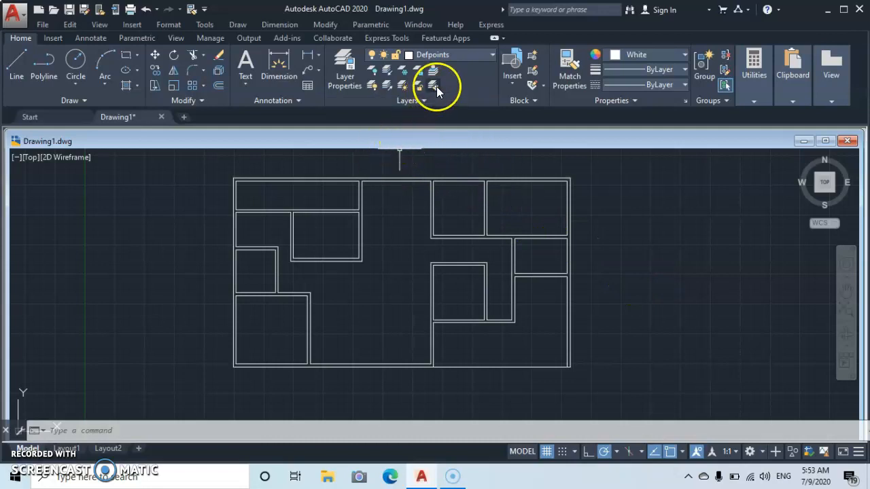
# On the D W layer, start a door jamb outline beside the floor plan with lines 2" to the right and 7" up
pyautogui.click(491, 54)
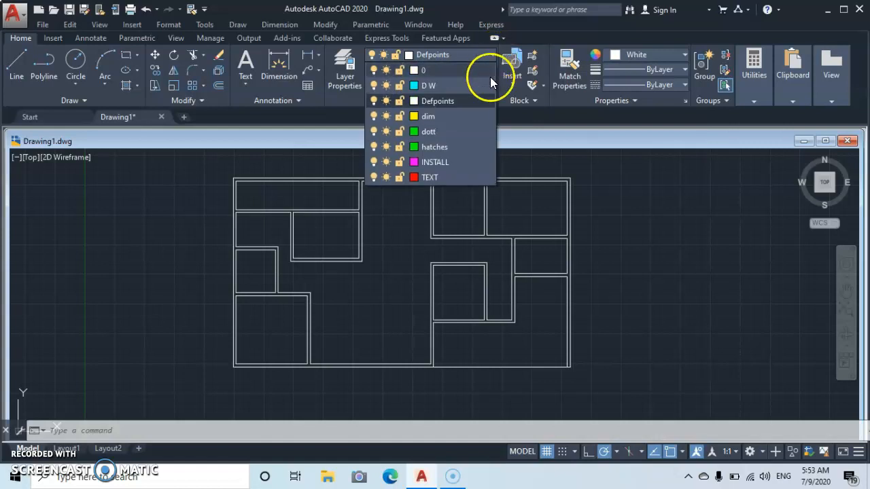
pyautogui.click(440, 86)
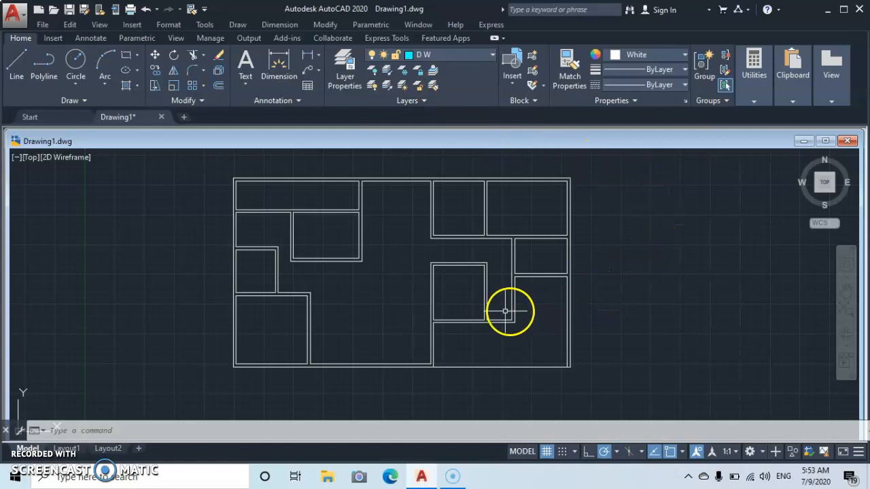
pyautogui.click(16, 68)
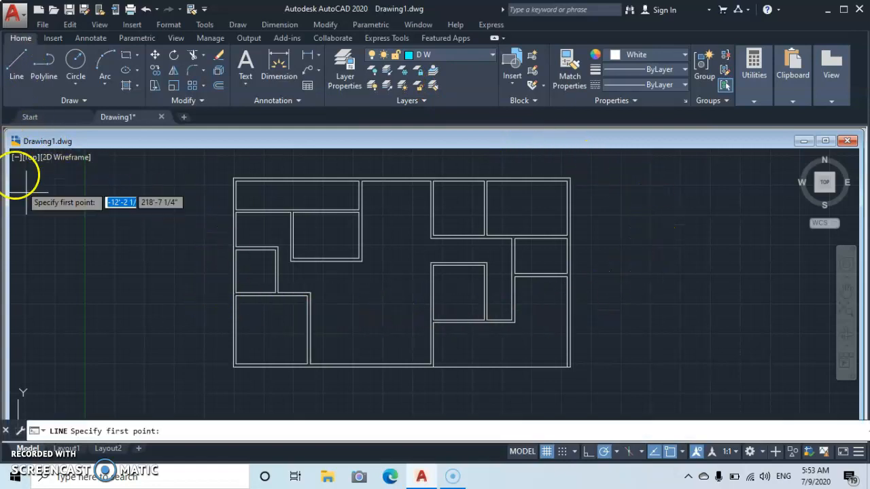
pyautogui.click(619, 365)
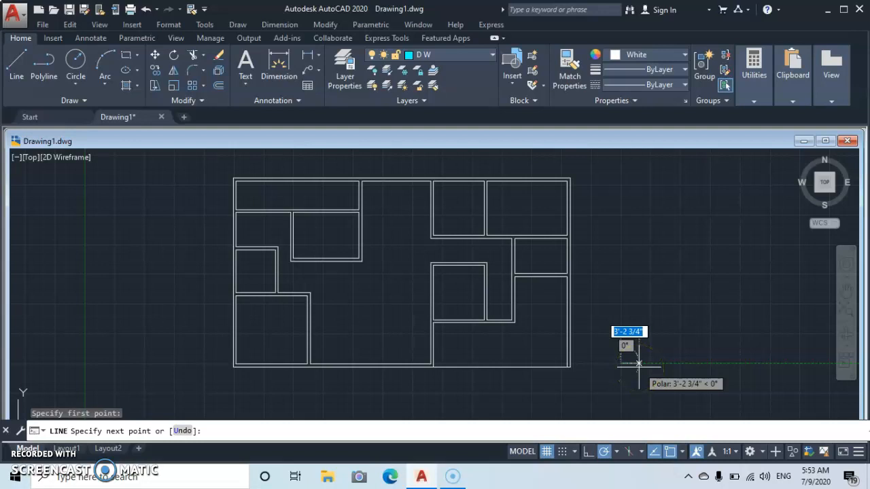
pyautogui.write('2')
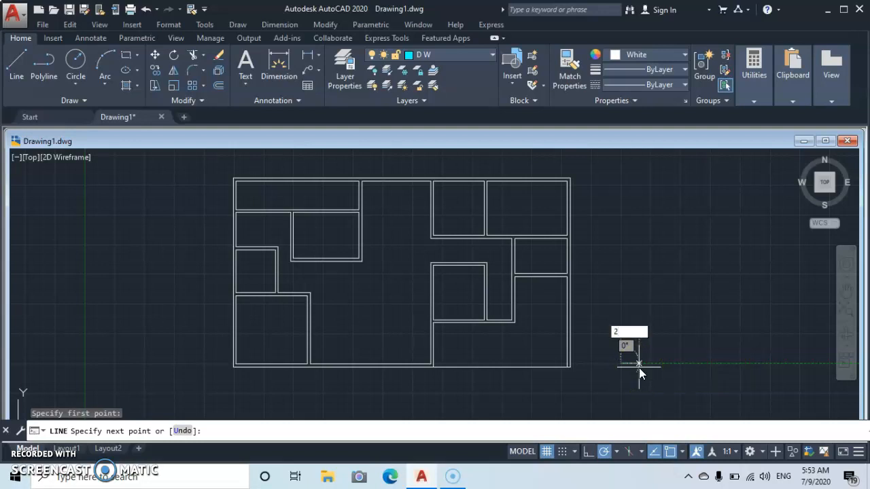
pyautogui.write('"')
pyautogui.press('Return')
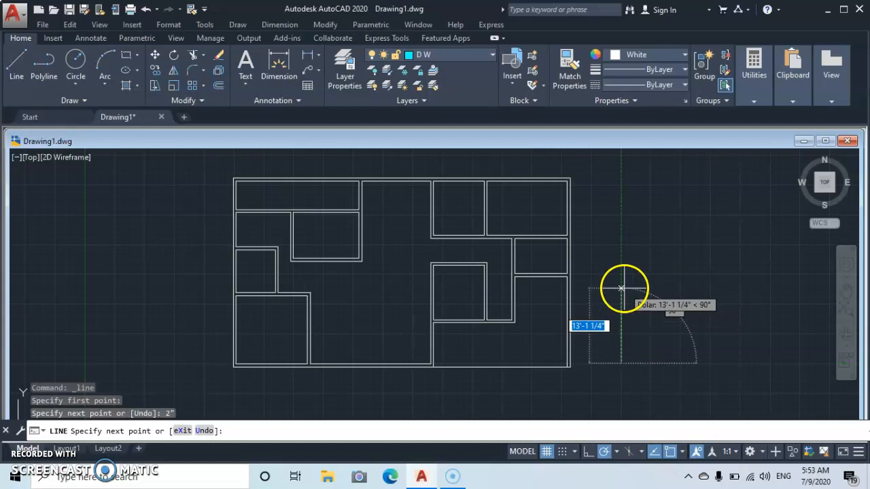
pyautogui.scroll(5, 620, 357)
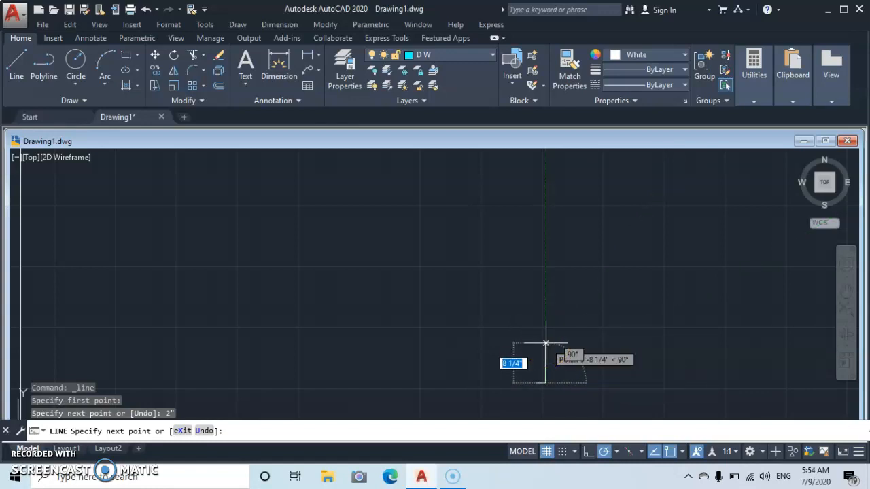
pyautogui.write('7')
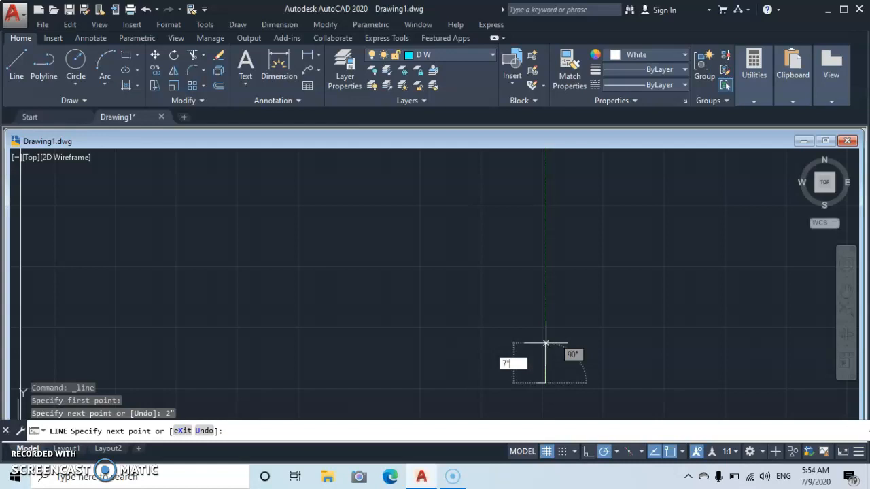
pyautogui.press('Return')
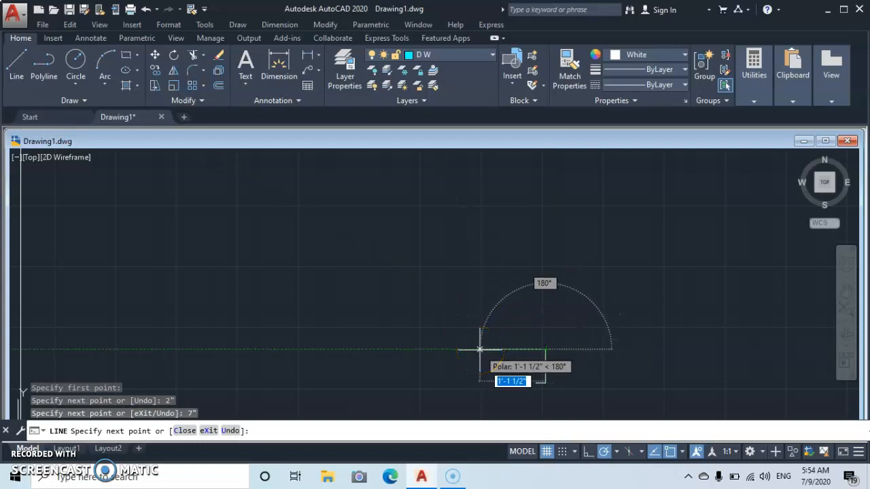
# Complete the jamb outline with segments 1" left, 1" down and 1" left, closing it at the starting point
pyautogui.write('1')
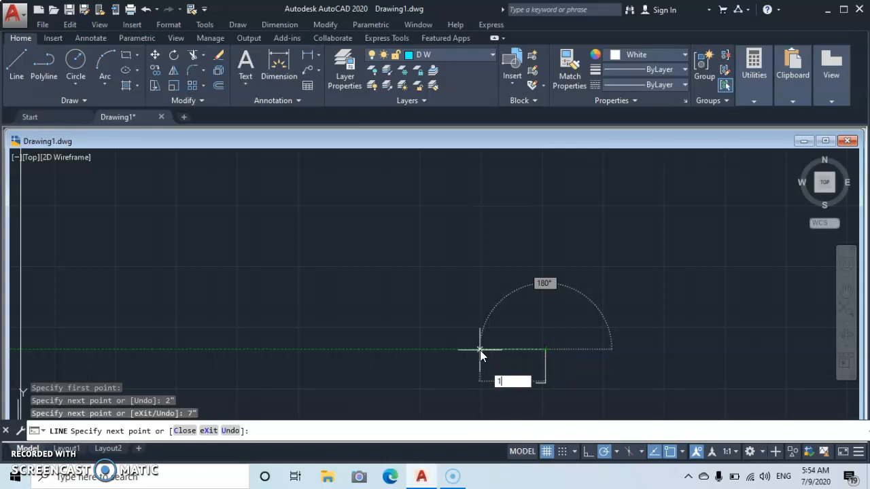
pyautogui.write("'")
pyautogui.press('Return')
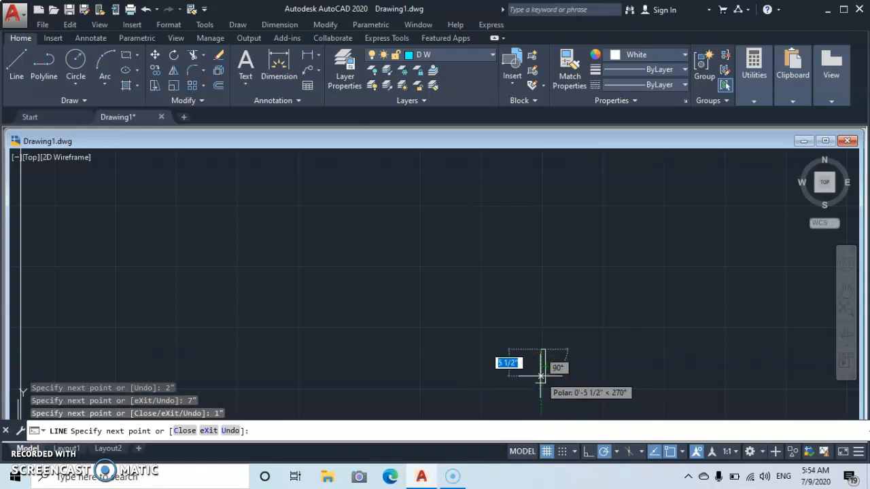
pyautogui.write('1')
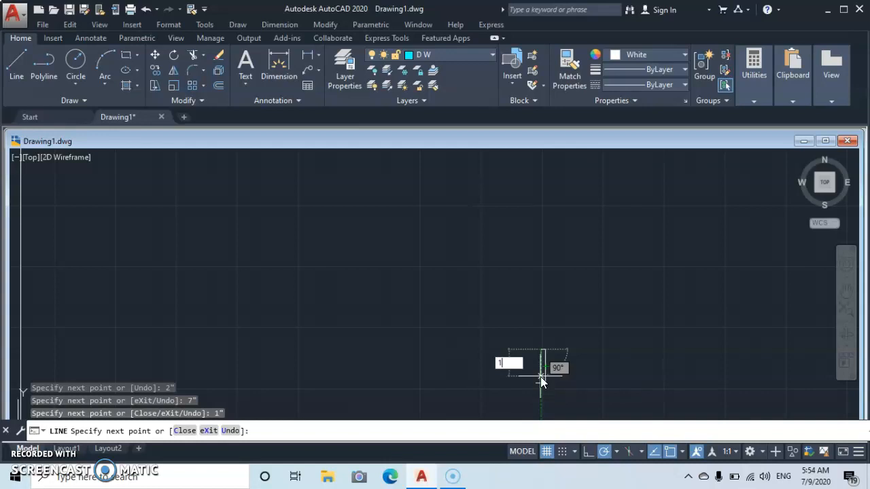
pyautogui.write('"')
pyautogui.press('Return')
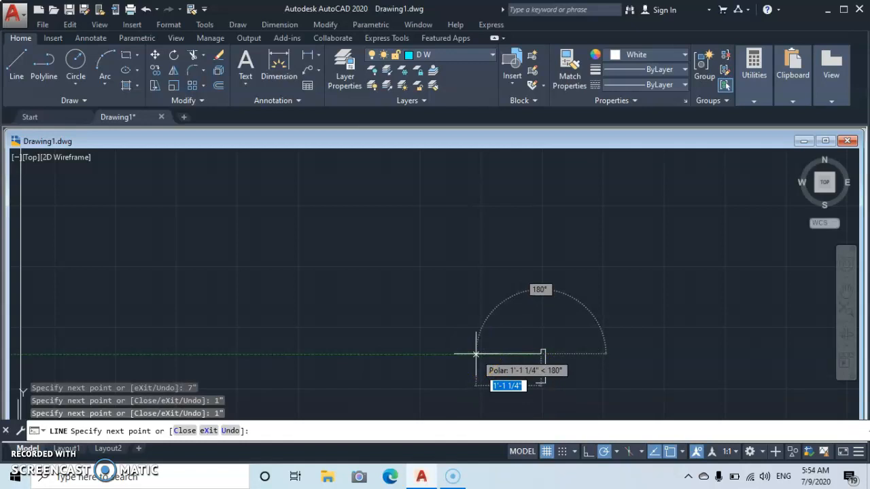
pyautogui.write('1')
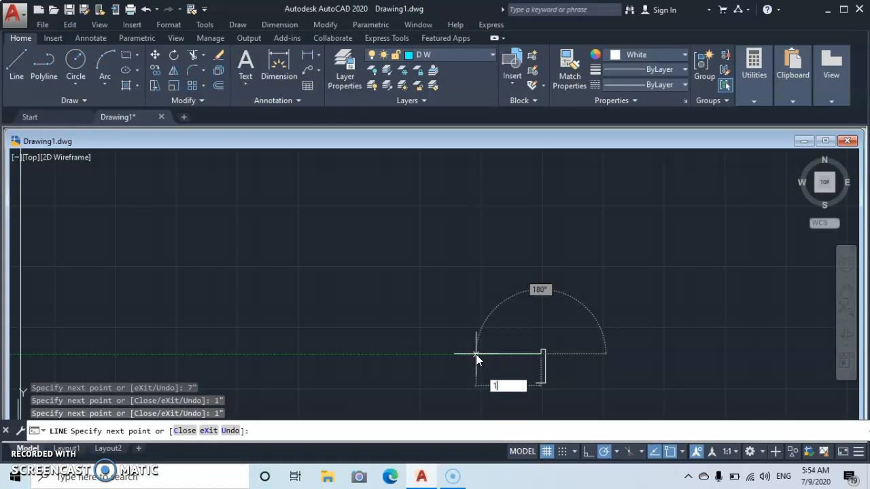
pyautogui.write('"')
pyautogui.press('Return')
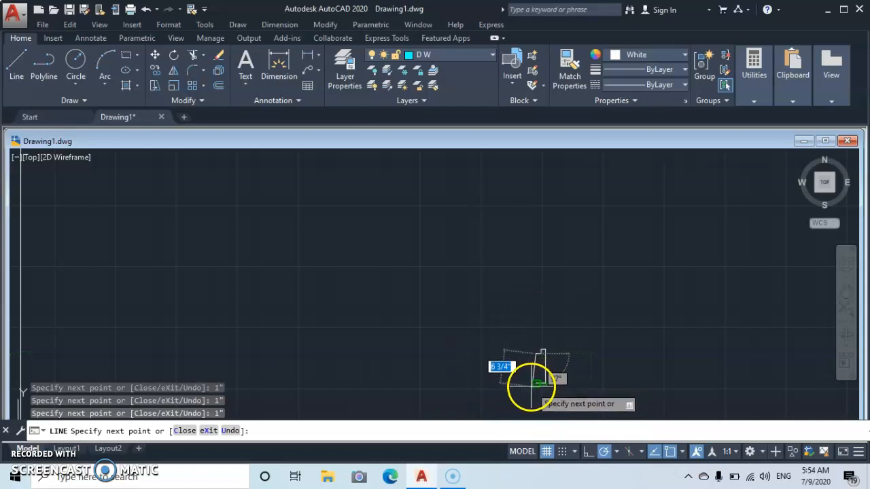
pyautogui.click(536, 383)
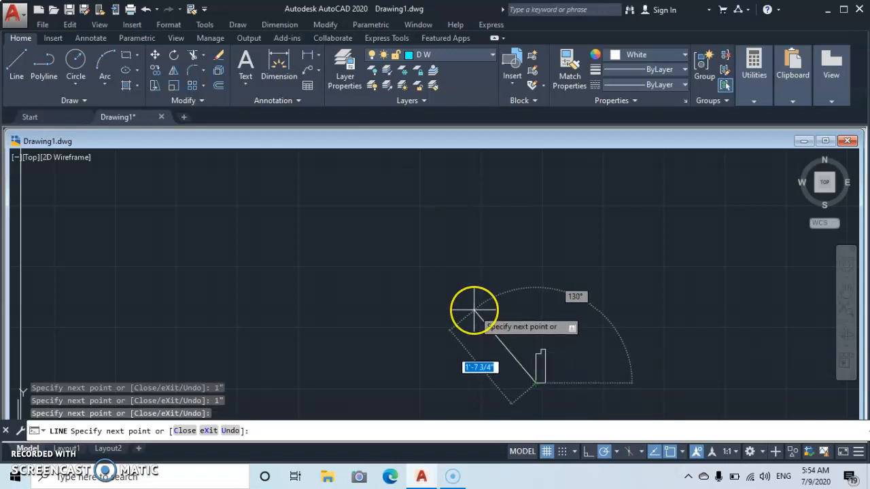
pyautogui.press('Escape')
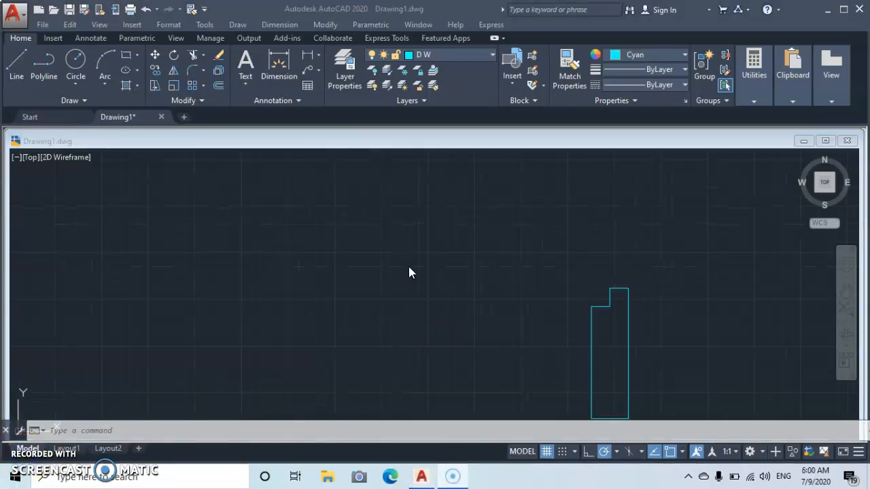
# Draw a 3' horizontal line to the left from the inner corner of the jamb's notch
pyautogui.click(22, 71)
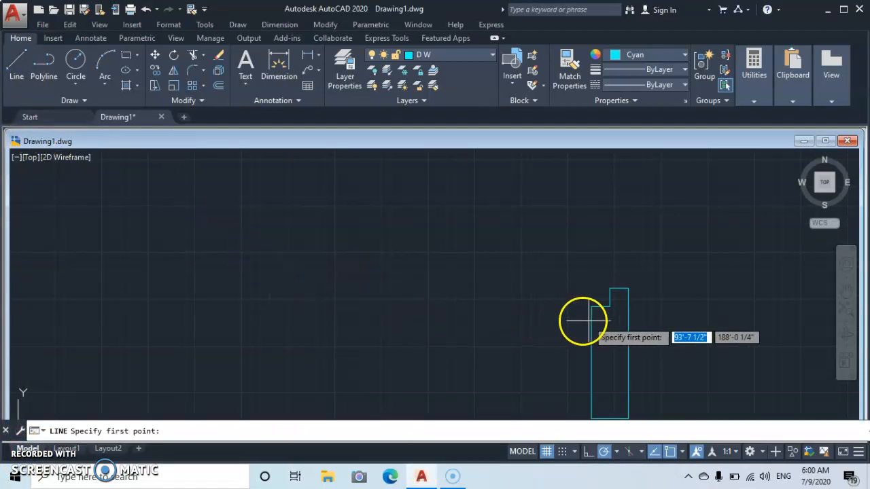
pyautogui.click(609, 307)
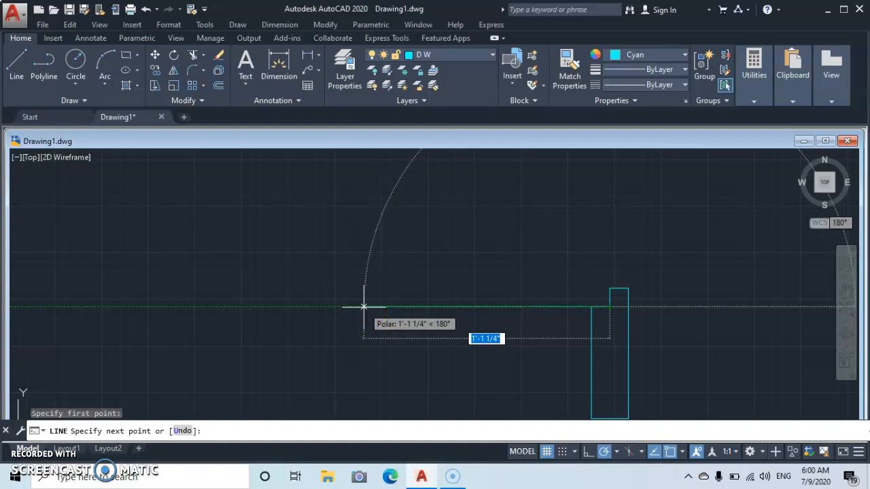
pyautogui.write('3')
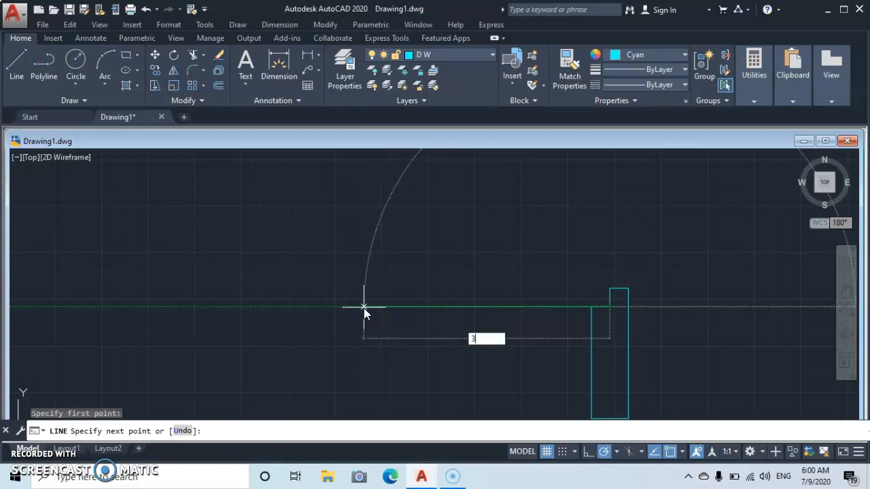
pyautogui.write("'")
pyautogui.press('Return')
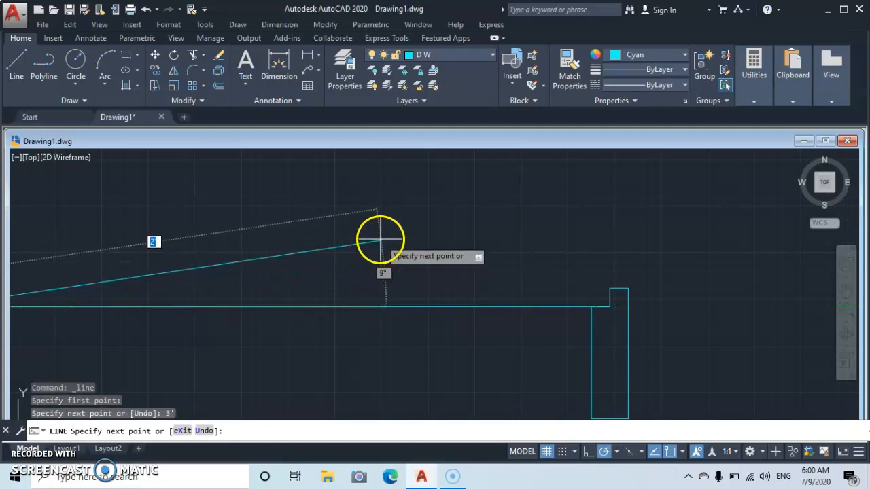
pyautogui.scroll(-3, 379, 239)
pyautogui.moveTo(378, 239); pyautogui.dragTo(402, 346, button='middle')
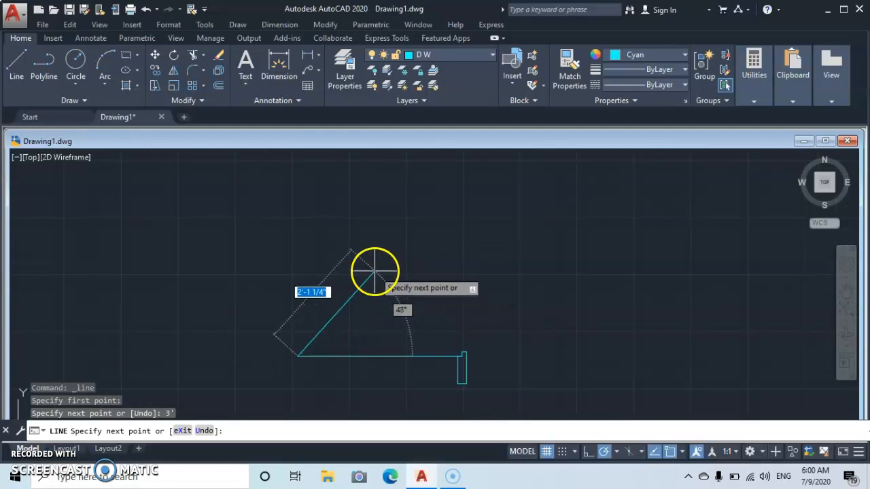
pyautogui.press('Return')
# Draw a 3' vertical line upward from the inner corner of the jamb's notch
pyautogui.press('Return')
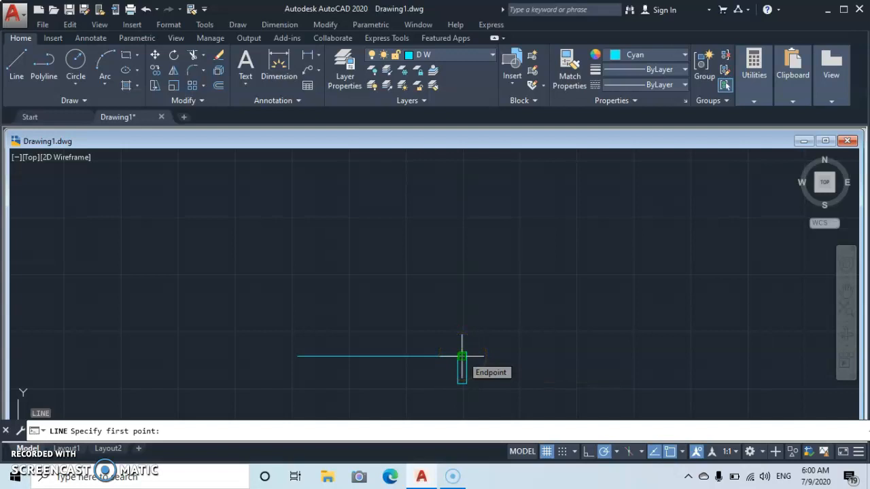
pyautogui.click(462, 356)
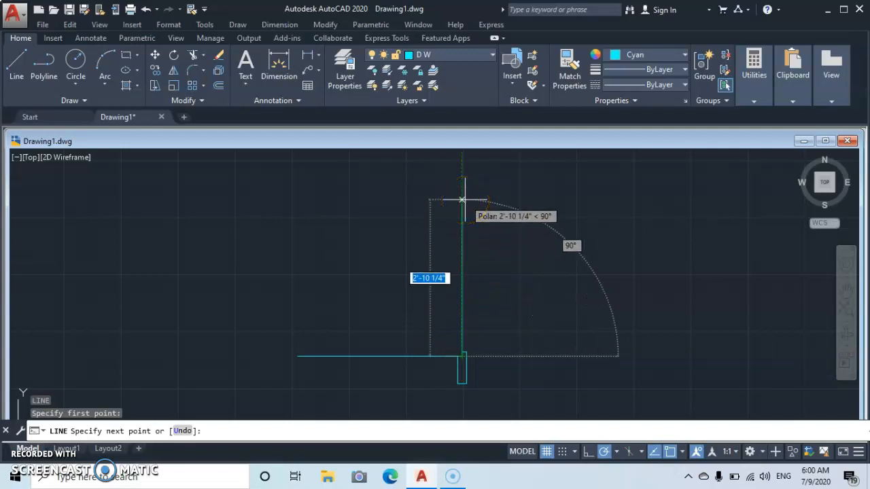
pyautogui.write('3')
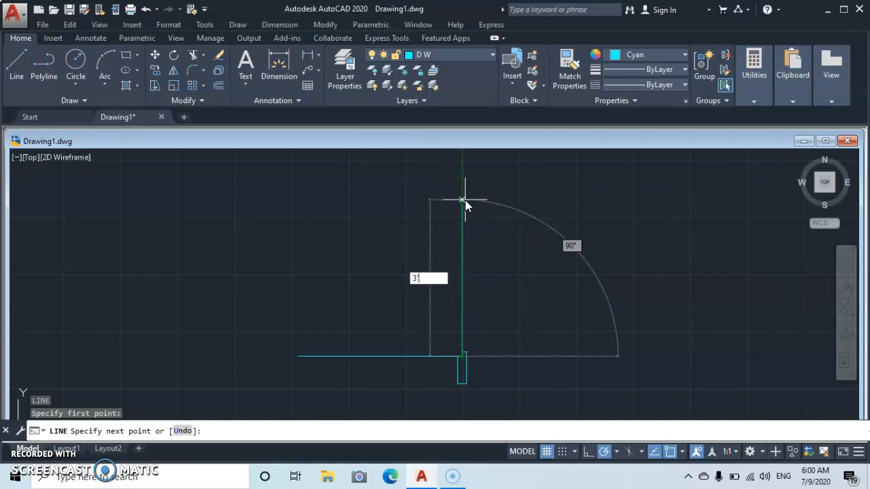
pyautogui.press('Return')
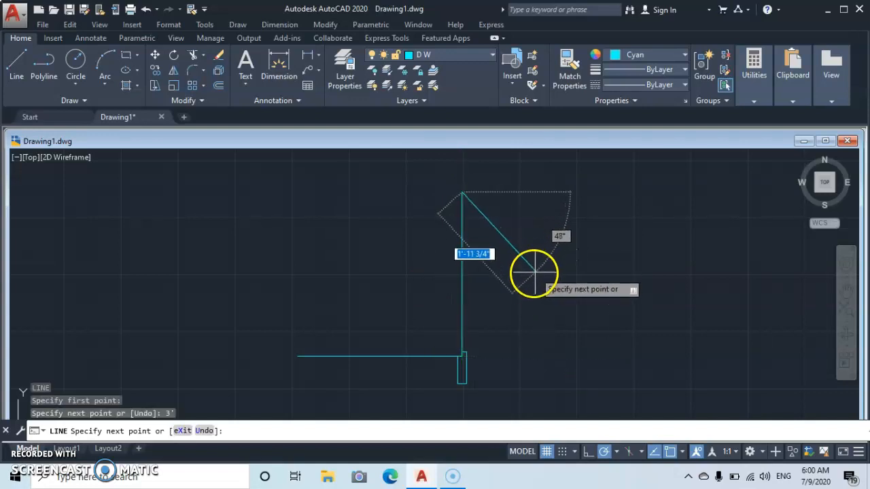
pyautogui.press('Return')
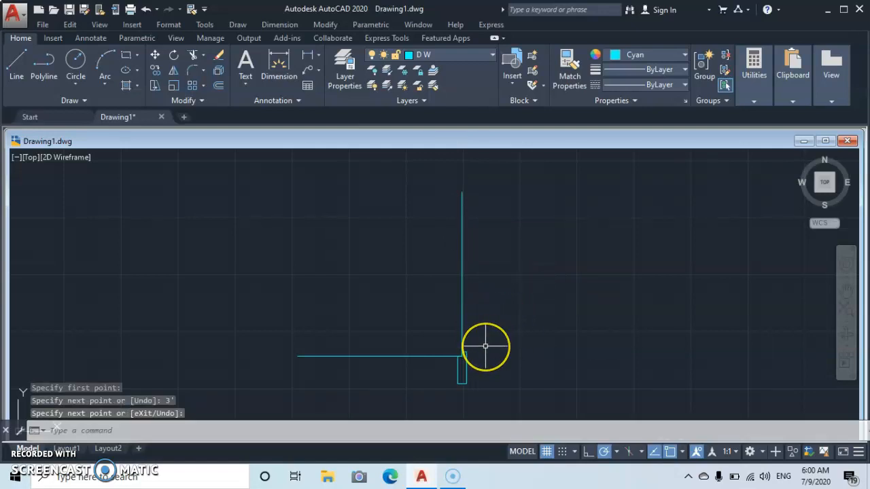
# Mirror the jamb outline about a vertical axis through the midpoint of the 3' horizontal line, keeping the source objects
pyautogui.scroll(2, 485, 346)
pyautogui.moveTo(467, 364)
pyautogui.mouseDown(button='middle')
pyautogui.moveTo(505, 311)
pyautogui.moveTo(512, 345)
pyautogui.mouseUp(button='middle')
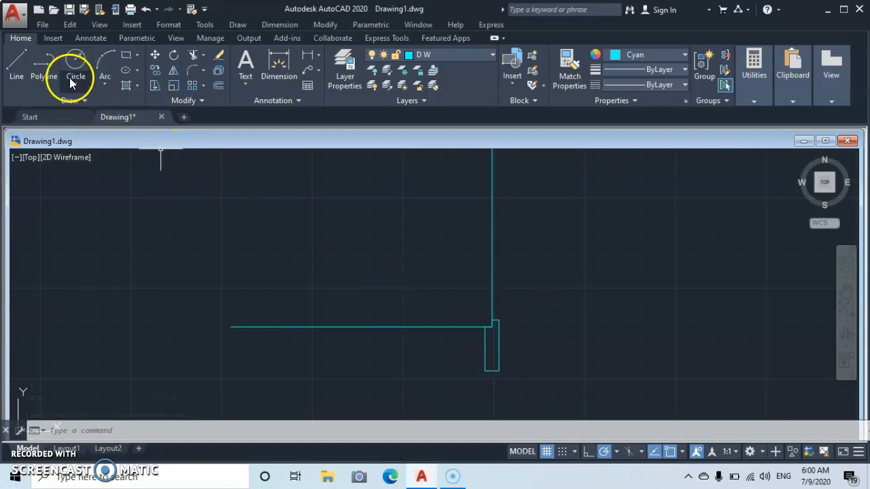
pyautogui.click(173, 70)
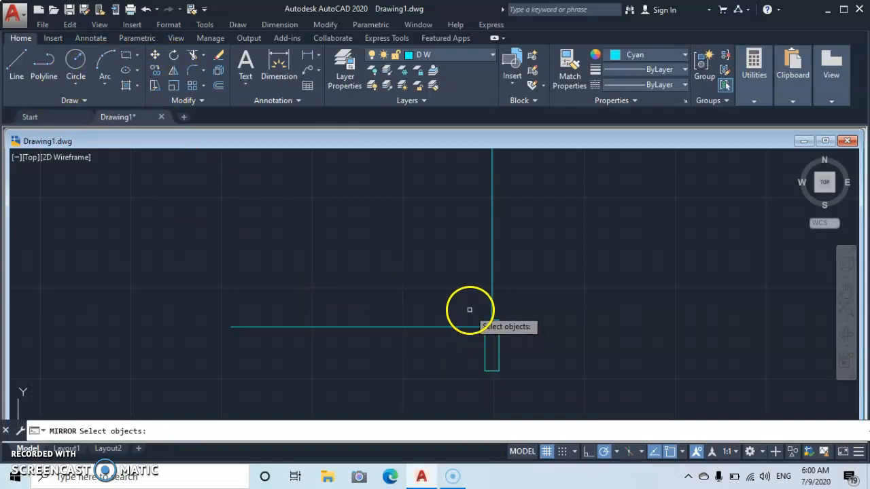
pyautogui.click(475, 313)
pyautogui.click(510, 379)
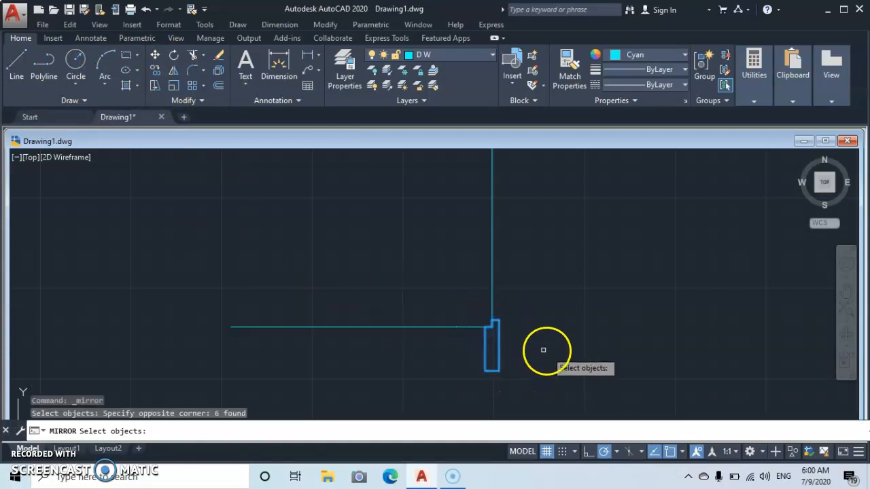
pyautogui.press('Return')
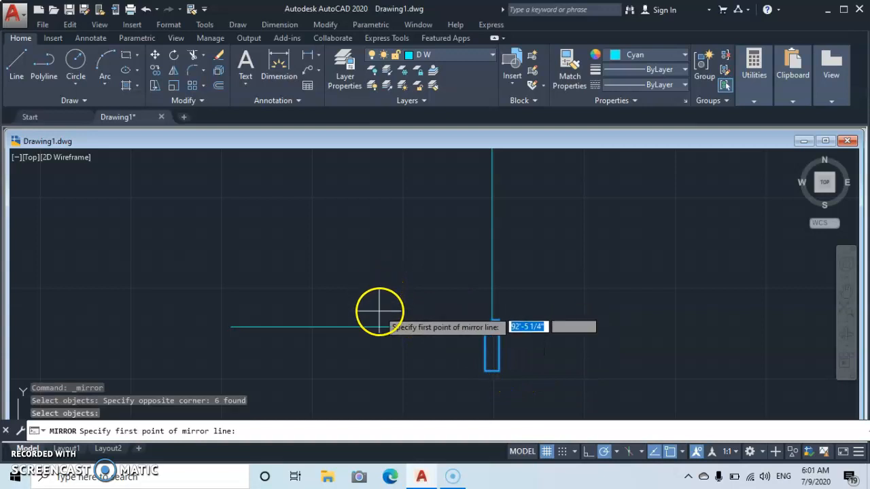
pyautogui.click(359, 329)
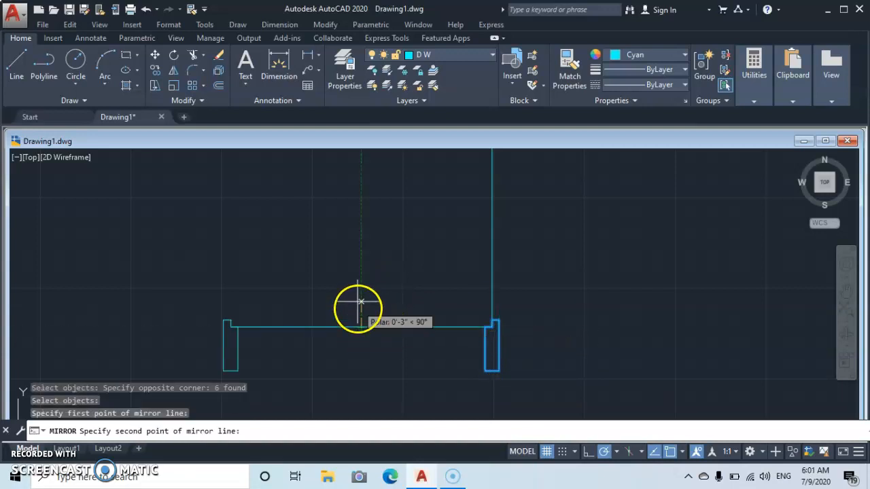
pyautogui.click(357, 300)
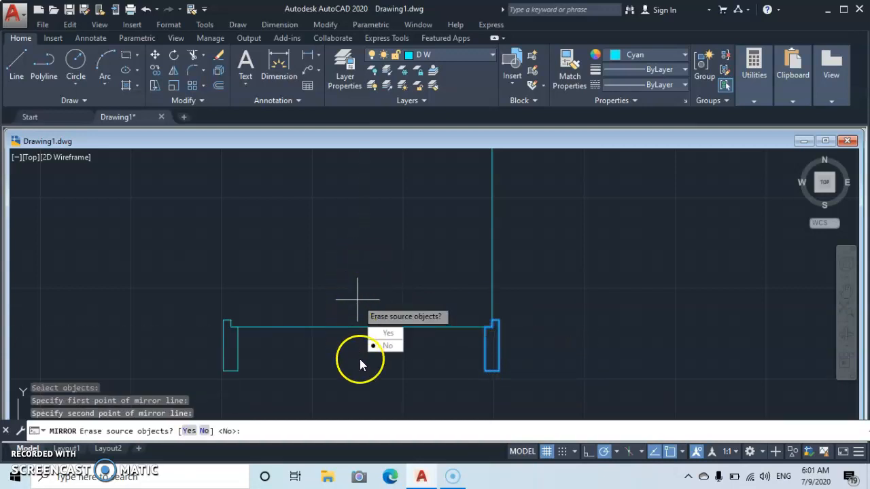
pyautogui.click(384, 346)
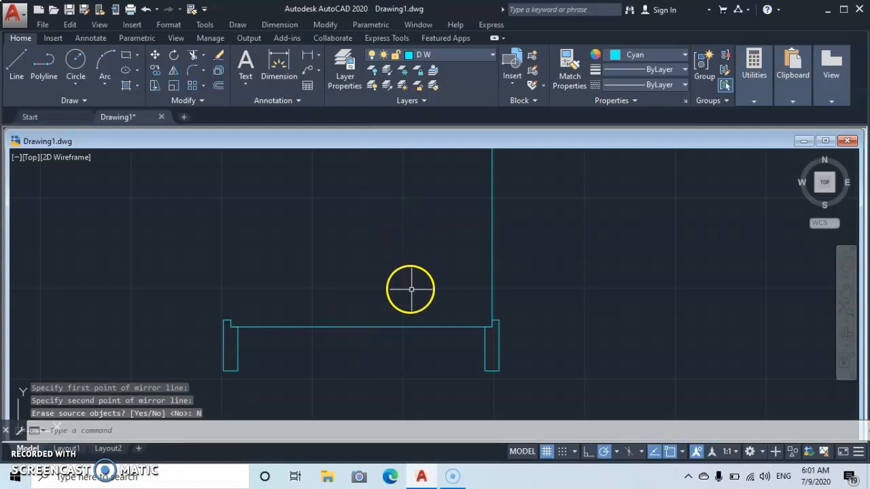
pyautogui.moveTo(469, 268)
pyautogui.mouseDown(button='middle')
pyautogui.moveTo(470, 261)
pyautogui.moveTo(460, 330)
pyautogui.moveTo(479, 280)
pyautogui.moveTo(490, 311)
pyautogui.mouseUp(button='middle')
pyautogui.scroll(-2, 476, 297)
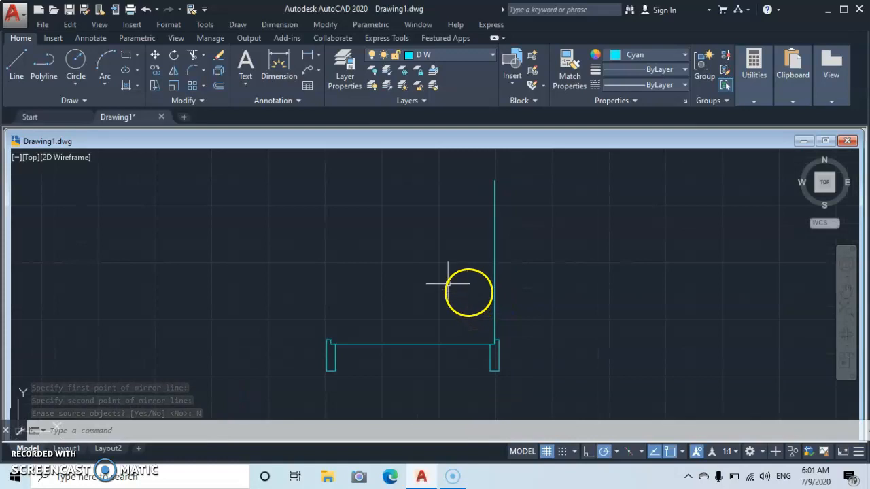
# Draw a circle of 3' radius centred on the inner notch corner of the right jamb
pyautogui.click(75, 62)
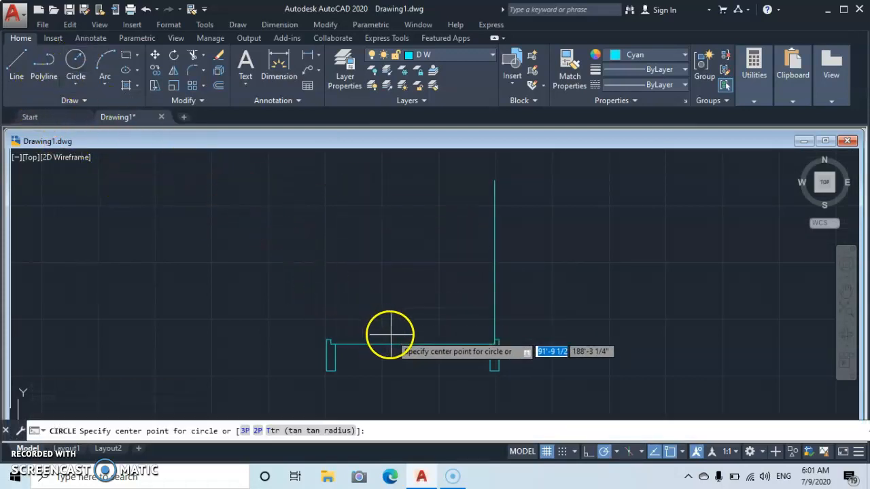
pyautogui.scroll(2, 423, 333)
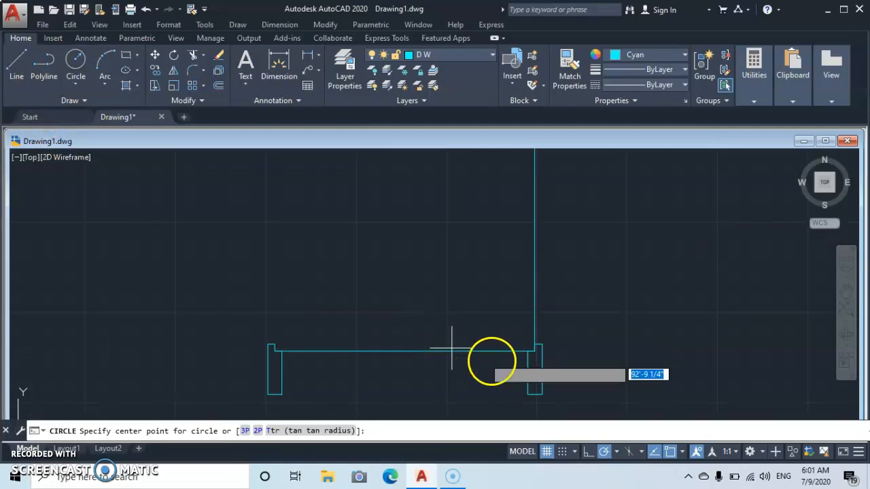
pyautogui.click(534, 350)
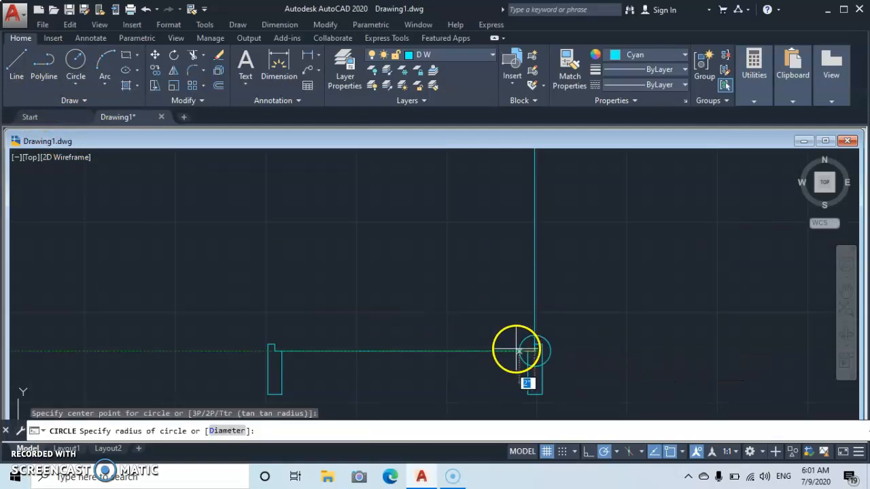
pyautogui.scroll(-2, 401, 307)
pyautogui.scroll(1, 380, 284)
pyautogui.write('3')
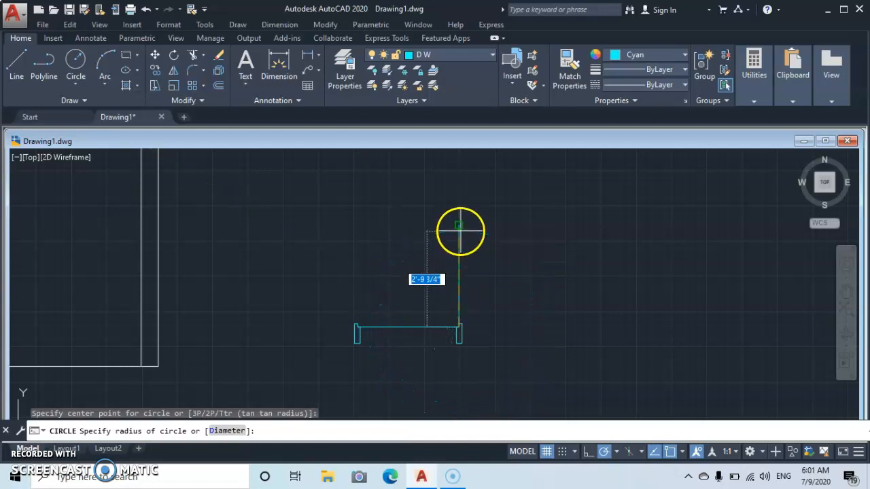
pyautogui.write('3')
pyautogui.press('Return')
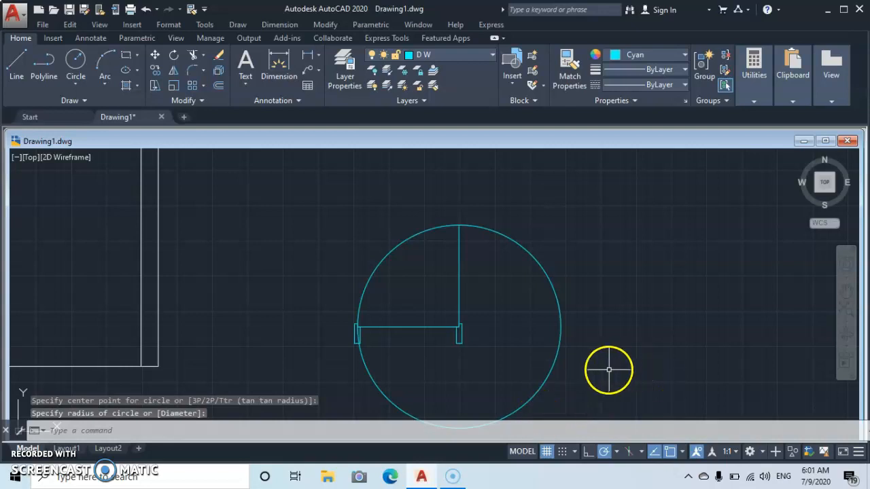
# Trim the circle to the quarter arc between the door leaf and left jamb, removing the piece inside that jamb too
pyautogui.scroll(-3, 515, 256)
pyautogui.scroll(1, 514, 256)
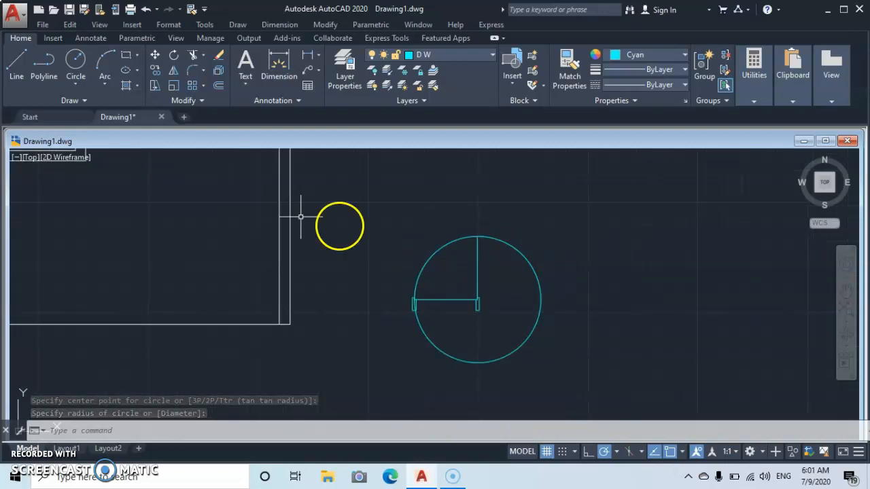
pyautogui.click(193, 55)
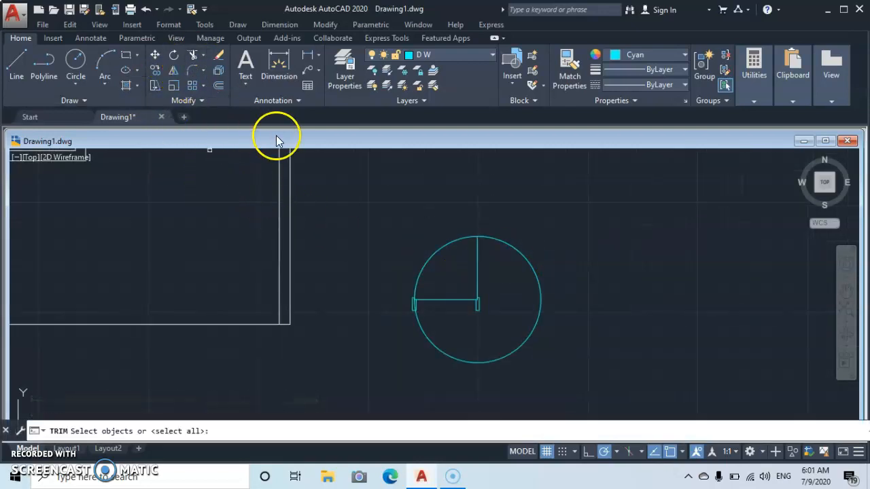
pyautogui.press('Return')
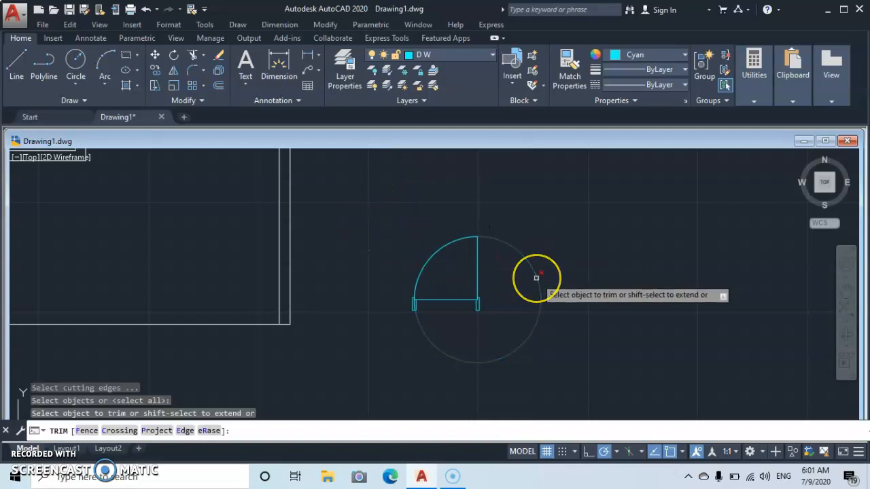
pyautogui.click(537, 277)
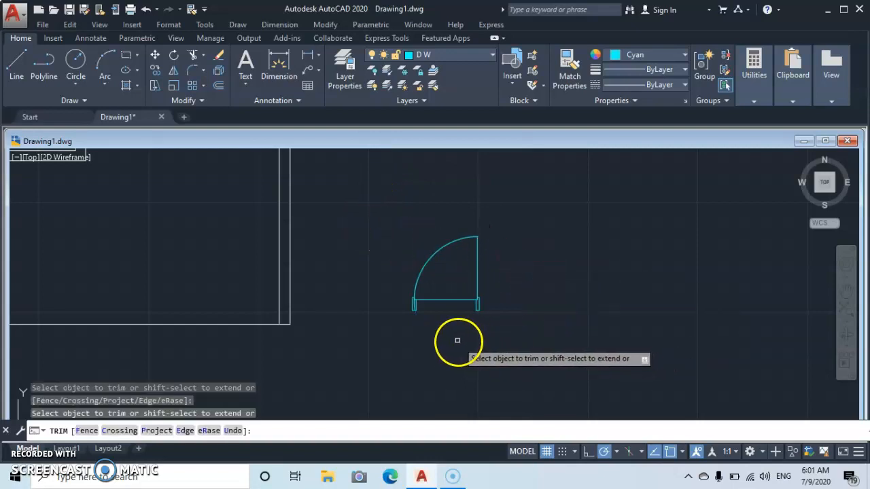
pyautogui.scroll(4, 397, 297)
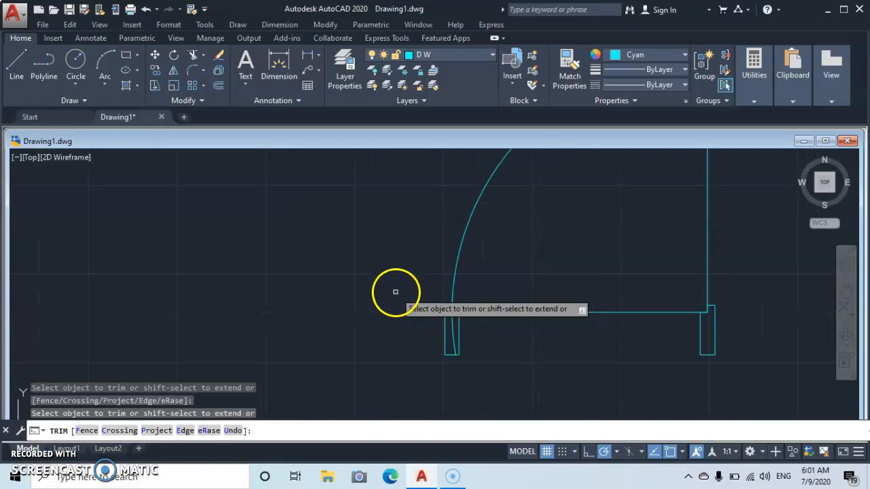
pyautogui.click(454, 338)
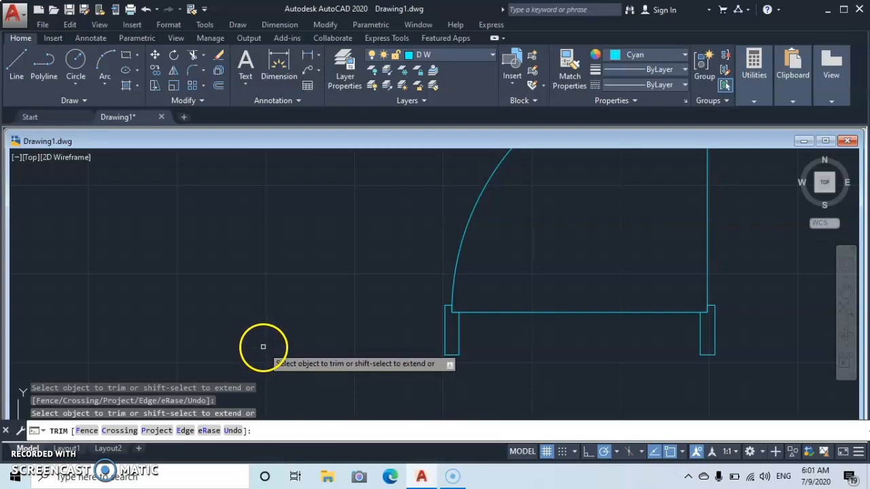
pyautogui.press('Escape')
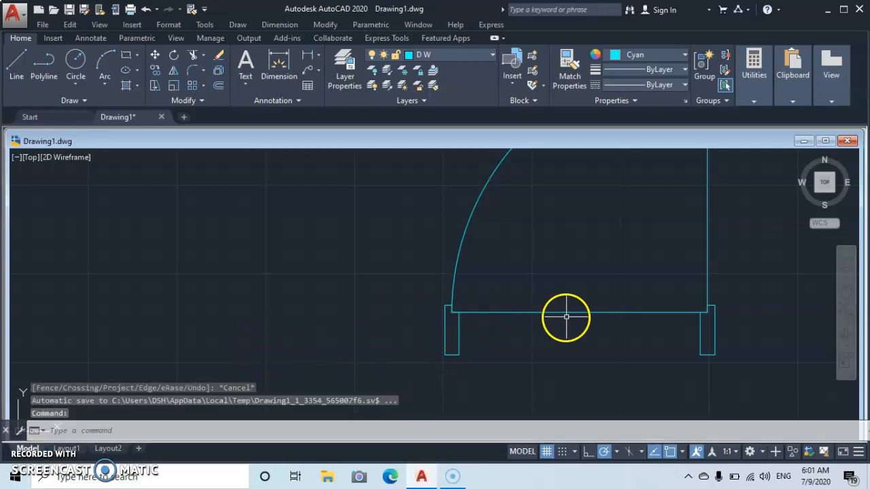
# Erase the 3' horizontal line between the two jambs
pyautogui.click(568, 312)
pyautogui.rightClick(549, 259)
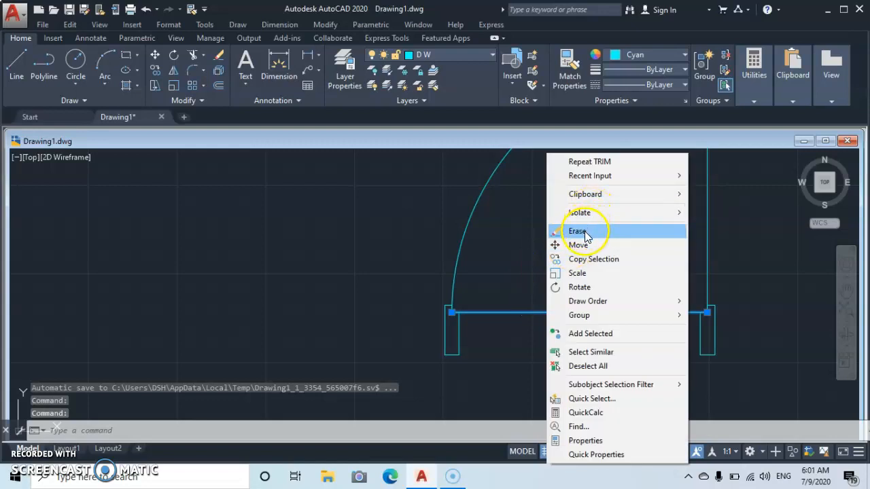
pyautogui.click(585, 233)
# Copy the door's right jamb horizontally to the right into empty space, using its lower right corner as base point
pyautogui.scroll(-4, 537, 317)
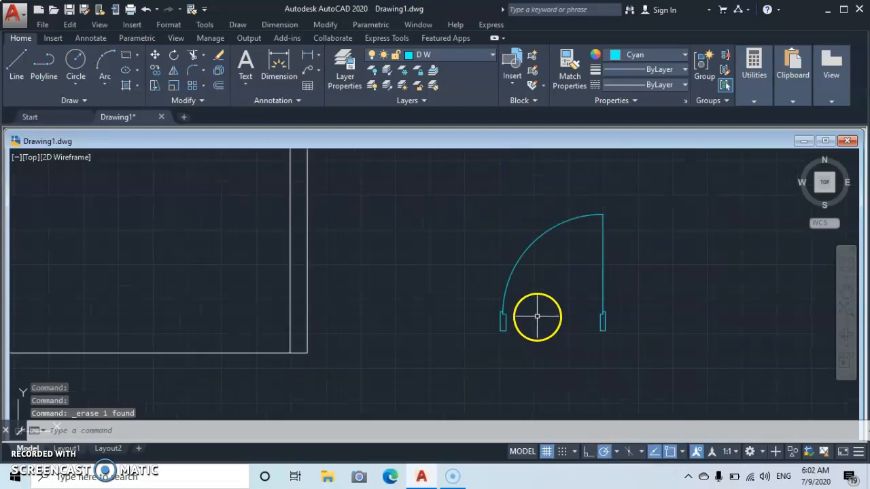
pyautogui.moveTo(537, 316)
pyautogui.mouseDown(button='middle')
pyautogui.moveTo(350, 297)
pyautogui.moveTo(359, 278)
pyautogui.mouseUp(button='middle')
pyautogui.scroll(-2, 350, 297)
pyautogui.scroll(2, 359, 276)
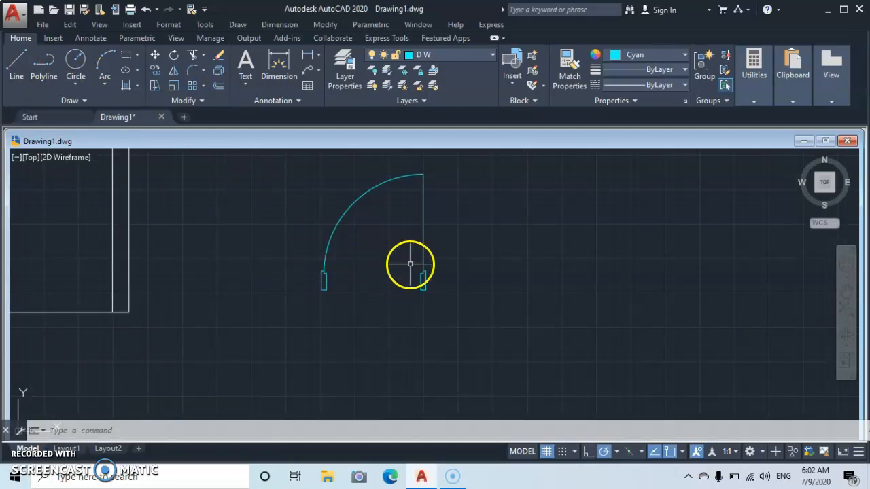
pyautogui.click(150, 70)
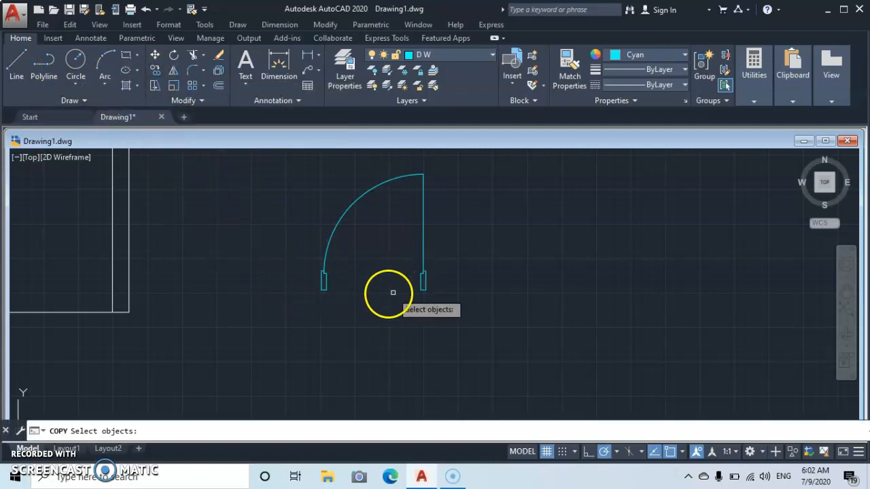
pyautogui.click(403, 265)
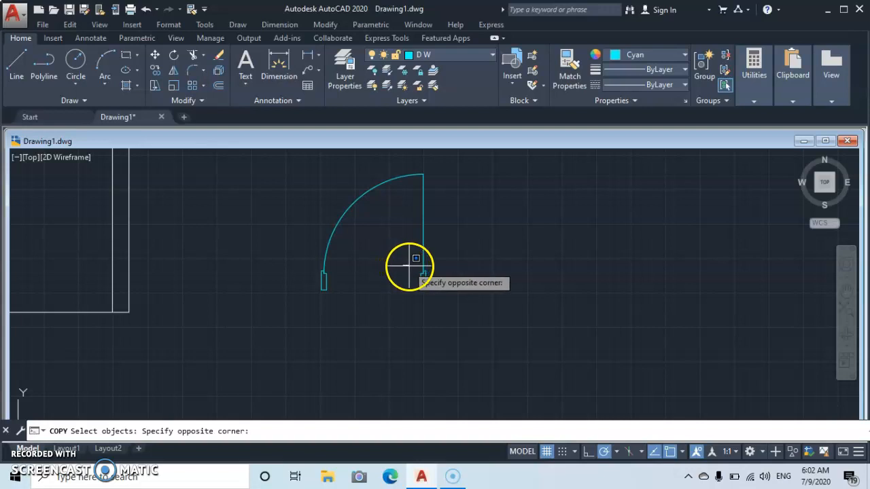
pyautogui.click(448, 294)
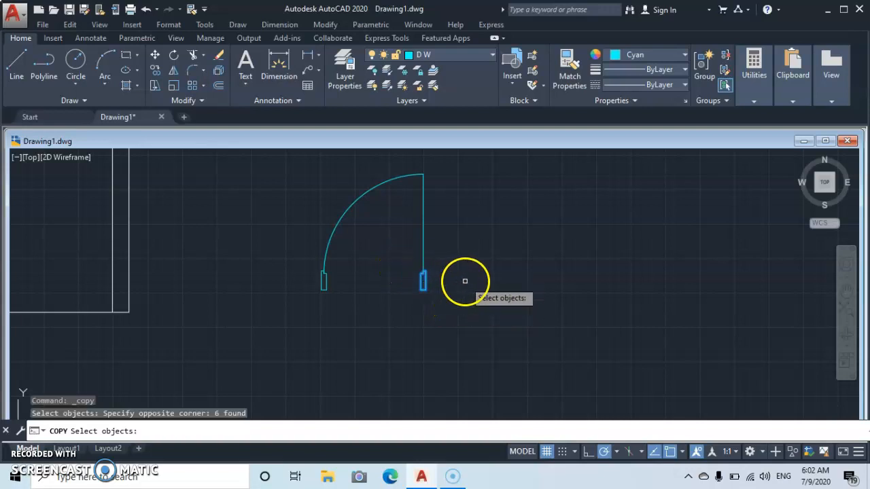
pyautogui.press('Return')
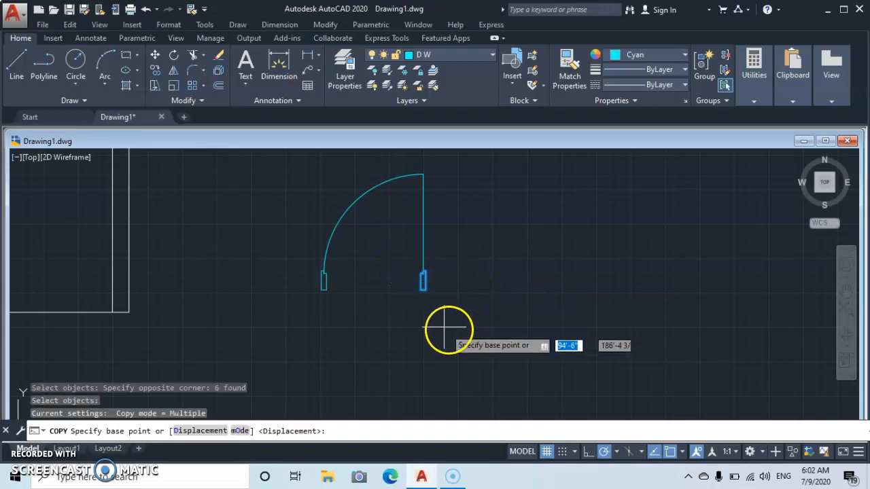
pyautogui.click(425, 290)
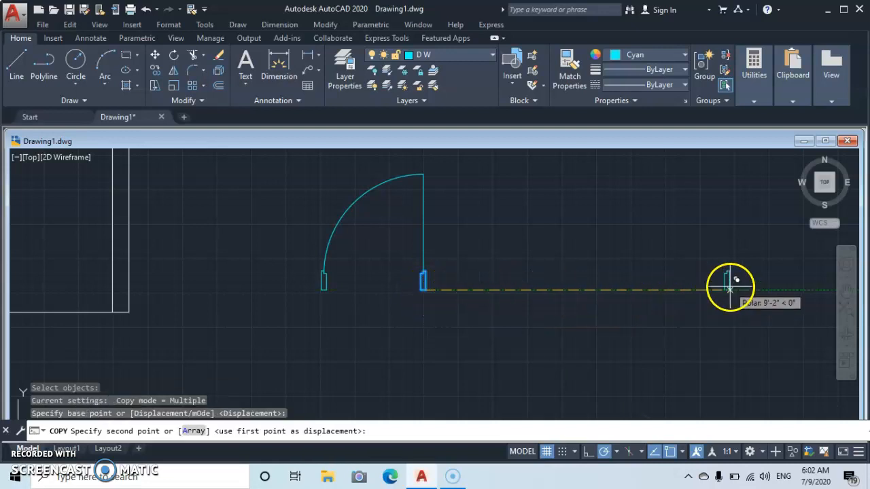
pyautogui.moveTo(739, 285); pyautogui.dragTo(541, 286, button='middle')
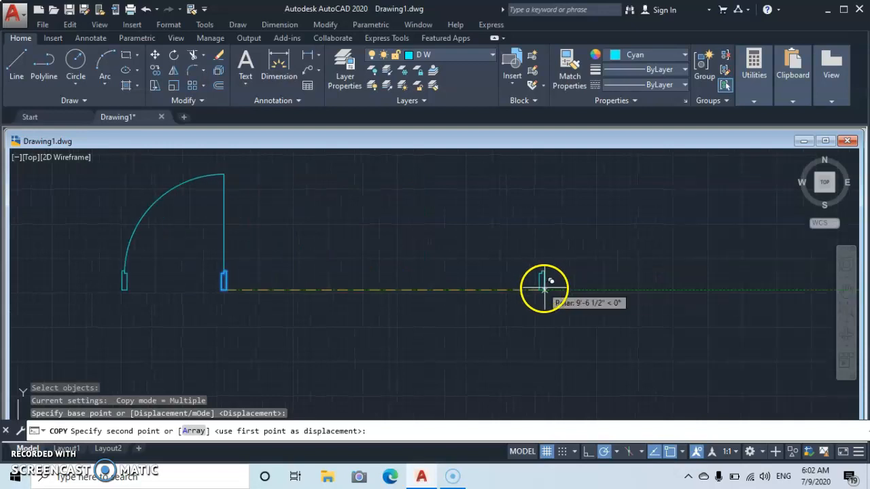
pyautogui.click(606, 290)
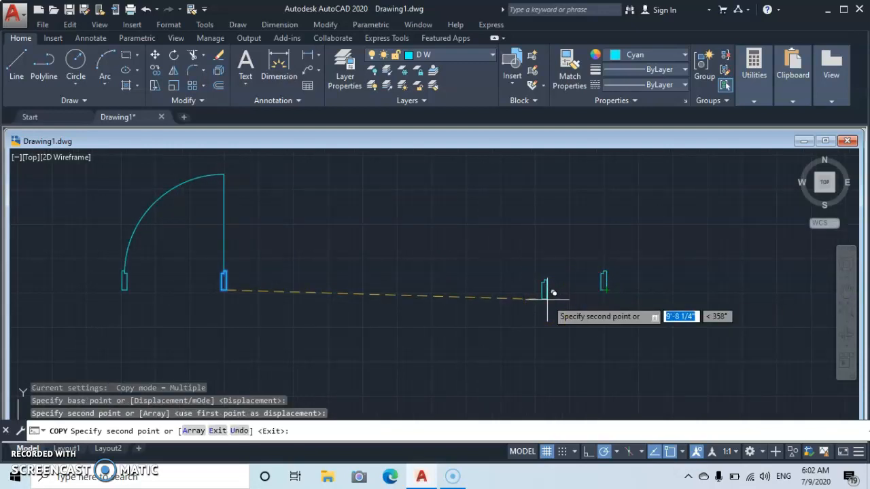
pyautogui.press('Escape')
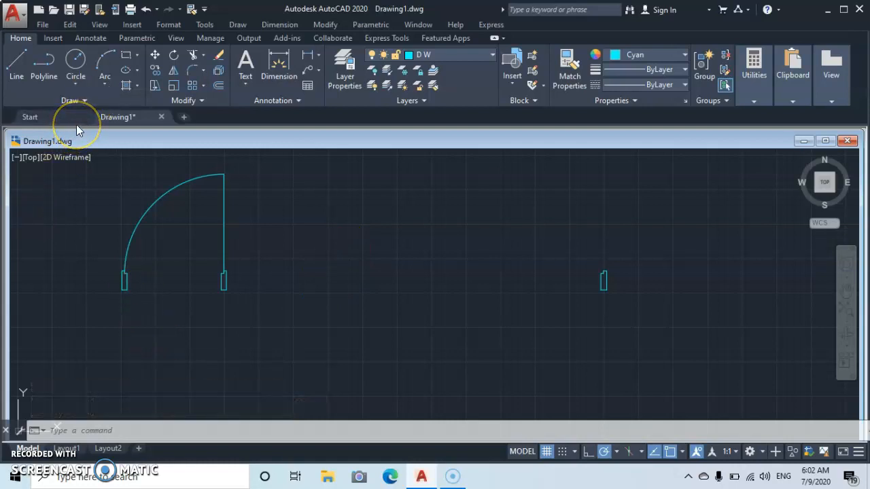
# Draw a 5'3" horizontal line to the left from the inner notch corner of the copied jamb
pyautogui.click(17, 67)
pyautogui.scroll(3, 578, 278)
pyautogui.click(645, 266)
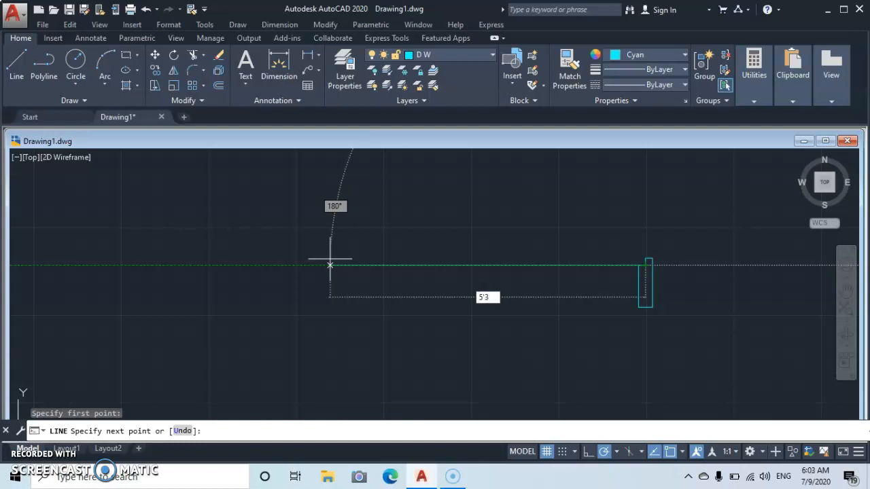
pyautogui.press('Return')
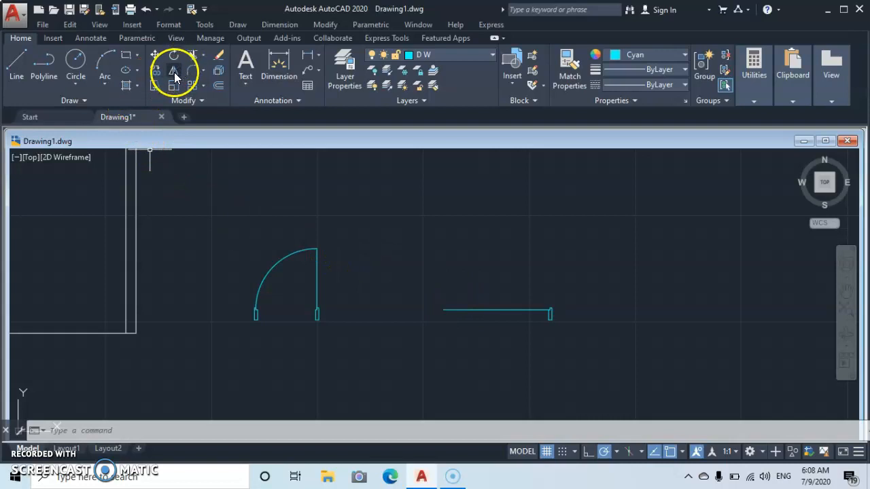
# Mirror the copied jamb about a vertical axis through the midpoint of the 5'3" line, keeping the source objects
pyautogui.click(174, 71)
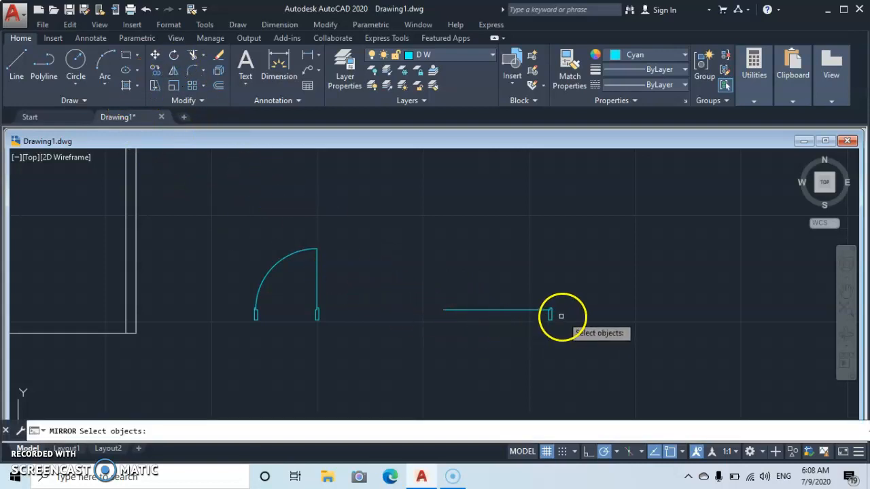
pyautogui.click(541, 301)
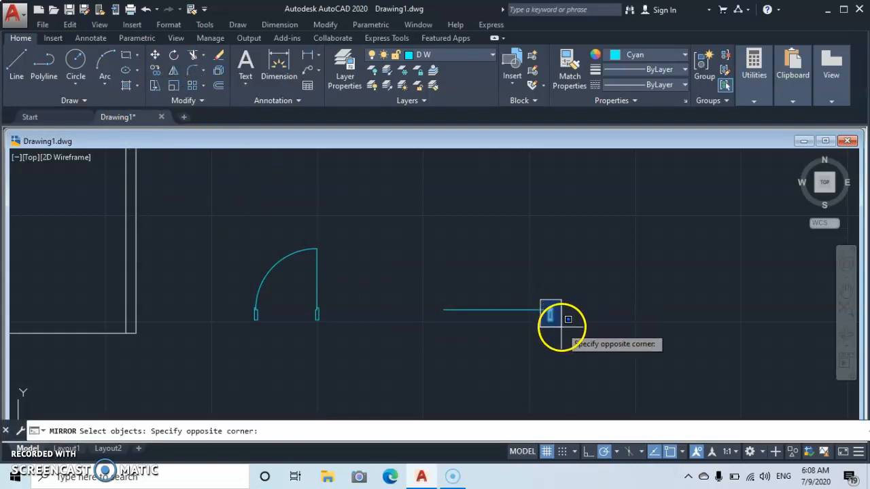
pyautogui.click(557, 325)
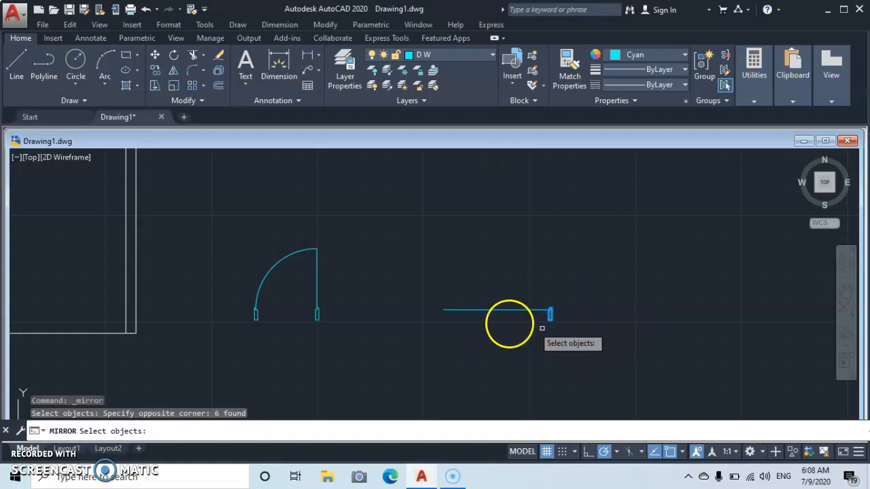
pyautogui.press('Return')
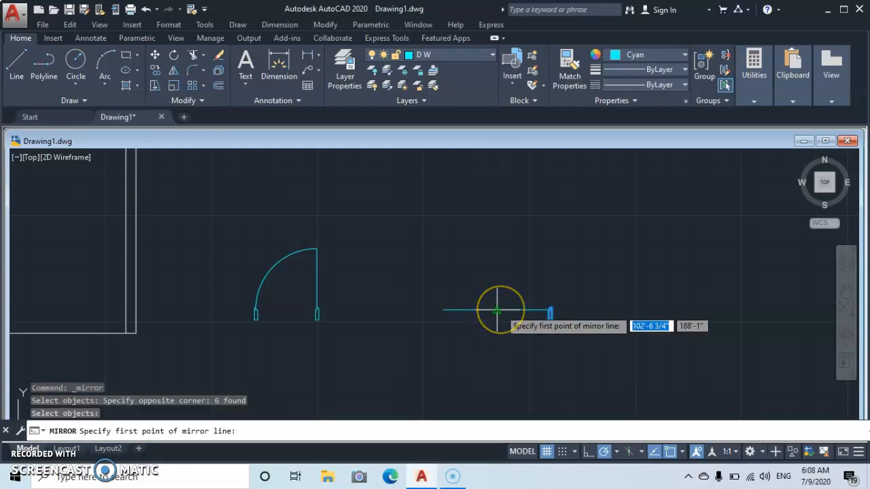
pyautogui.click(500, 309)
pyautogui.click(504, 291)
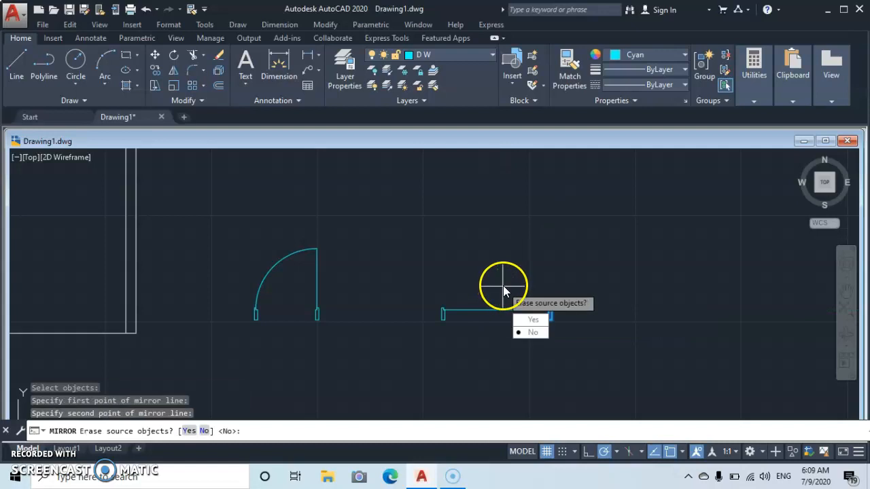
pyautogui.click(533, 332)
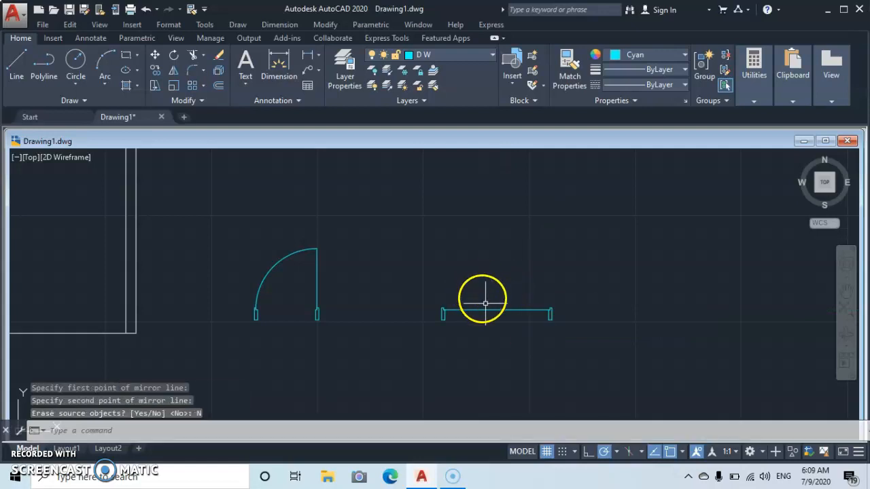
# Draw a circle centred on the right jamb's notch corner, with its radius reaching the midpoint of the 5'3" line
pyautogui.scroll(2, 498, 329)
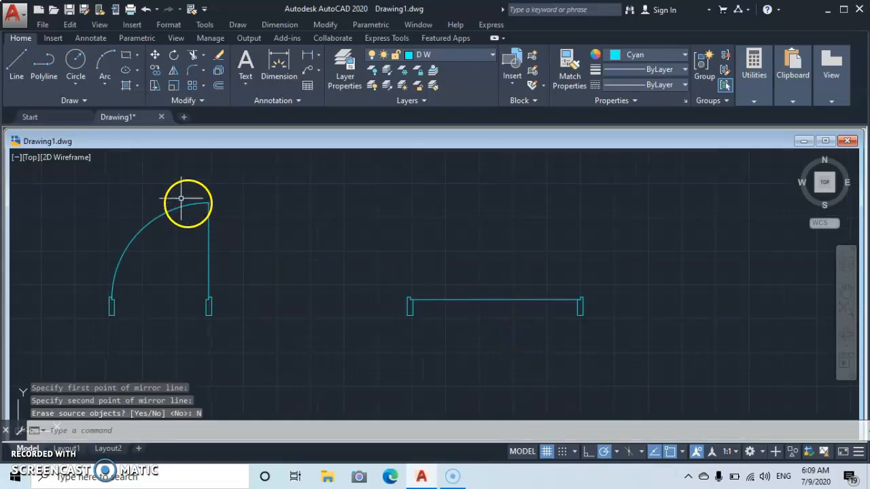
pyautogui.click(76, 61)
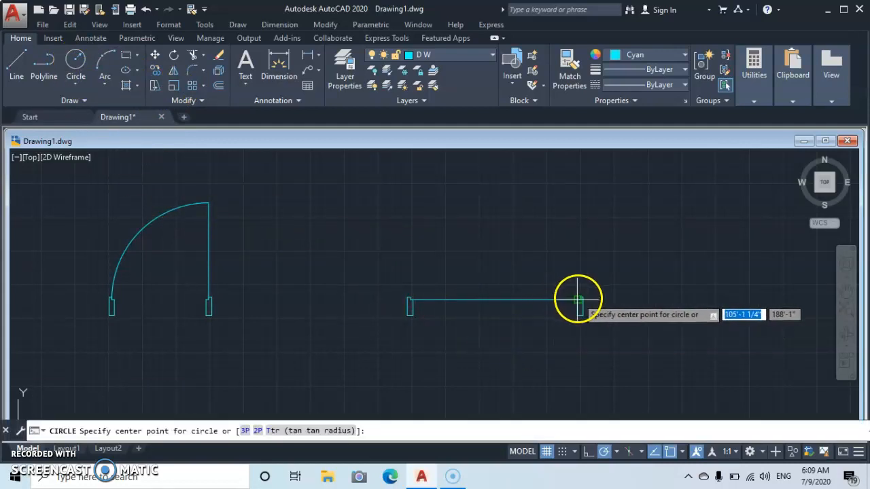
pyautogui.scroll(3, 580, 299)
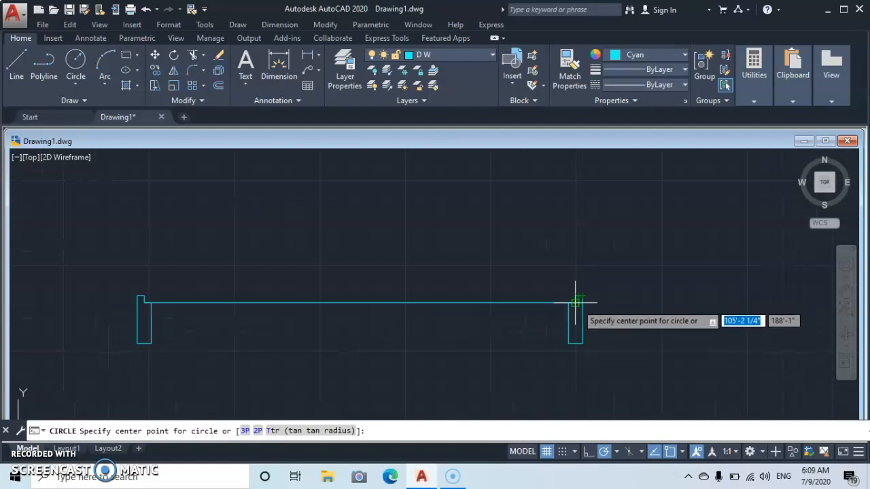
pyautogui.click(576, 302)
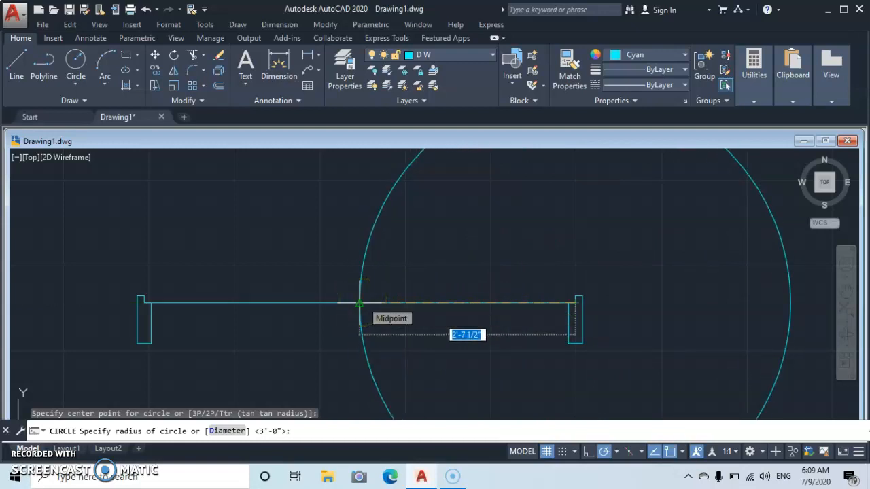
pyautogui.click(360, 303)
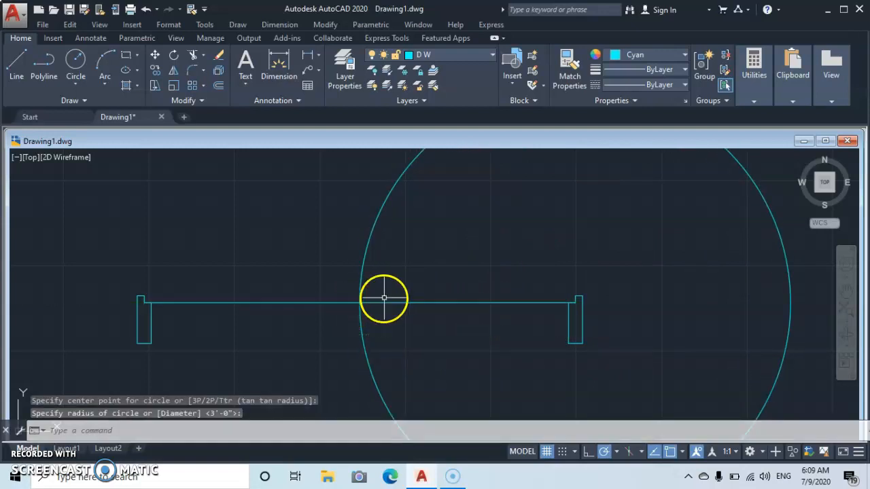
# Draw a circle centred on the left jamb's notch corner, with its radius reaching the midpoint of the 5'3" line
pyautogui.scroll(-2, 605, 272)
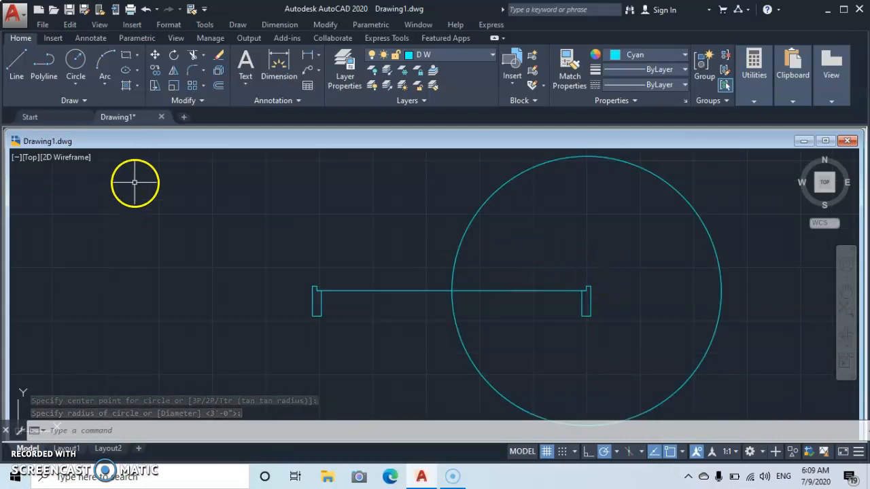
pyautogui.click(74, 64)
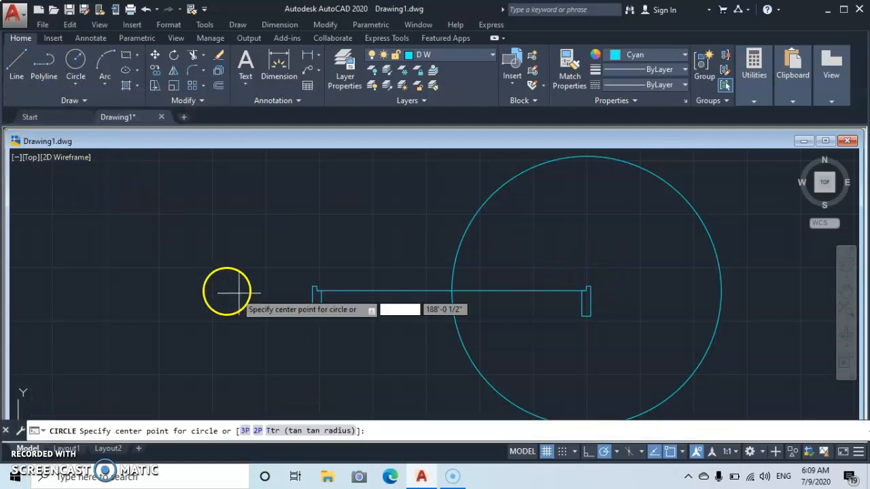
pyautogui.click(317, 292)
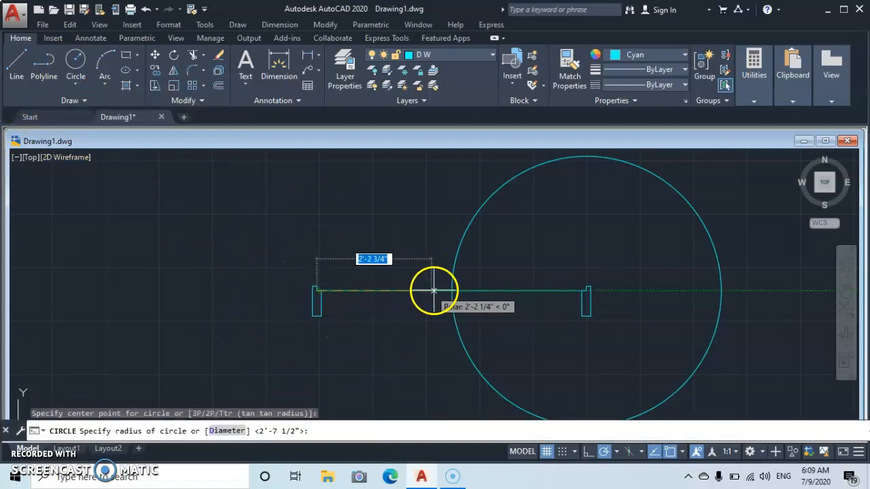
pyautogui.click(452, 291)
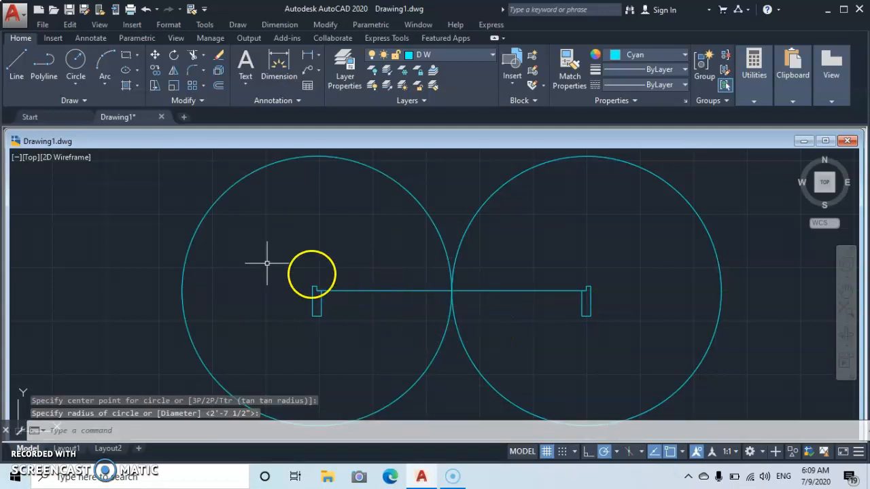
# Draw a door leaf line from each jamb's notch corner straight up to the top of its circle
pyautogui.click(16, 68)
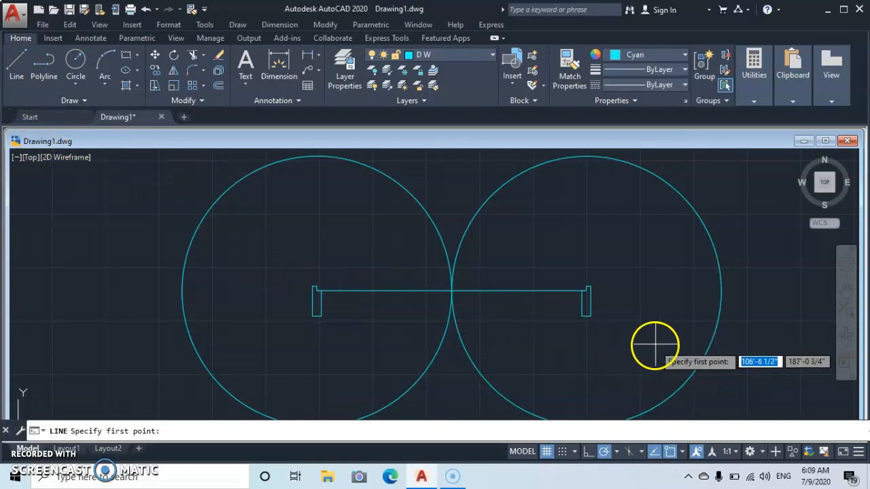
pyautogui.click(586, 292)
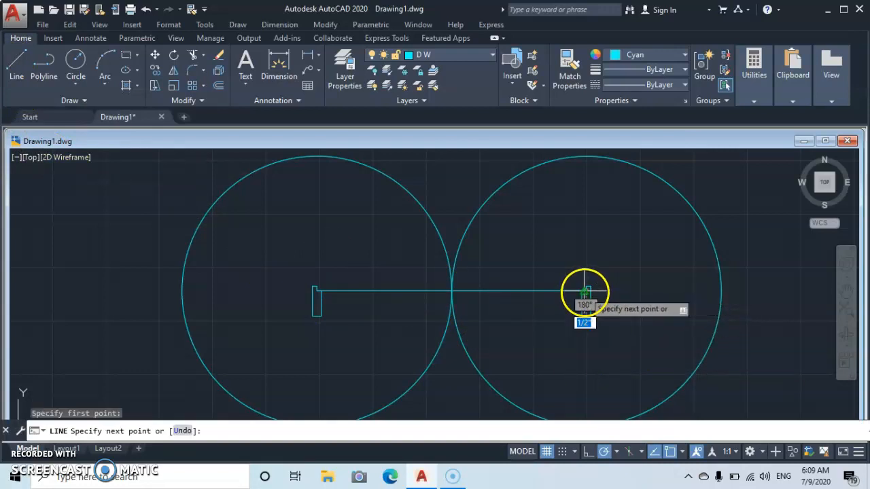
pyautogui.click(585, 156)
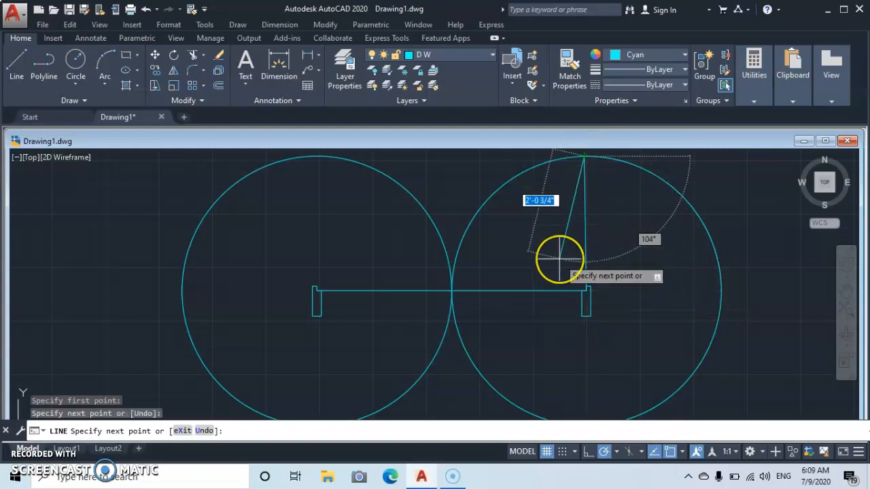
pyautogui.press('Return')
pyautogui.press('Return')
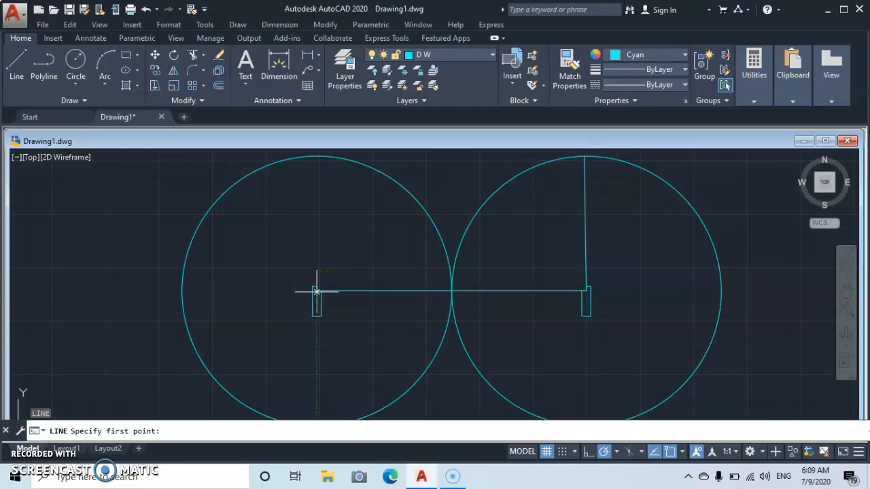
pyautogui.click(317, 291)
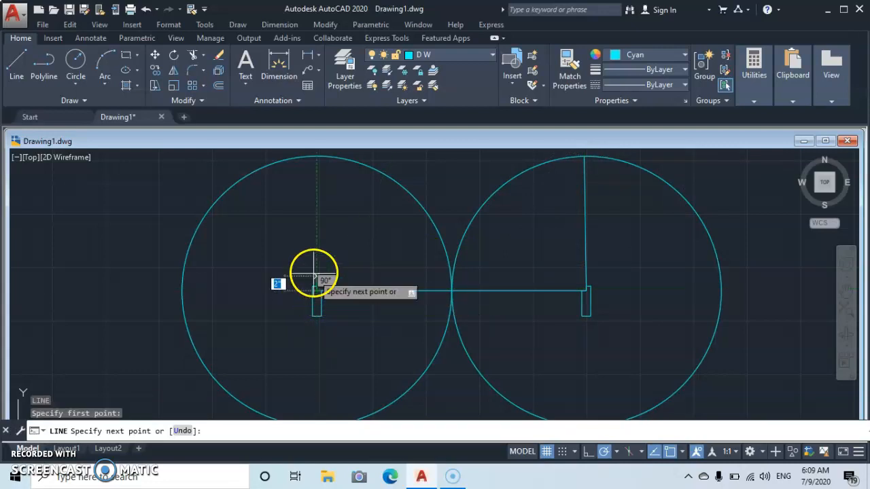
pyautogui.click(317, 156)
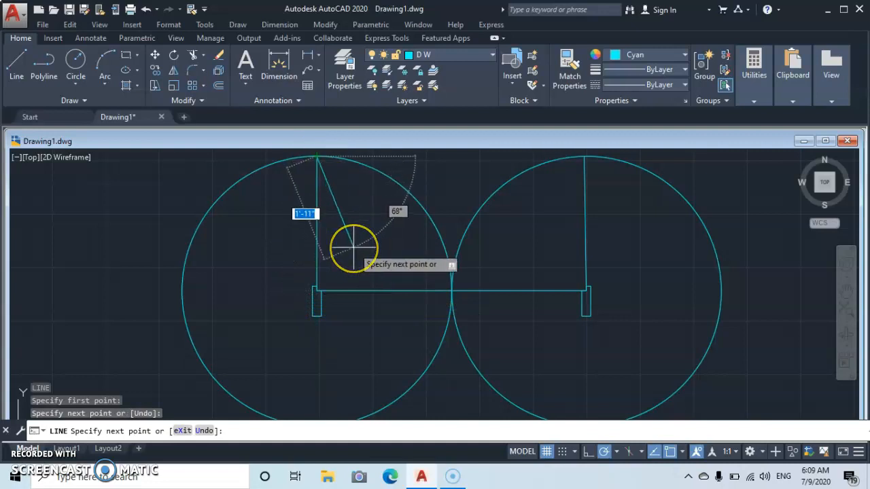
pyautogui.press('Return')
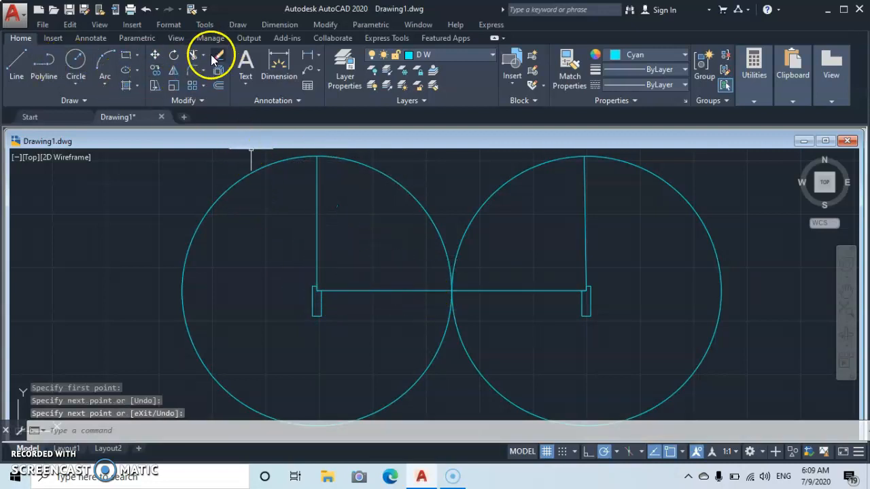
# Trim both circles to the quarter arcs between the leaf lines and the midpoint of the 5'3" line
pyautogui.click(192, 60)
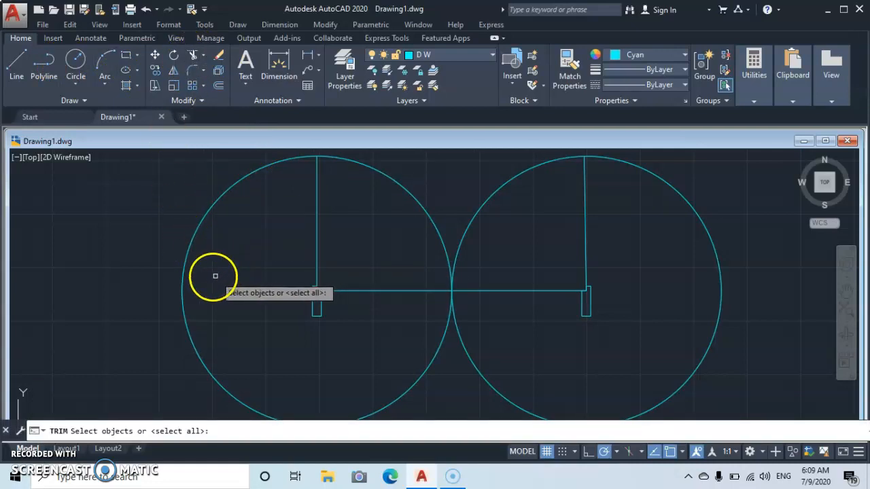
pyautogui.press('Return')
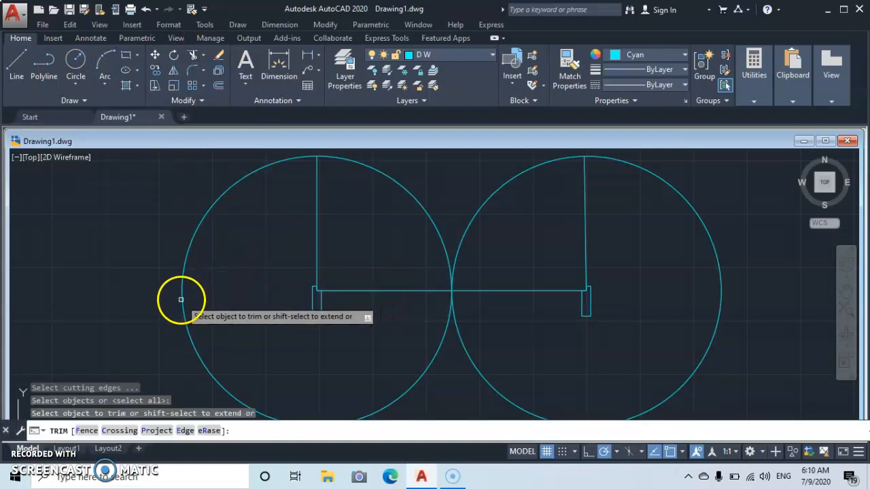
pyautogui.click(181, 299)
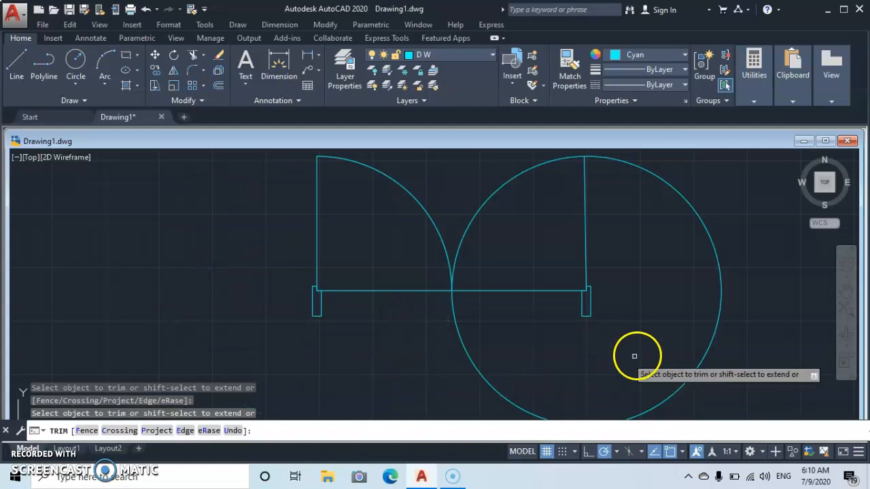
pyautogui.click(710, 345)
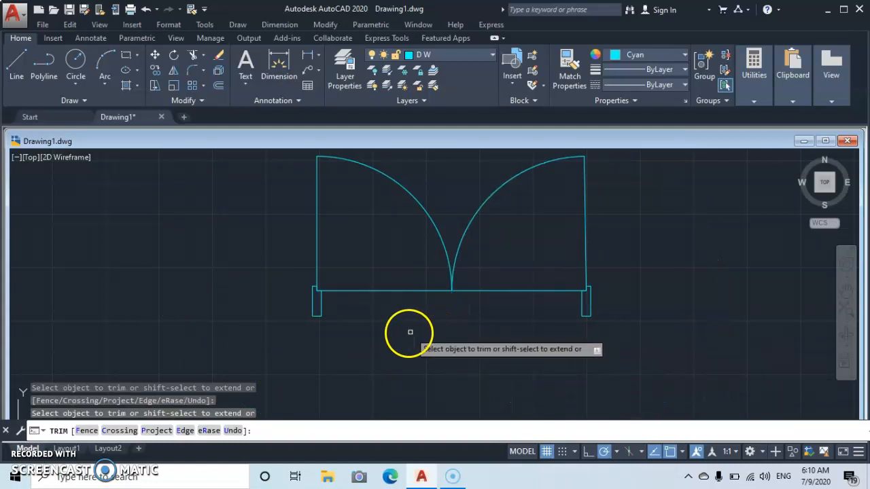
pyautogui.scroll(2, 397, 335)
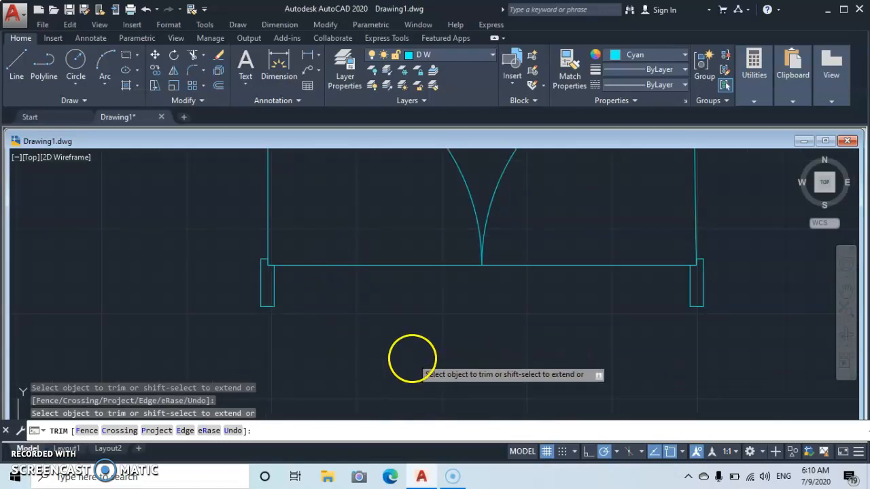
pyautogui.press('Escape')
# Erase the 5'3" horizontal line between the double door's jambs
pyautogui.click(406, 266)
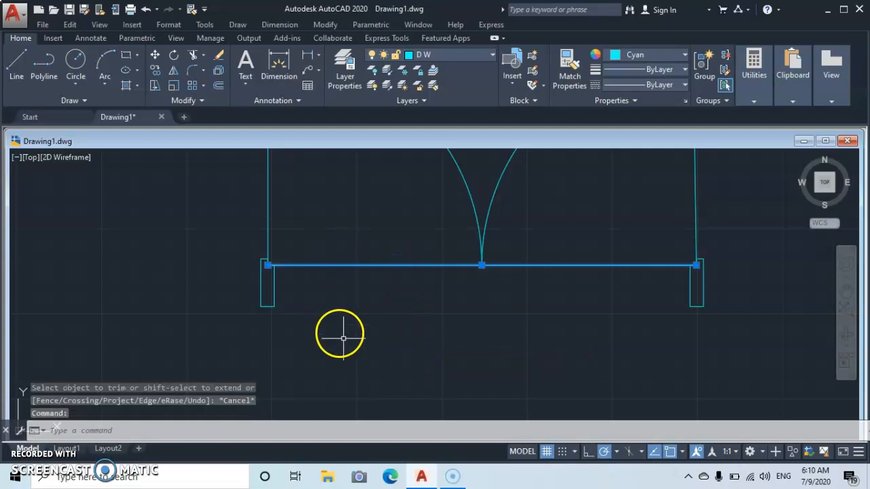
pyautogui.rightClick(351, 342)
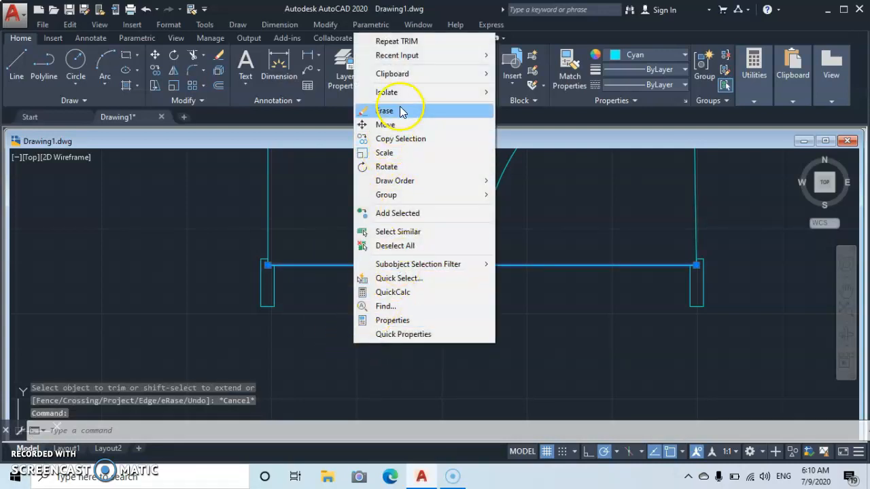
pyautogui.click(385, 111)
# Draw a three-sided open outline to the right of the double door with lines 7" up, 5' to the right and 7" down
pyautogui.scroll(-3, 448, 259)
pyautogui.scroll(-1, 451, 259)
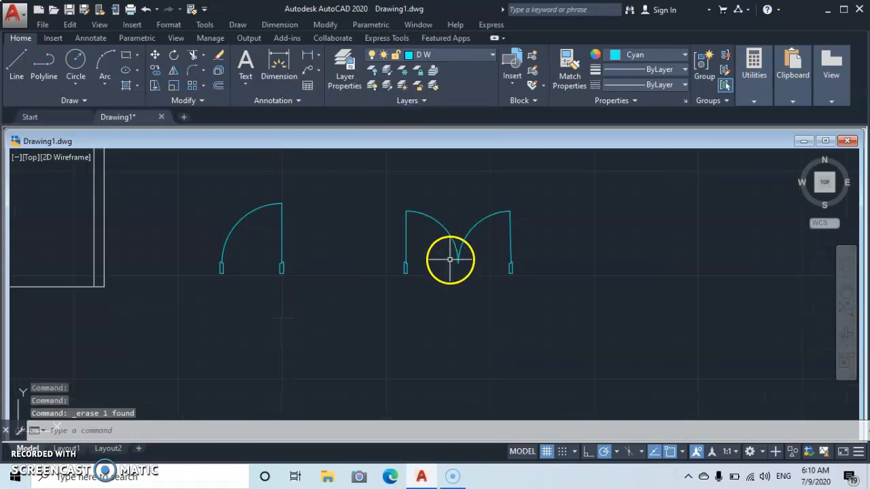
pyautogui.scroll(-3, 449, 259)
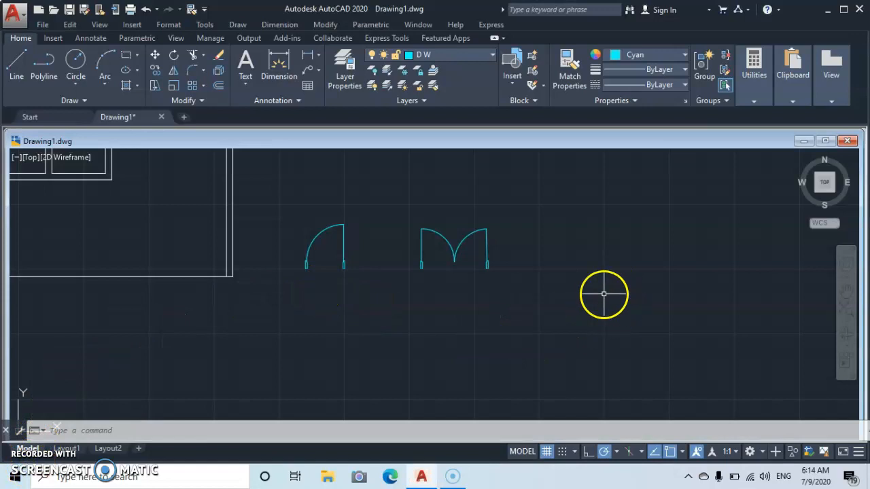
pyautogui.click(19, 68)
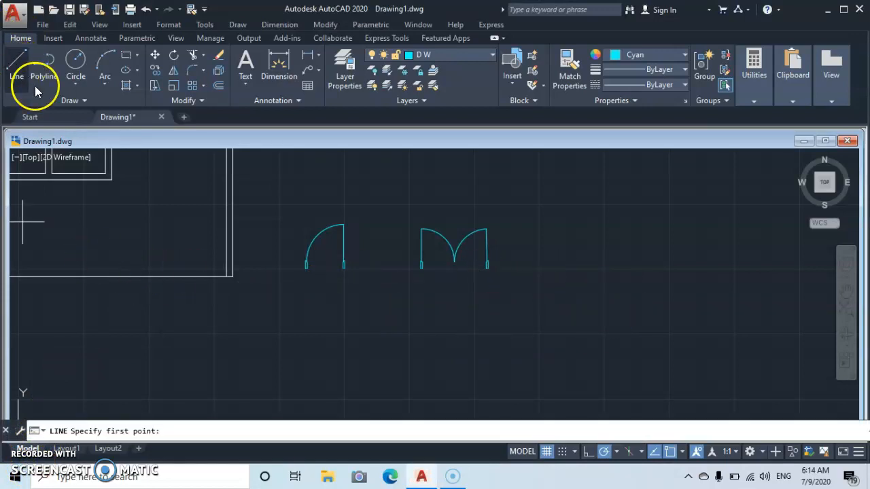
pyautogui.click(540, 270)
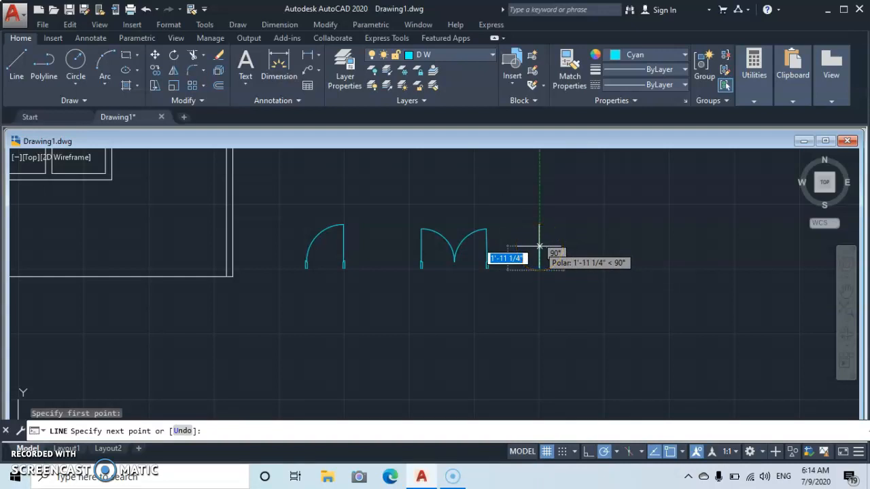
pyautogui.write('7')
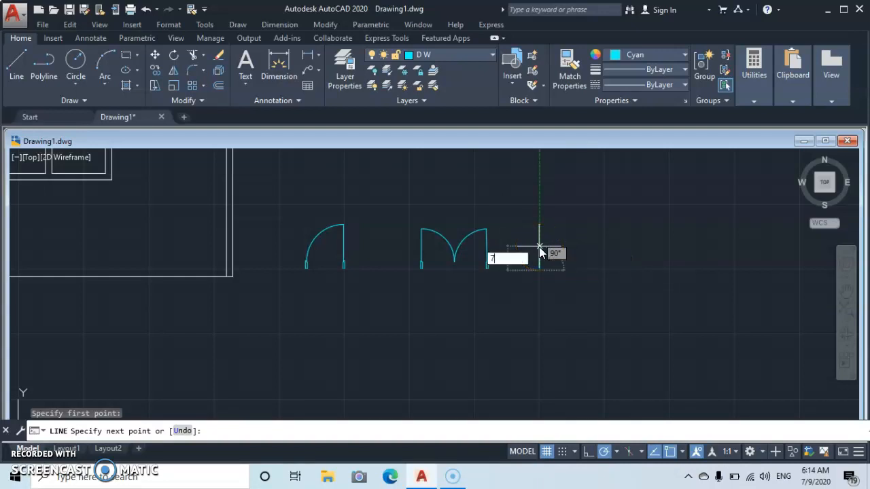
pyautogui.write('"')
pyautogui.press('Return')
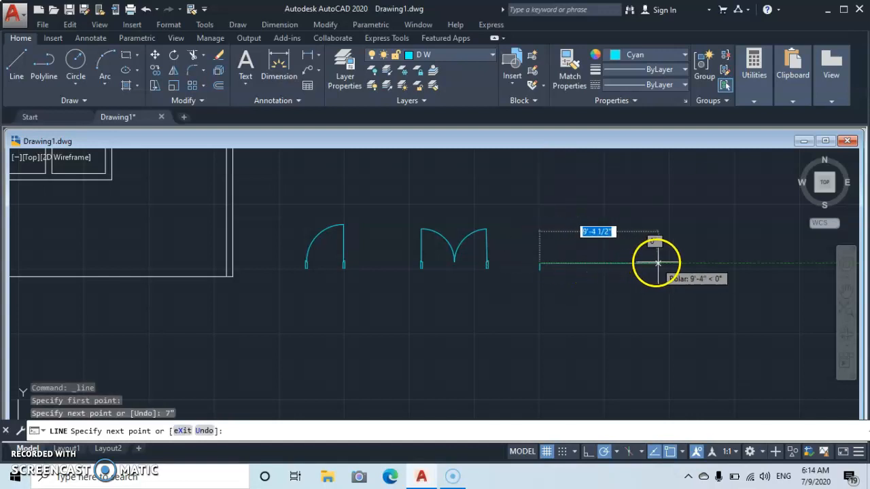
pyautogui.scroll(2, 669, 263)
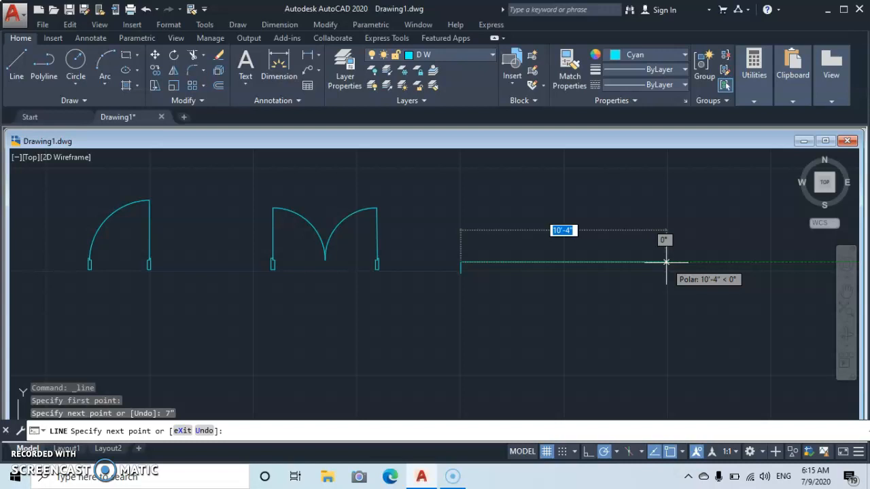
pyautogui.write('5')
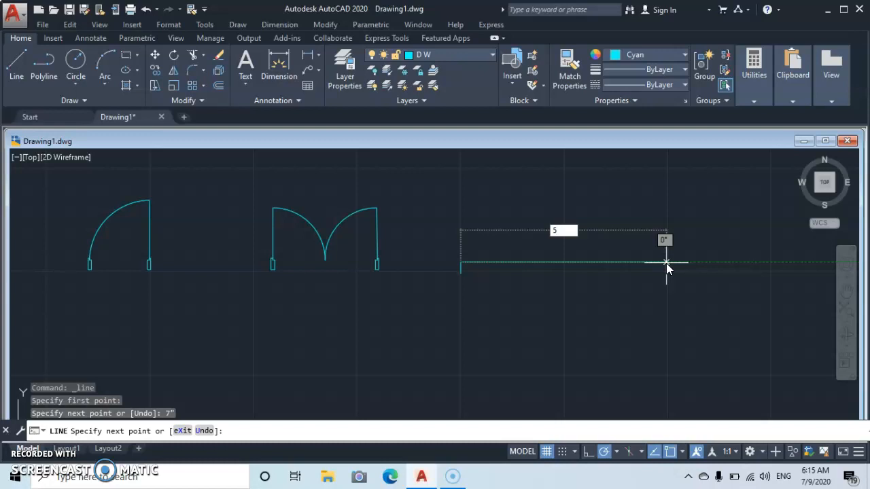
pyautogui.write("'")
pyautogui.press('Return')
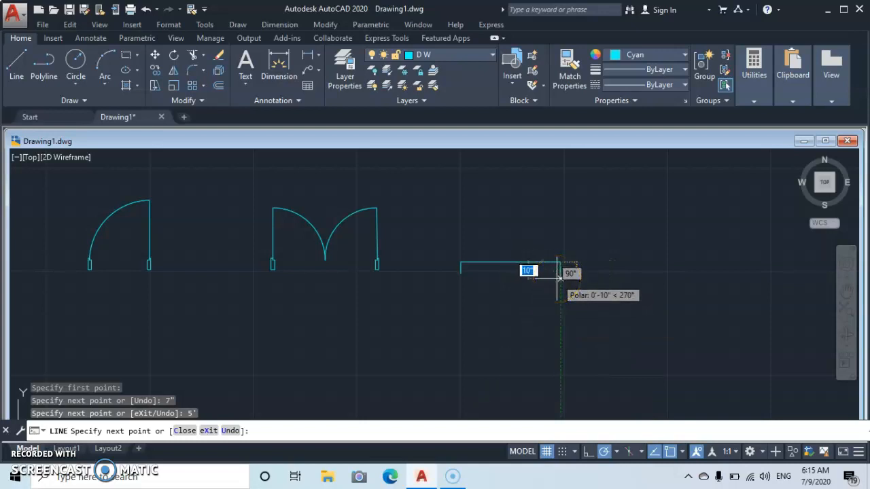
pyautogui.write('7')
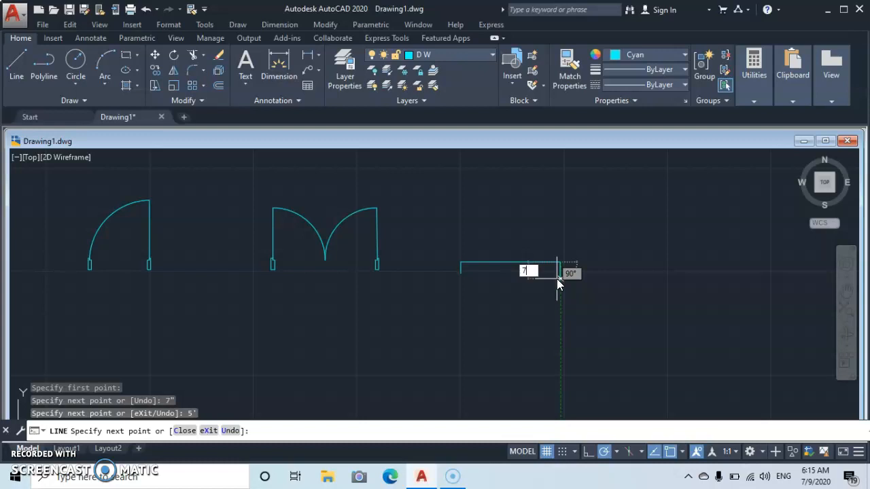
pyautogui.write("'")
pyautogui.press('Return')
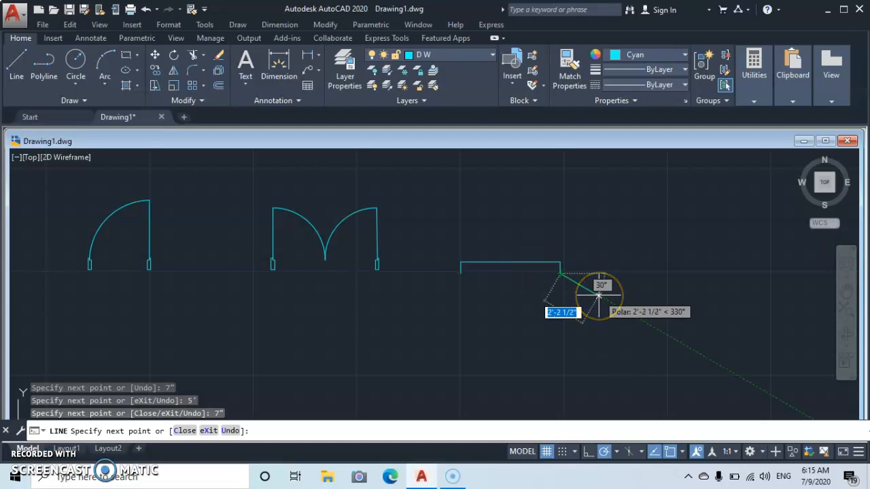
pyautogui.press('Escape')
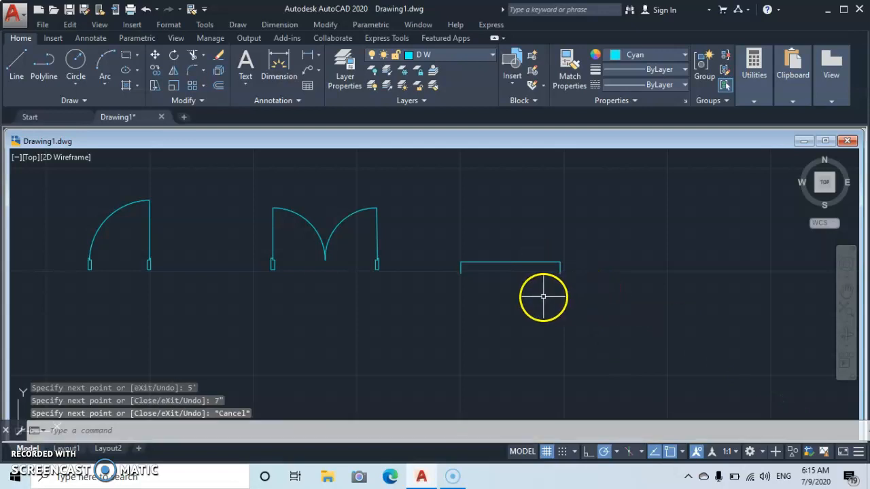
# Lower the 5' horizontal line by stretching both its ends to the midpoints of the 7" end lines
pyautogui.scroll(2, 543, 297)
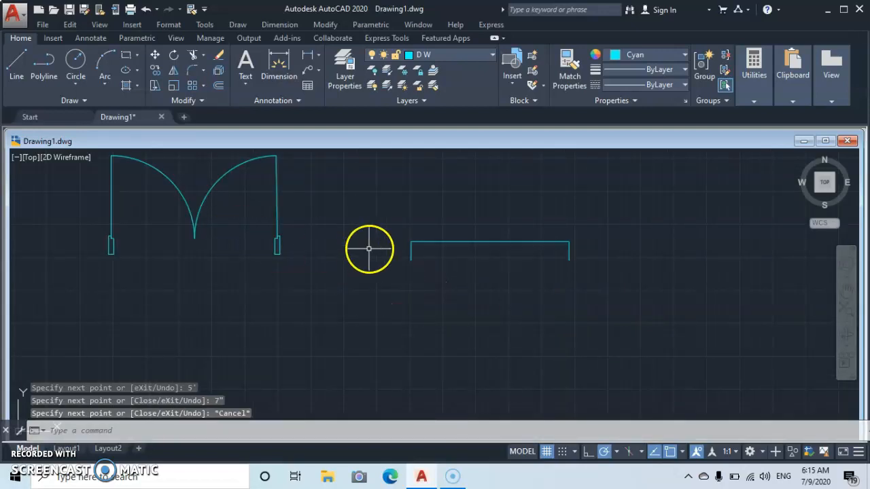
pyautogui.click(422, 242)
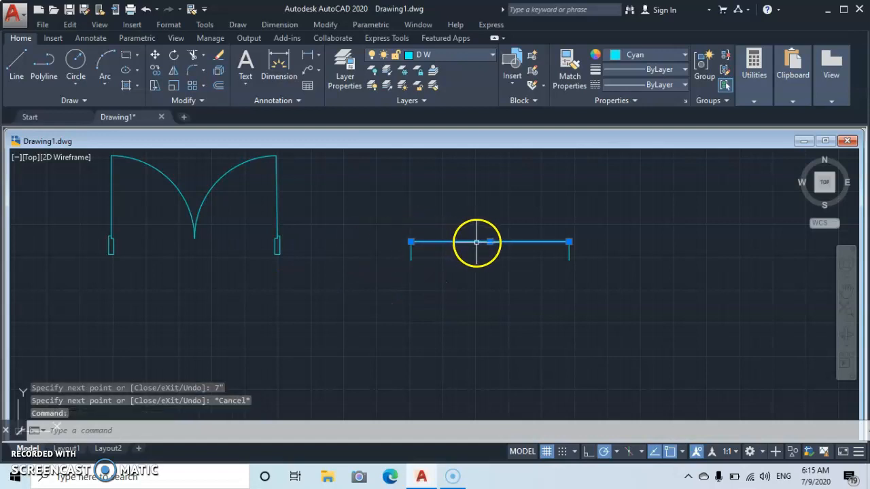
pyautogui.click(411, 242)
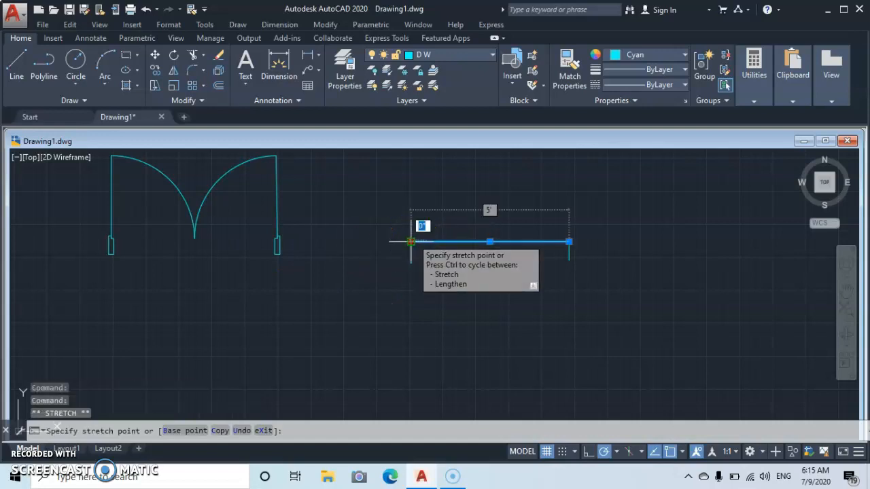
pyautogui.click(410, 251)
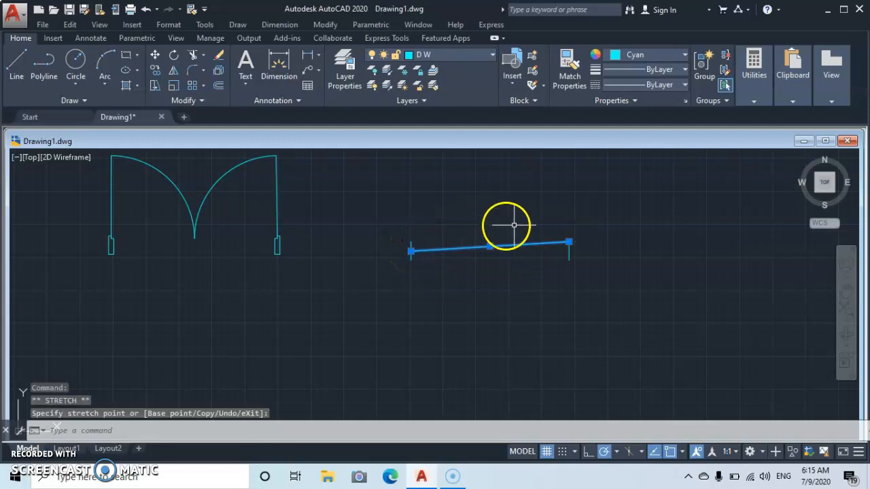
pyautogui.click(569, 242)
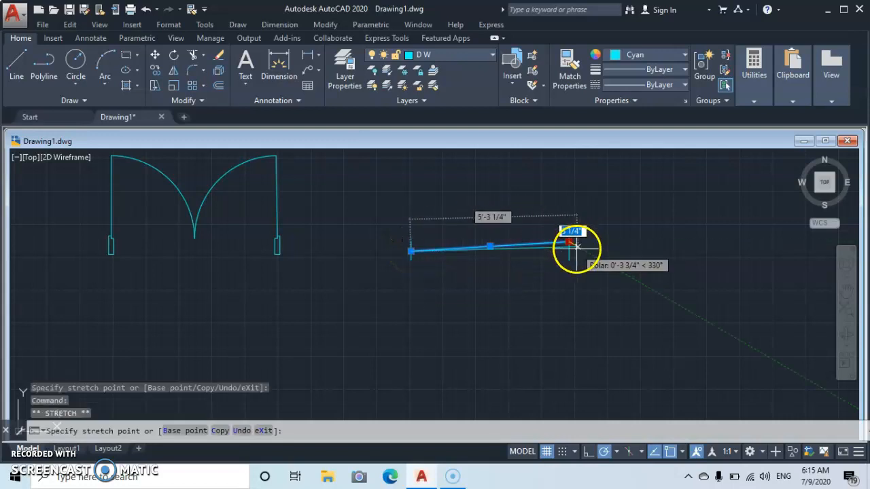
pyautogui.click(569, 251)
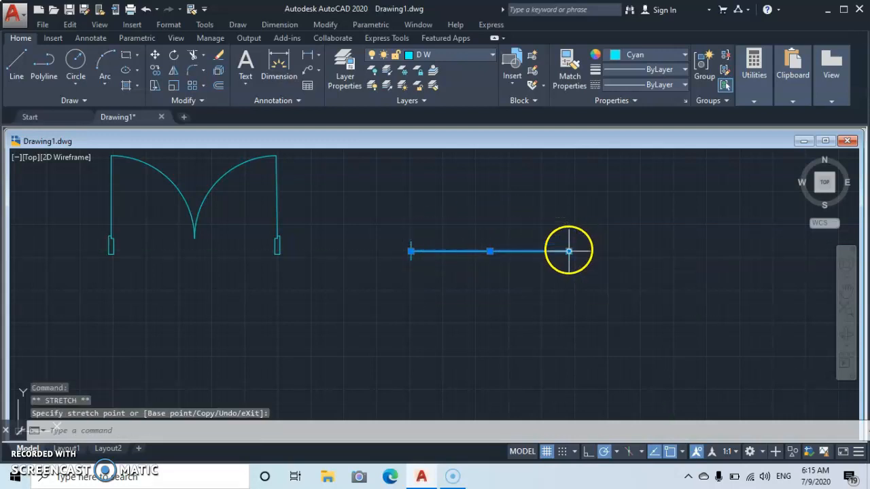
pyautogui.press('Escape')
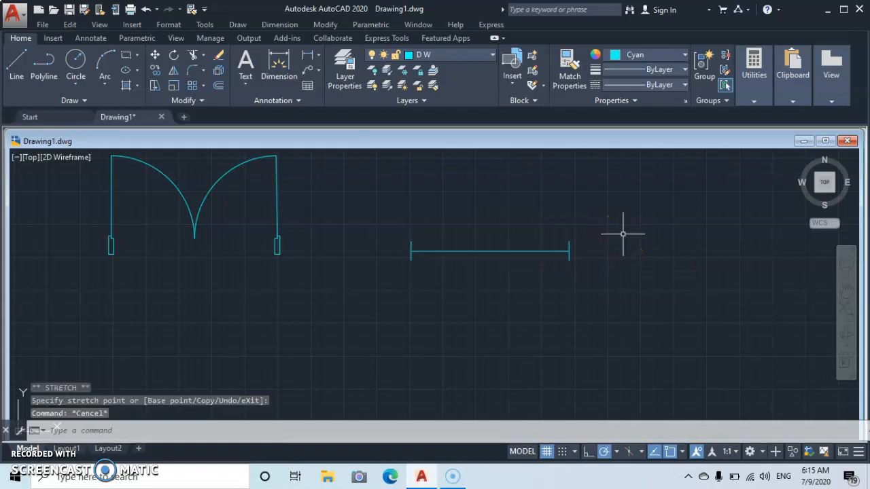
# Draw a second three-sided open outline beside the 5' window with lines 7" up, 7'6" to the right and 7" down
pyautogui.scroll(-2, 496, 256)
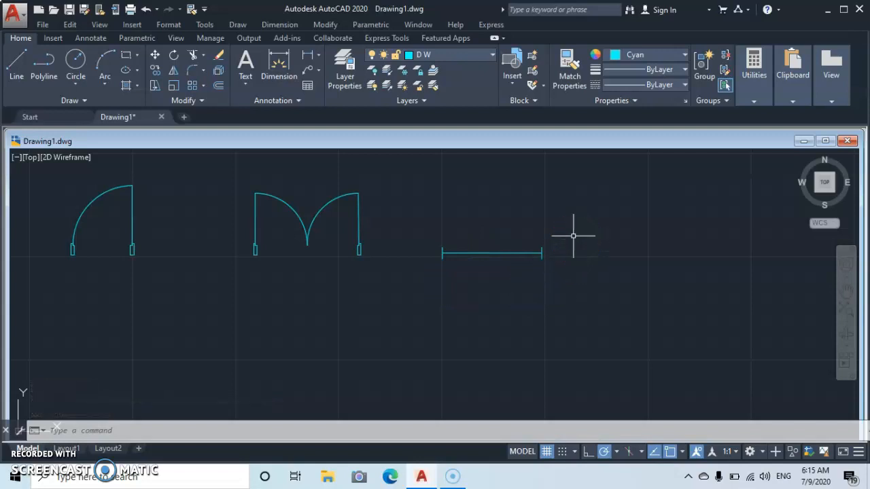
pyautogui.click(11, 61)
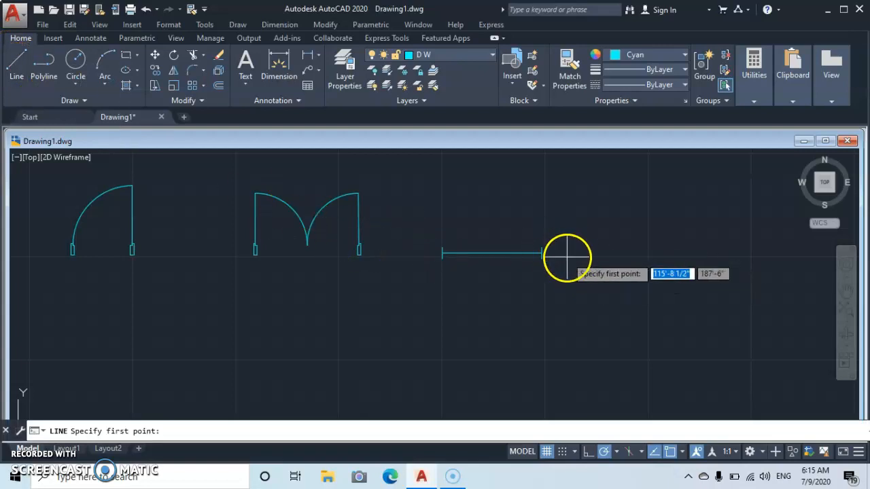
pyautogui.click(557, 254)
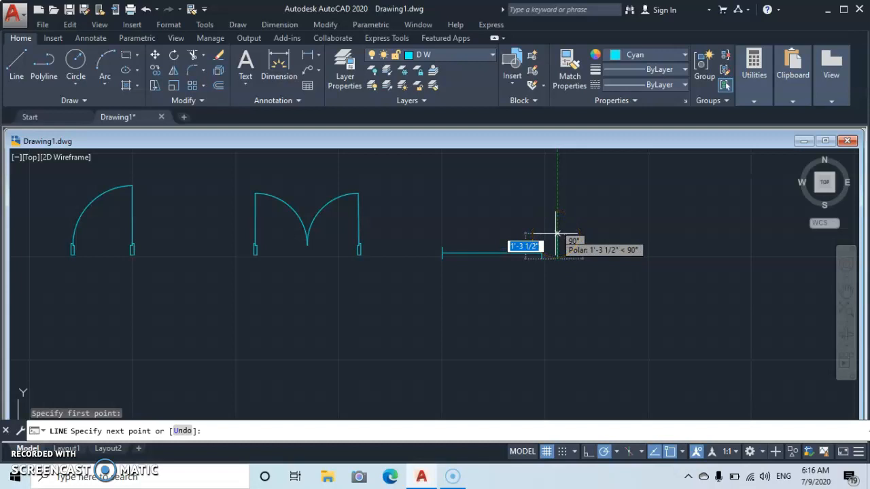
pyautogui.write('7')
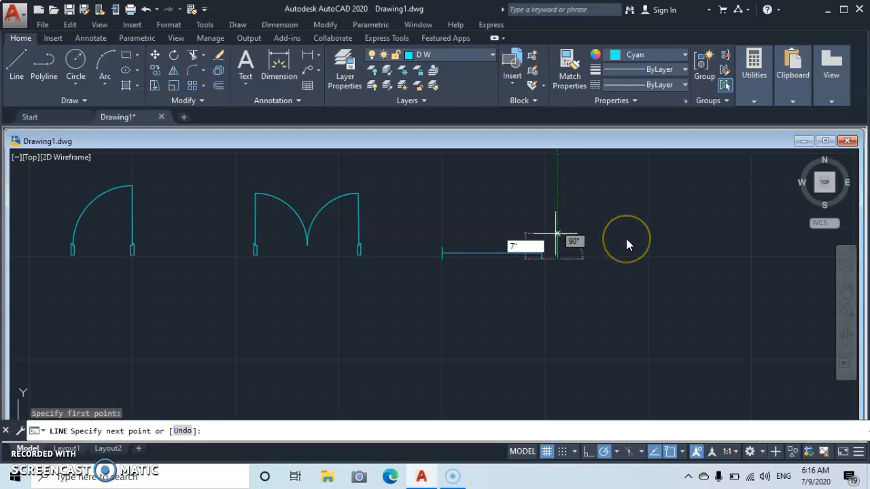
pyautogui.press('Return')
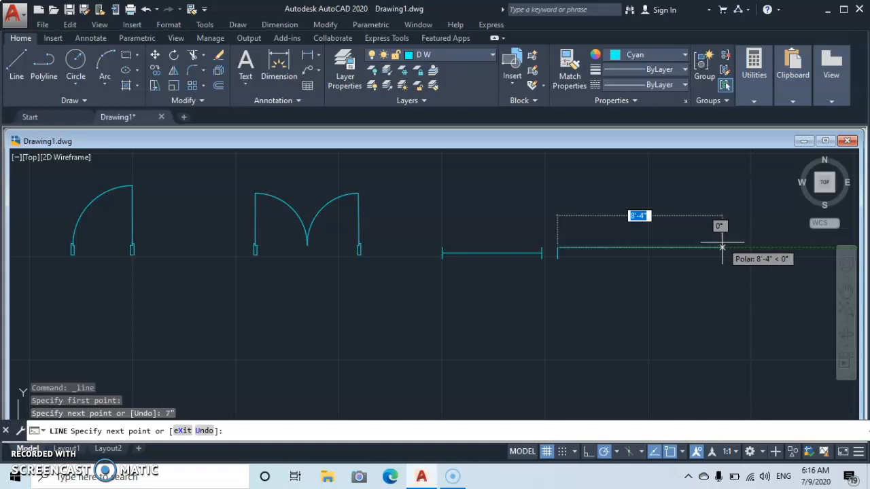
pyautogui.write("7'6")
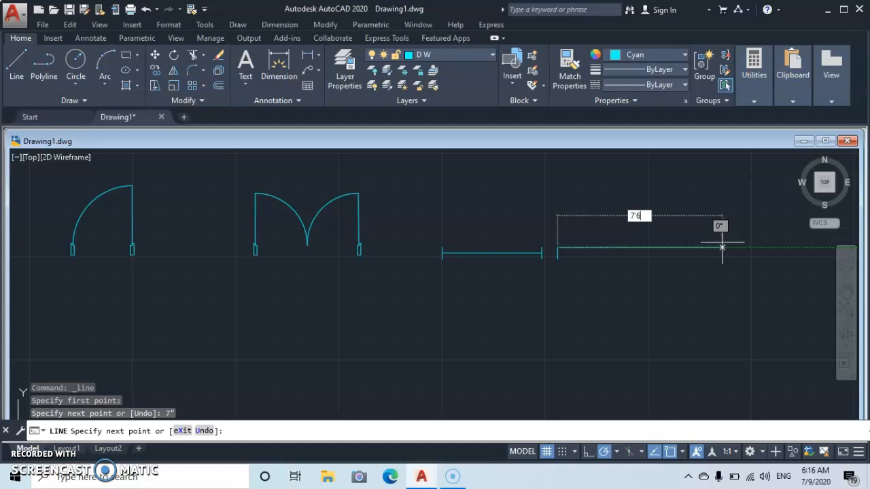
pyautogui.write('"')
pyautogui.press('Return')
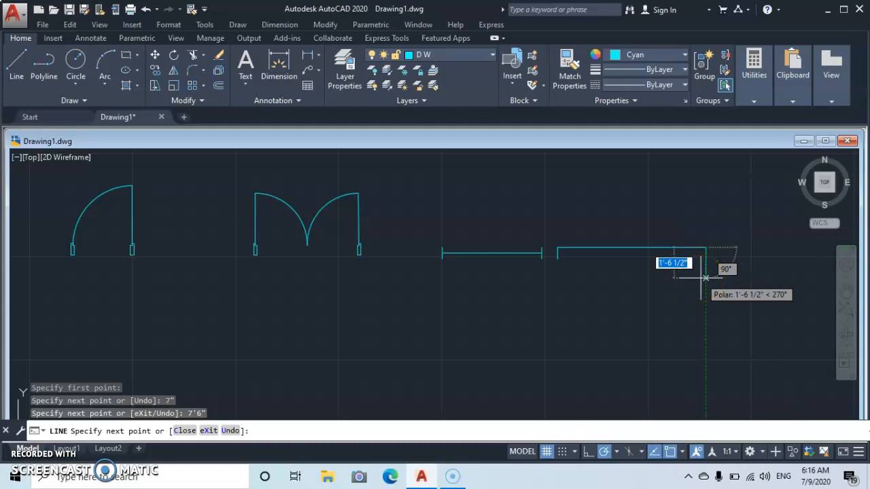
pyautogui.write('7')
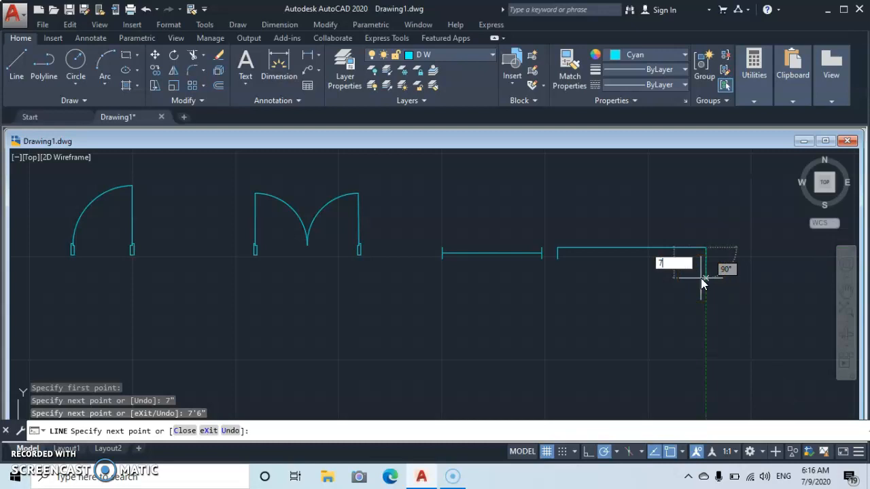
pyautogui.press('Return')
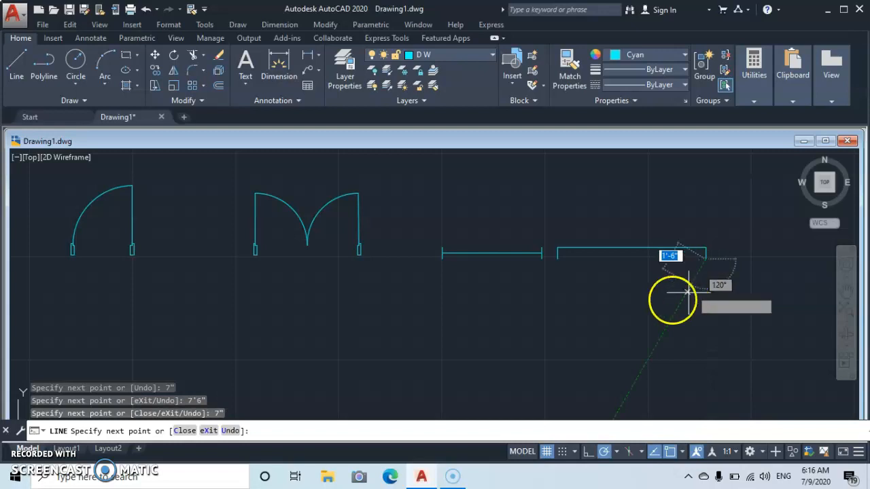
pyautogui.press('Escape')
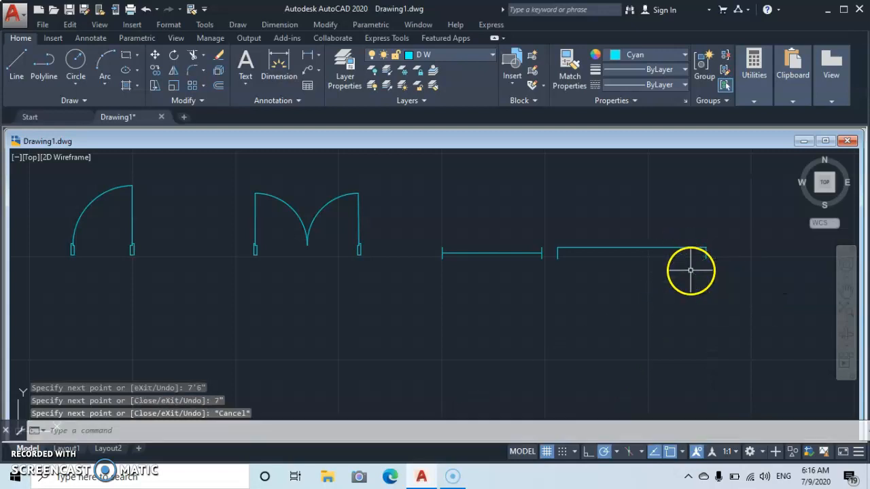
# Stretch both ends of the 7'6" horizontal line down to the midpoints of its 7" end lines
pyautogui.click(634, 250)
pyautogui.scroll(2, 657, 229)
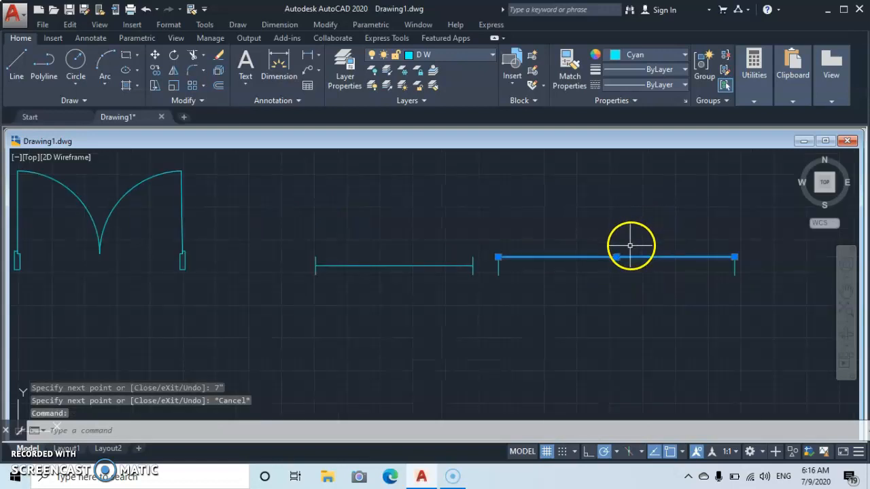
pyautogui.click(498, 257)
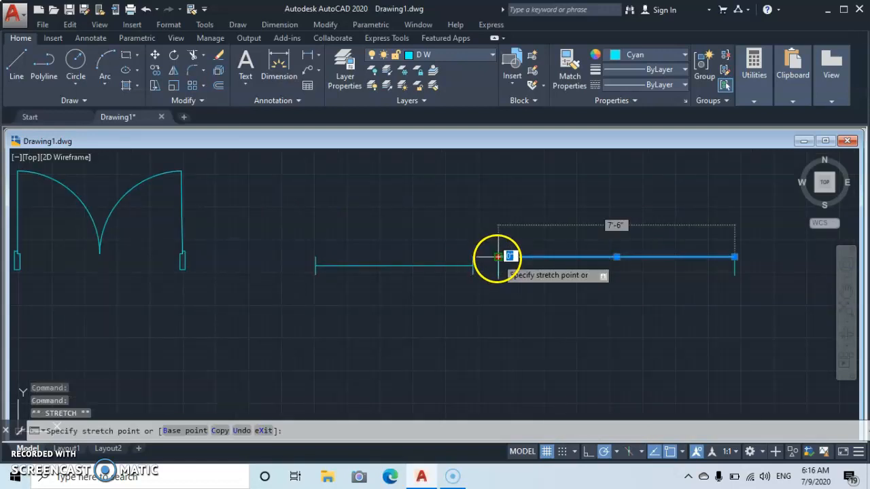
pyautogui.click(496, 266)
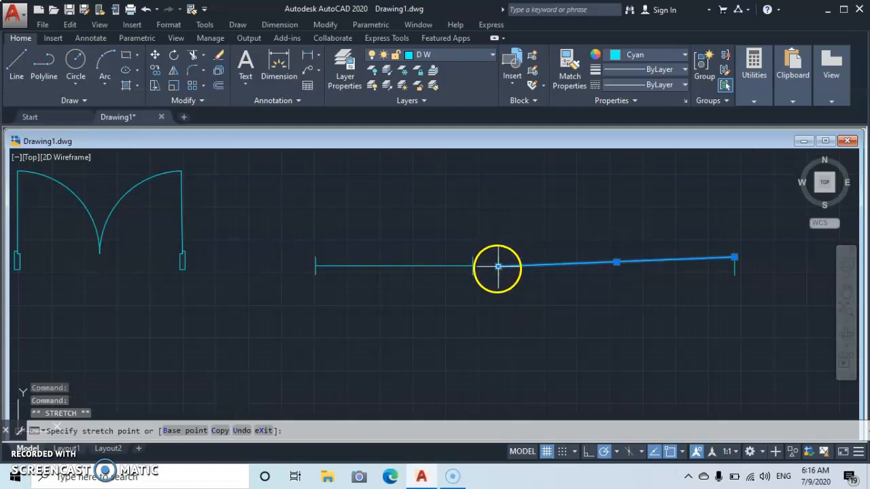
pyautogui.click(734, 256)
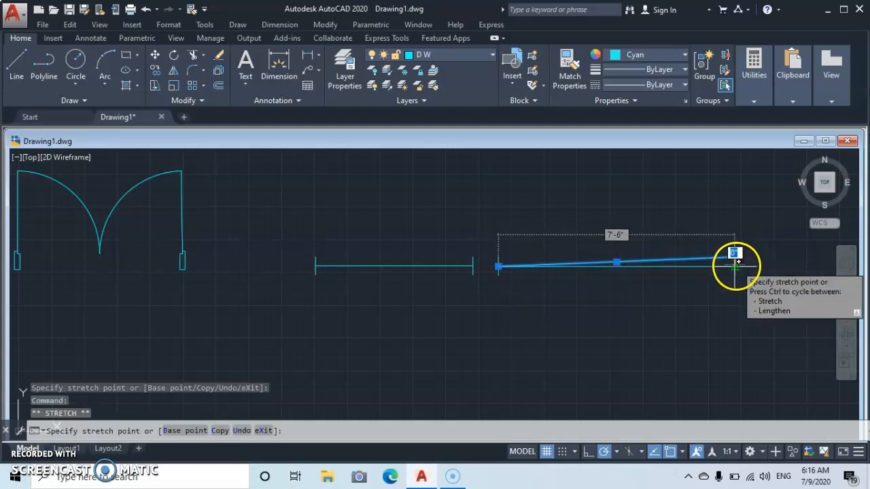
pyautogui.click(734, 266)
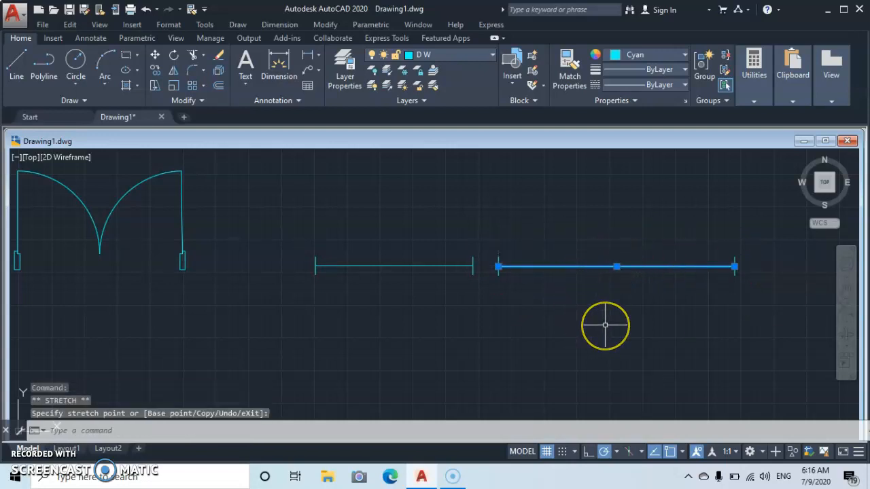
pyautogui.press('Escape')
# Mirror the whole single door across a horizontal line just above it, keeping the original door
pyautogui.scroll(-3, 603, 316)
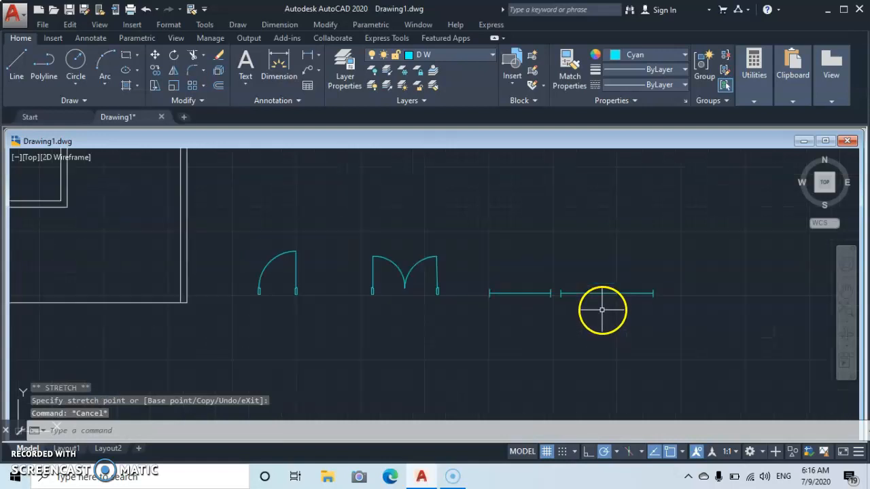
pyautogui.moveTo(603, 310)
pyautogui.mouseDown(button='middle')
pyautogui.moveTo(724, 303)
pyautogui.moveTo(722, 319)
pyautogui.mouseUp(button='middle')
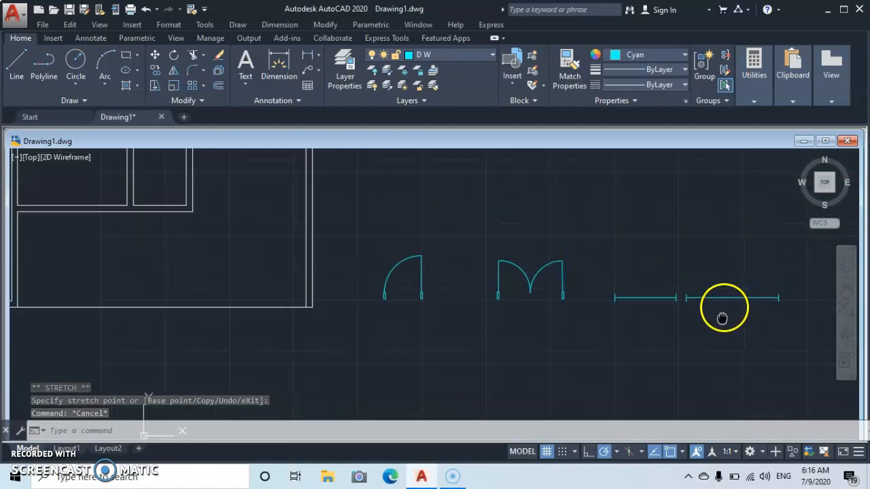
pyautogui.scroll(-6, 643, 269)
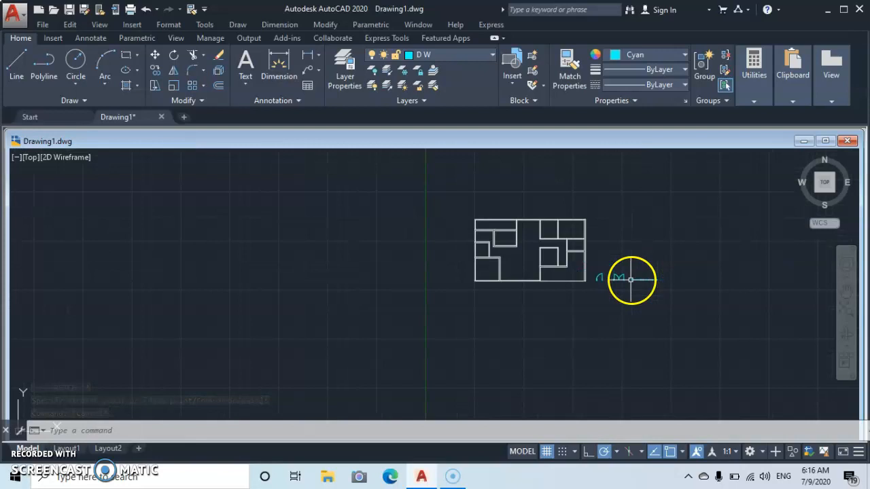
pyautogui.scroll(4, 627, 278)
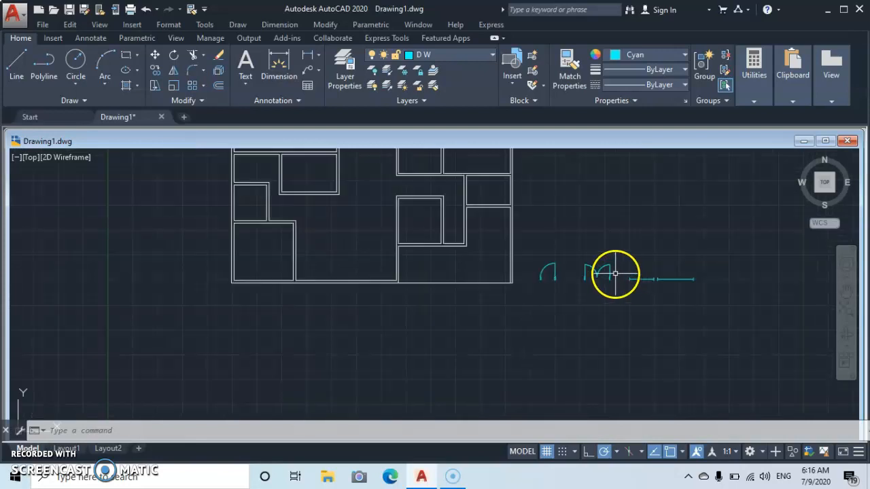
pyautogui.scroll(2, 615, 273)
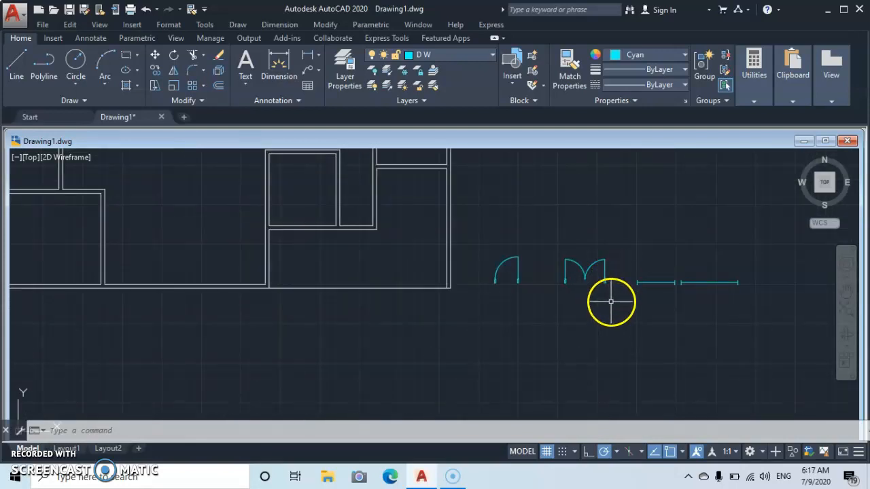
pyautogui.moveTo(614, 265)
pyautogui.mouseDown(button='middle')
pyautogui.moveTo(606, 320)
pyautogui.moveTo(614, 289)
pyautogui.mouseUp(button='middle')
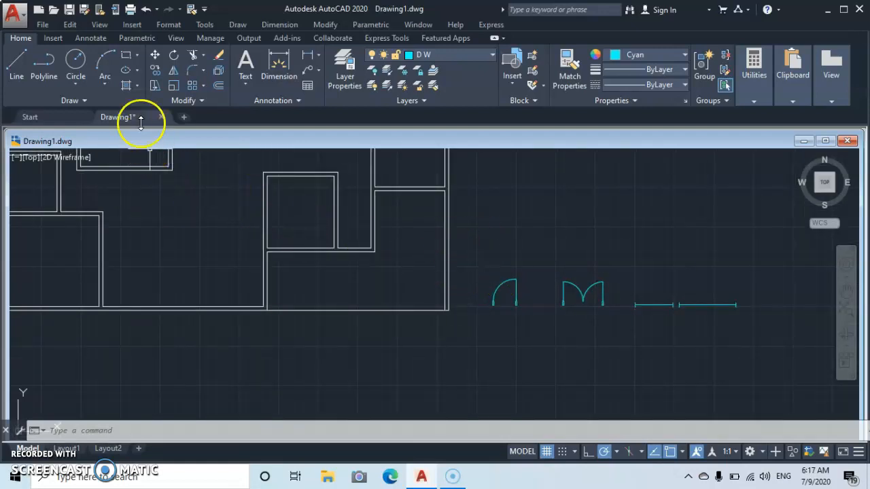
pyautogui.click(173, 70)
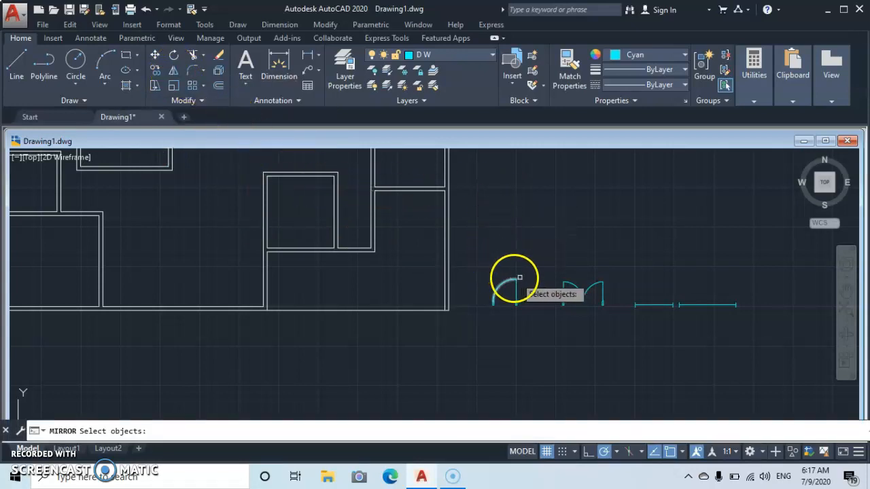
pyautogui.click(478, 268)
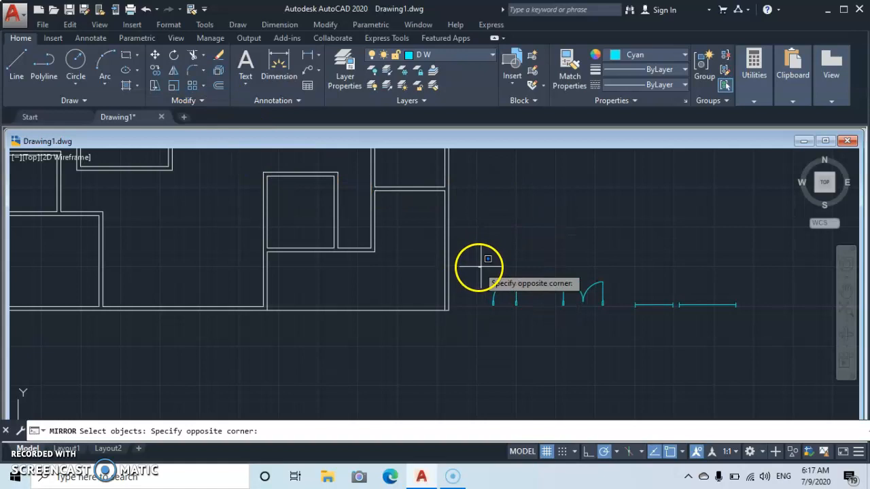
pyautogui.click(537, 317)
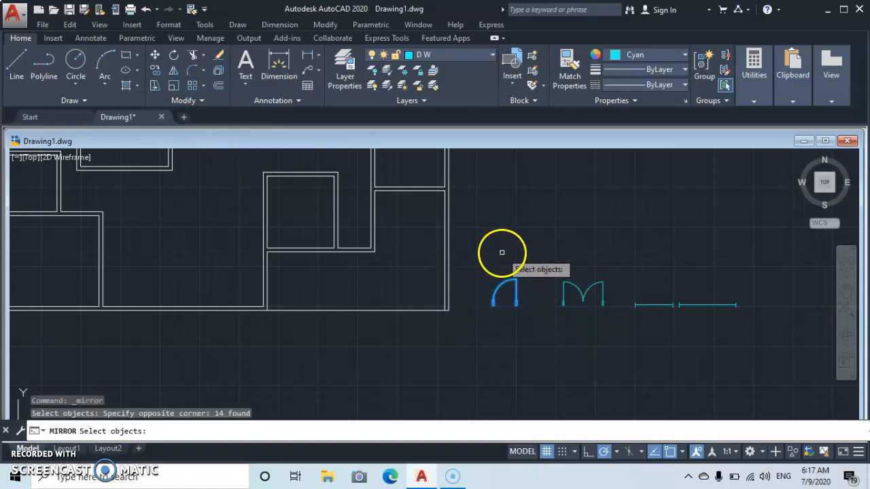
pyautogui.press('Return')
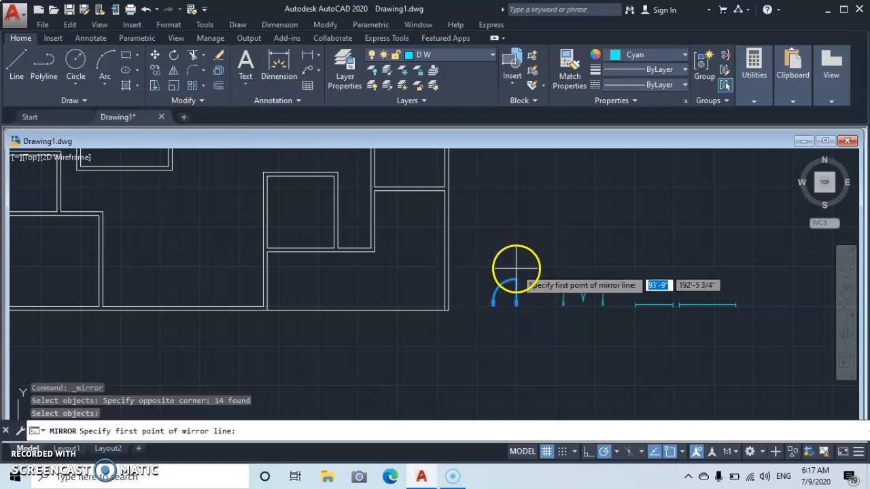
pyautogui.click(515, 264)
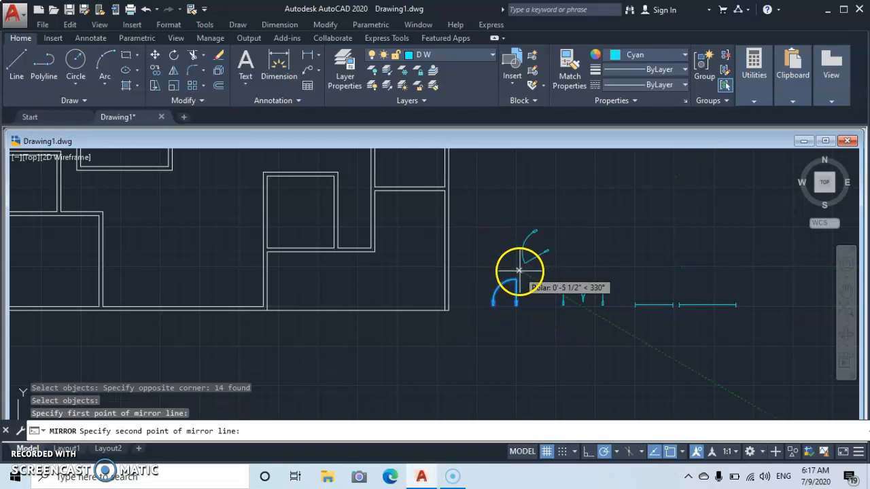
pyautogui.click(530, 268)
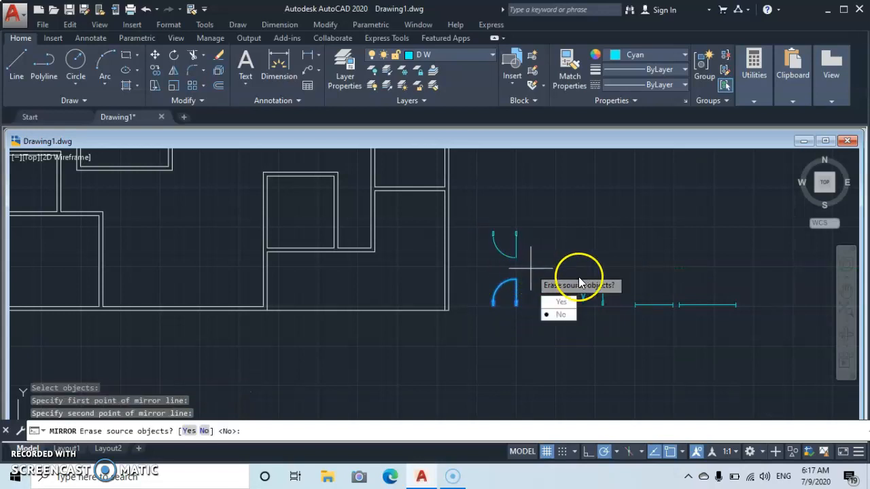
pyautogui.click(557, 306)
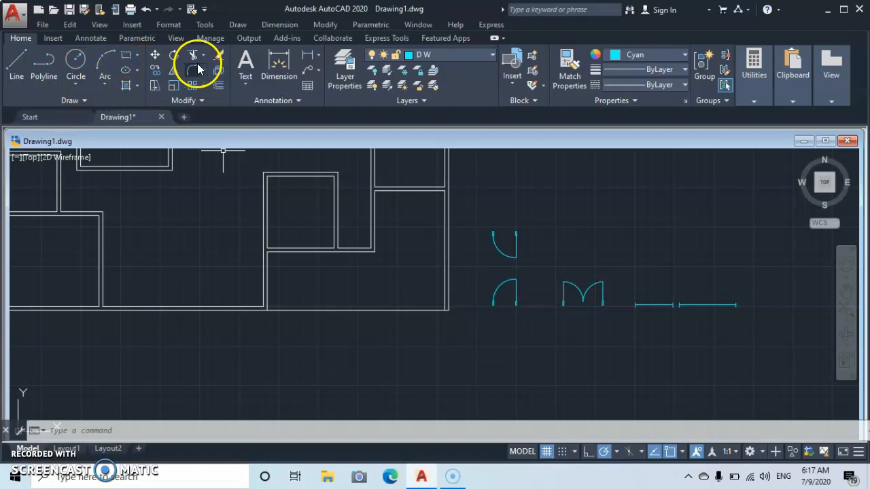
# Mirror the downward-swinging single door across a vertical line just to its right, keeping the original door
pyautogui.click(174, 73)
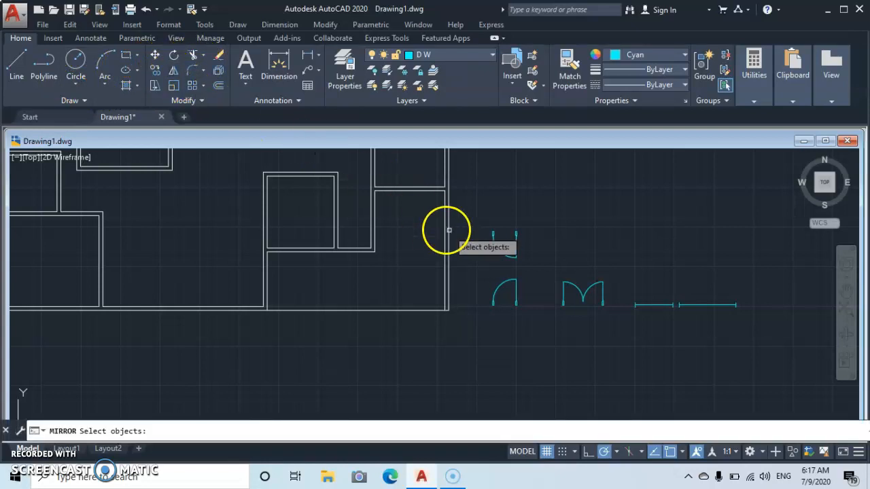
pyautogui.click(484, 219)
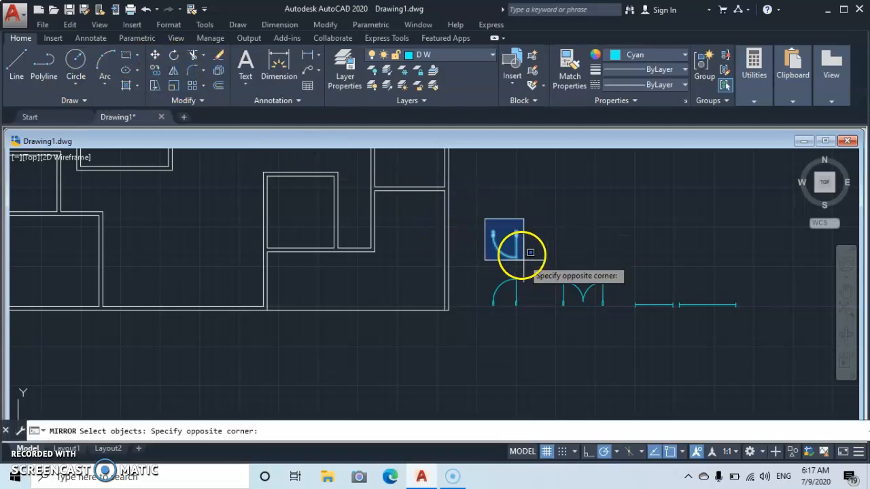
pyautogui.click(535, 274)
pyautogui.press('Return')
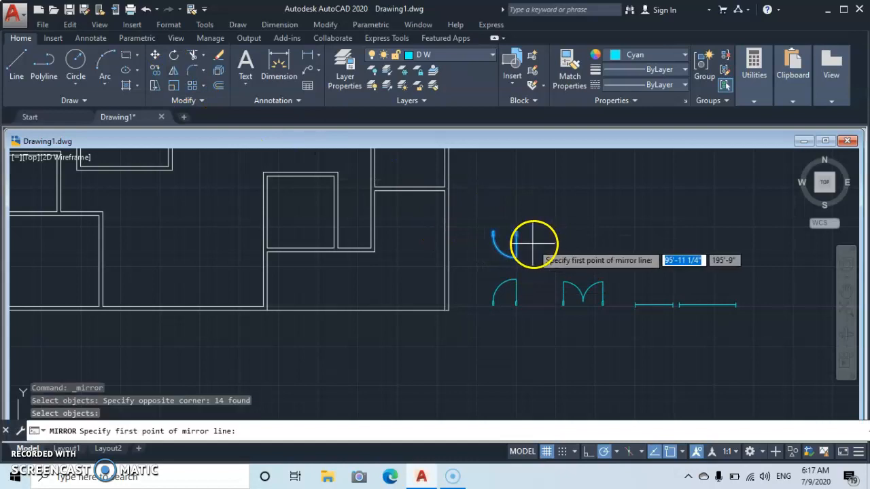
pyautogui.click(531, 231)
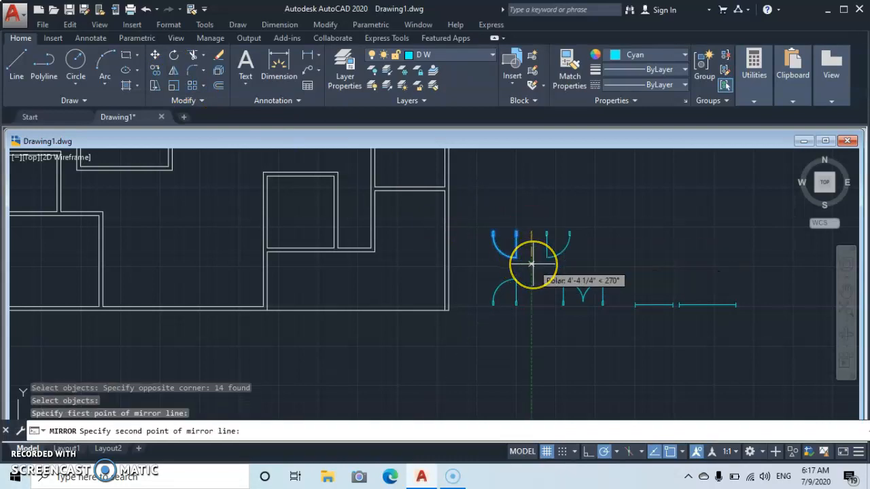
pyautogui.click(530, 263)
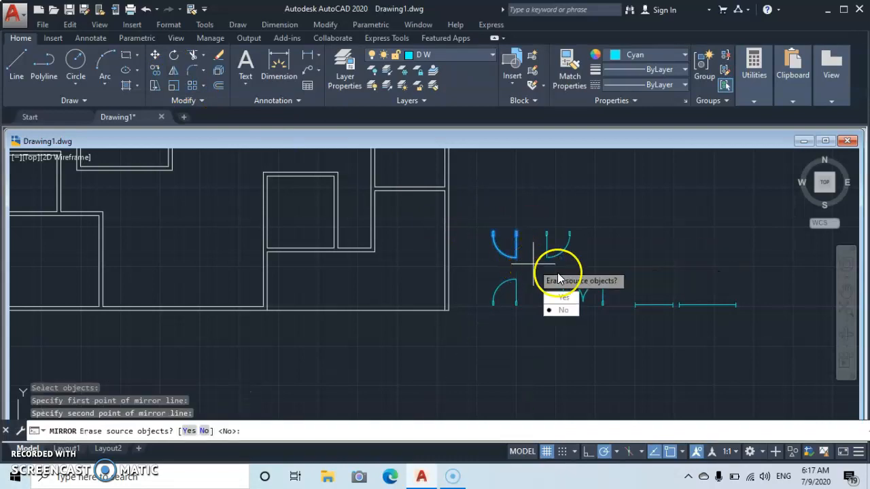
pyautogui.click(558, 310)
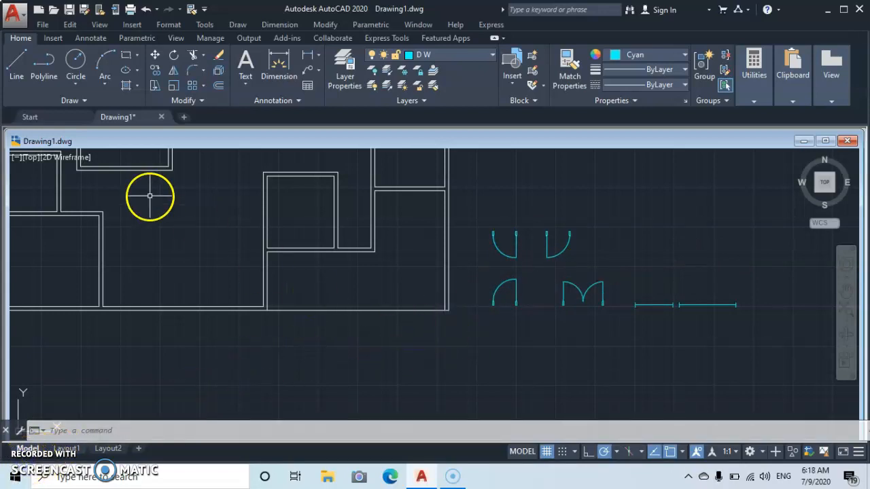
# Mirror the two downward-swinging single doors together across a horizontal line just above them, keeping the originals
pyautogui.click(172, 70)
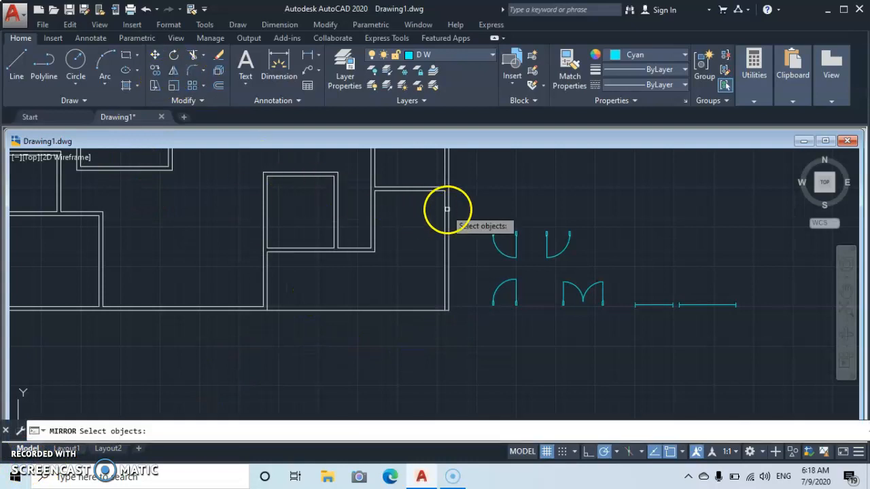
pyautogui.click(478, 214)
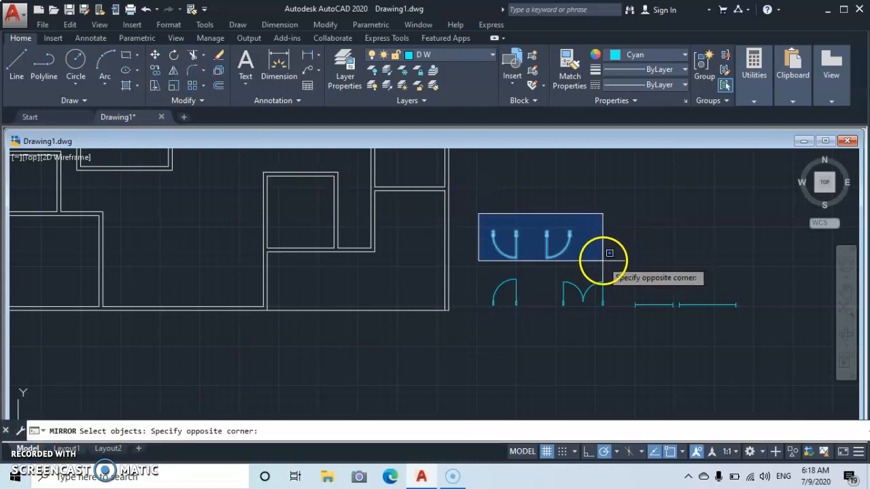
pyautogui.click(601, 259)
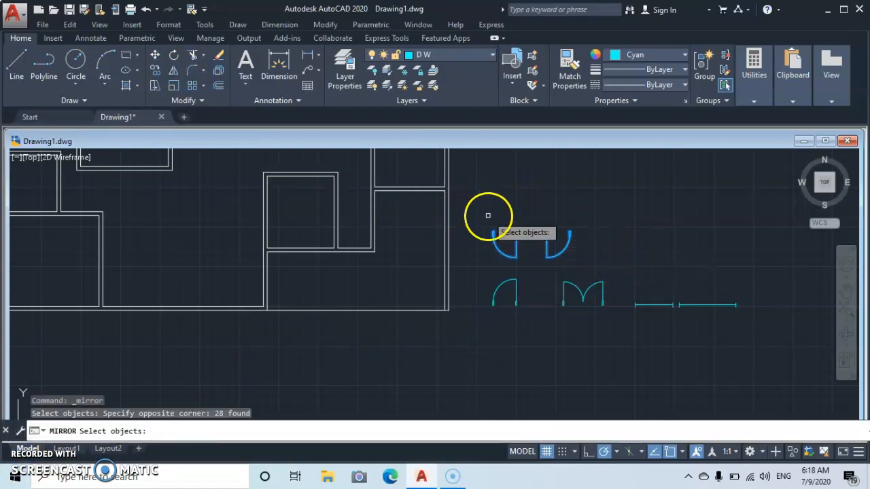
pyautogui.click(484, 215)
pyautogui.click(547, 208)
pyautogui.press('Return')
pyautogui.click(486, 214)
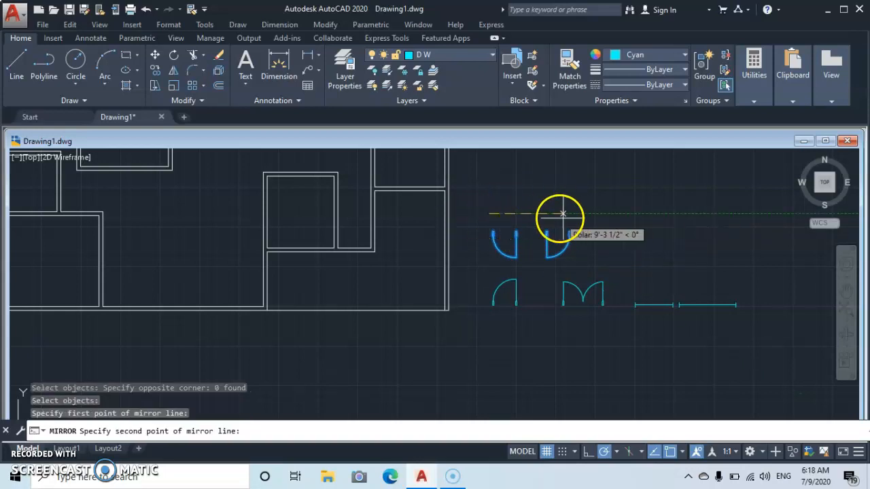
pyautogui.click(579, 216)
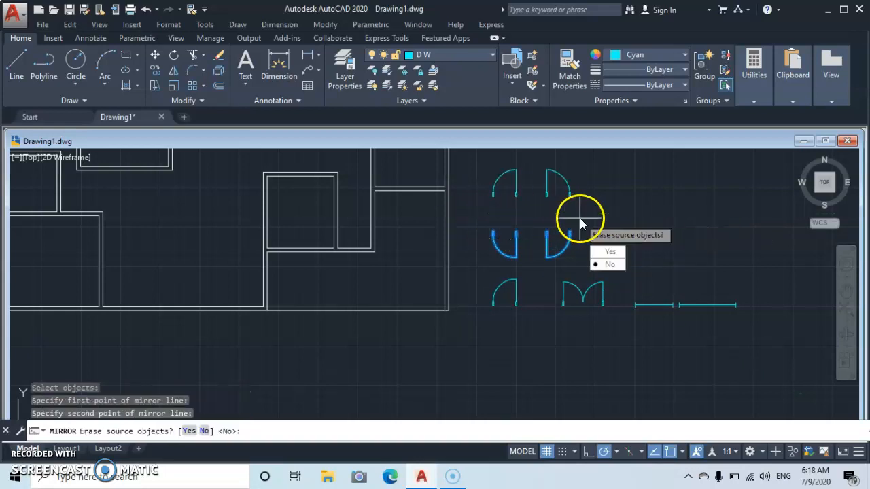
pyautogui.click(609, 264)
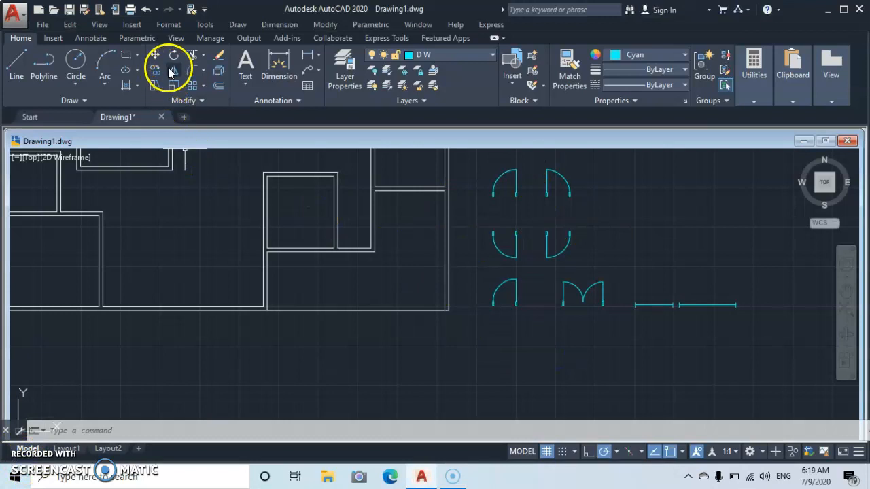
# Mirror the upper block of four single doors across a vertical line to its right, keeping the originals
pyautogui.click(172, 72)
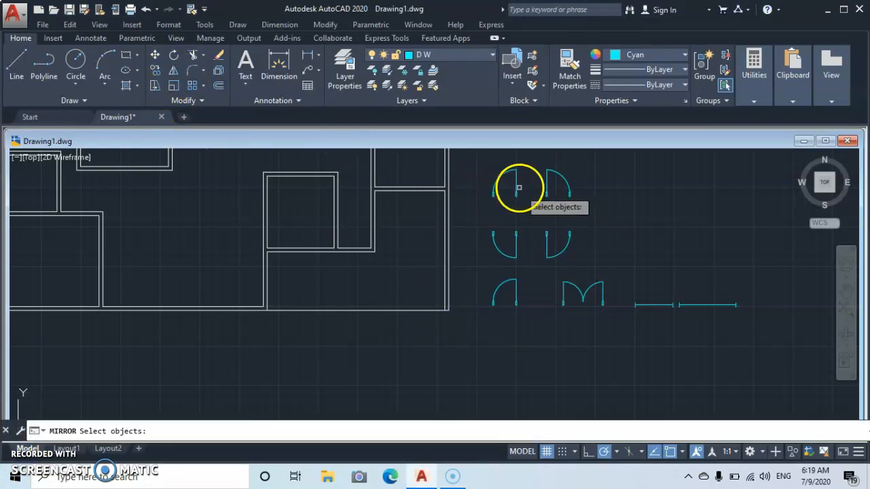
pyautogui.click(492, 157)
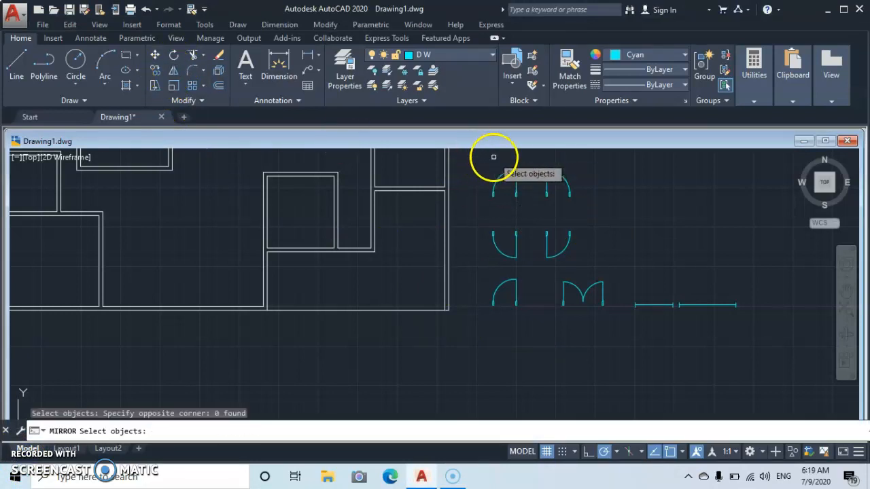
pyautogui.click(474, 162)
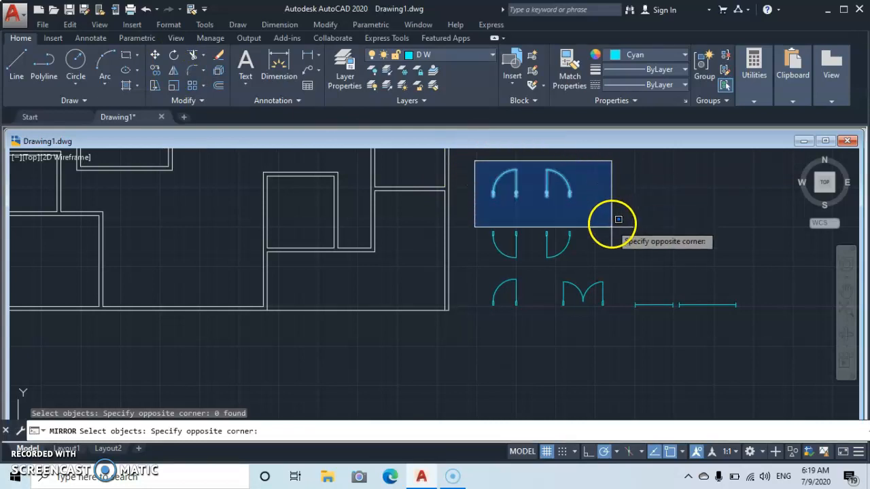
pyautogui.click(603, 264)
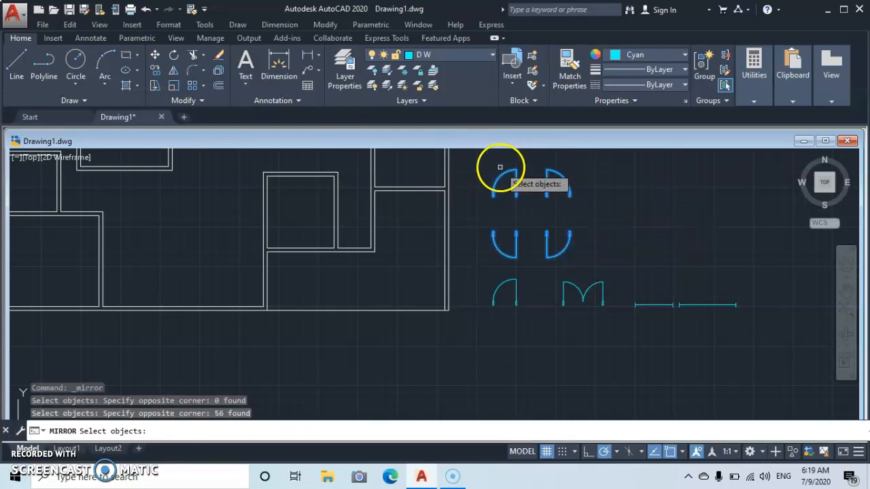
pyautogui.press('Return')
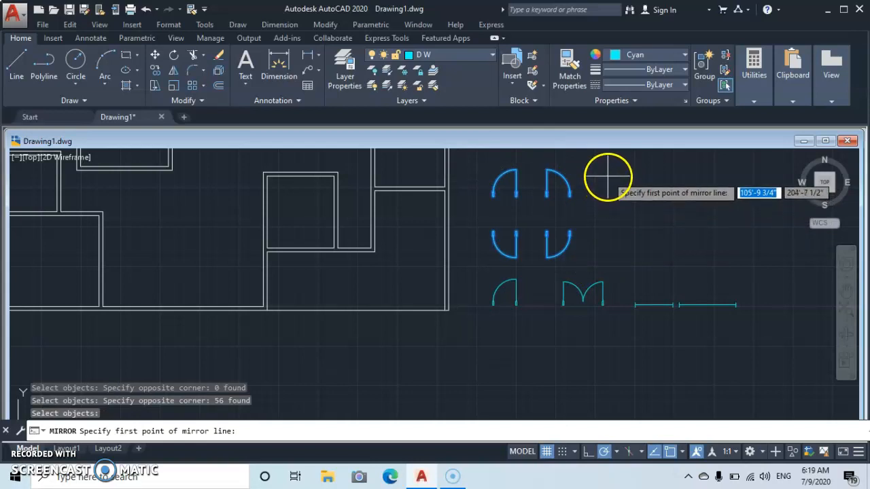
pyautogui.click(608, 180)
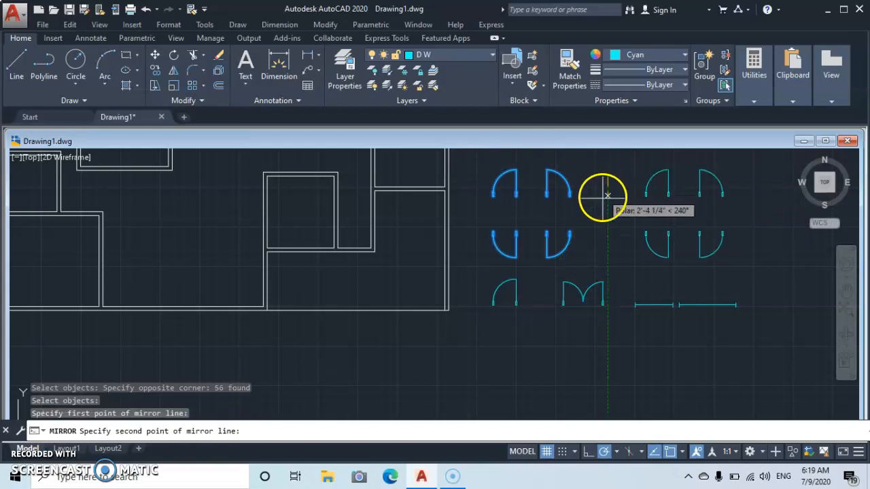
pyautogui.click(608, 252)
pyautogui.click(634, 297)
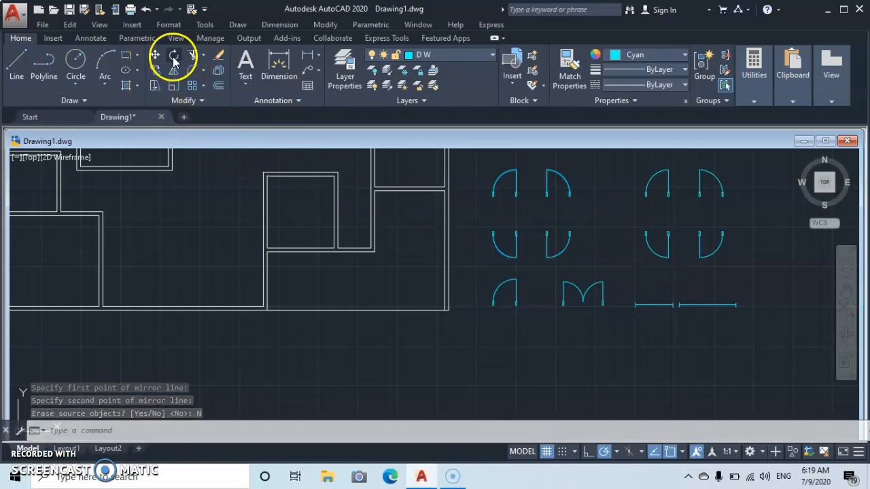
# Rotate the new right-hand set of four doors 90° counterclockwise about the free leaf end of its lower-left door
pyautogui.click(174, 60)
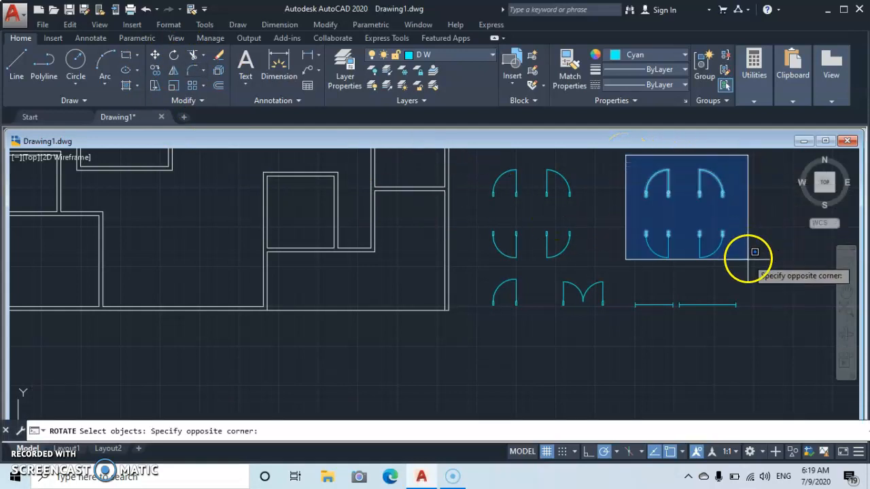
pyautogui.click(705, 280)
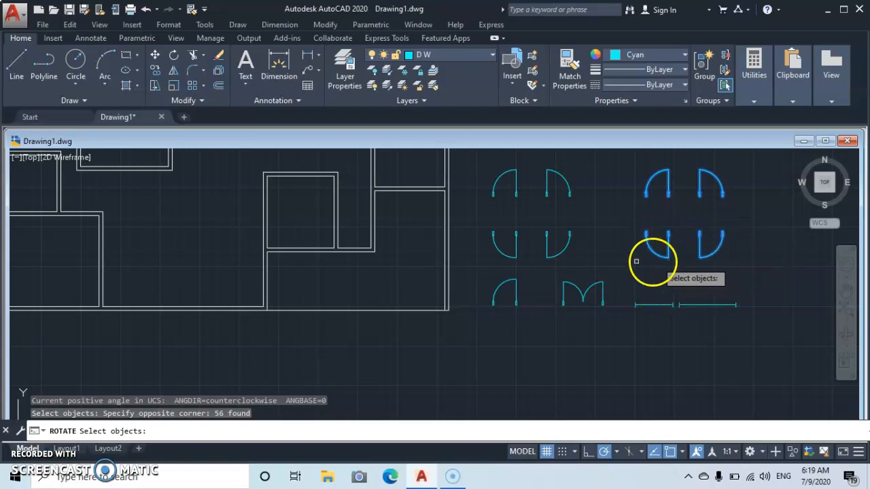
pyautogui.press('Return')
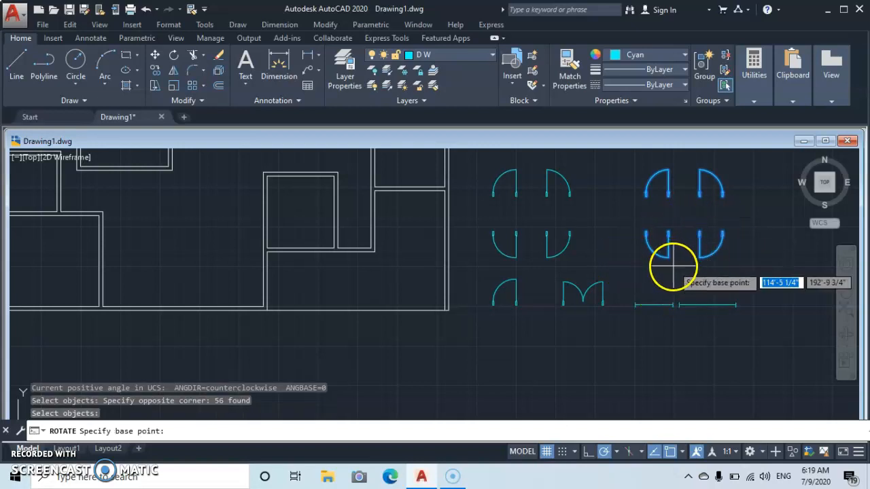
pyautogui.click(669, 258)
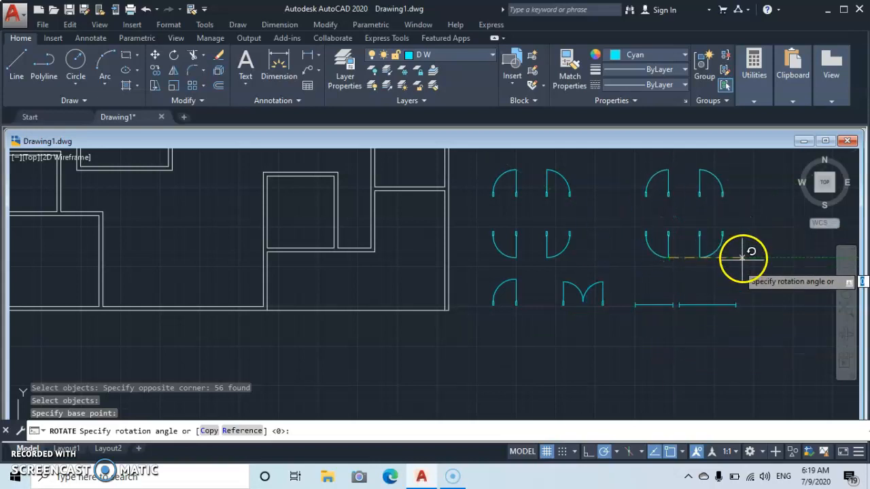
pyautogui.click(670, 165)
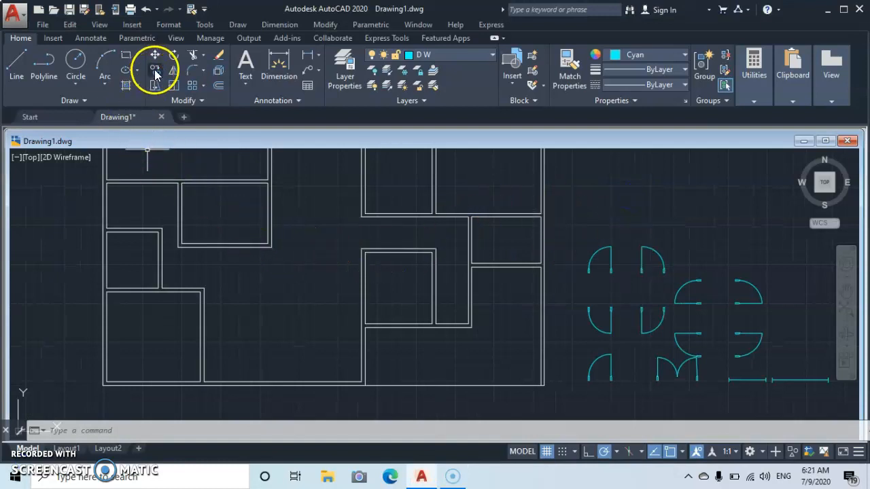
# Copy the upper-right unrotated single door by its lower-left endpoint into the lower-left inner corner of the plan's upper-right room
pyautogui.click(156, 73)
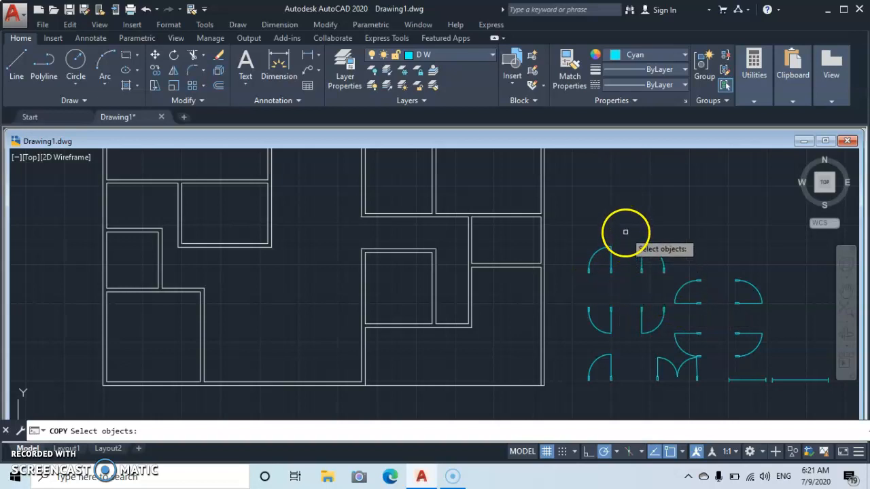
pyautogui.click(674, 279)
pyautogui.press('Return')
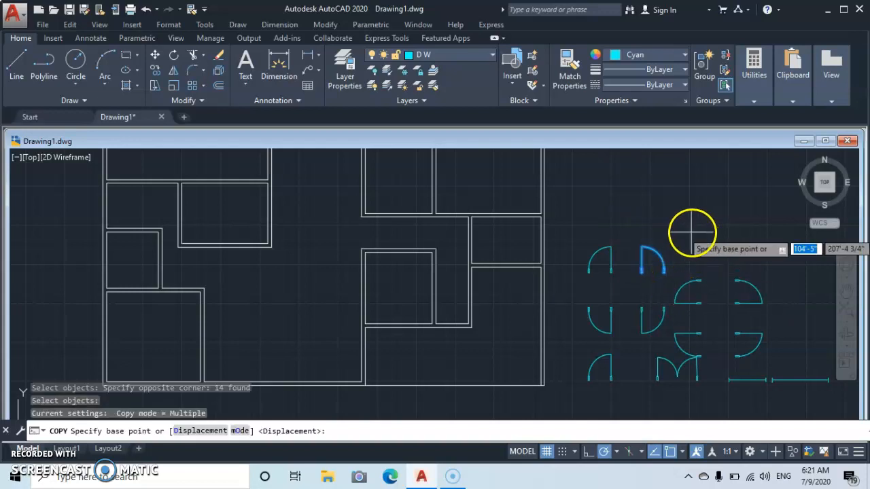
pyautogui.click(640, 272)
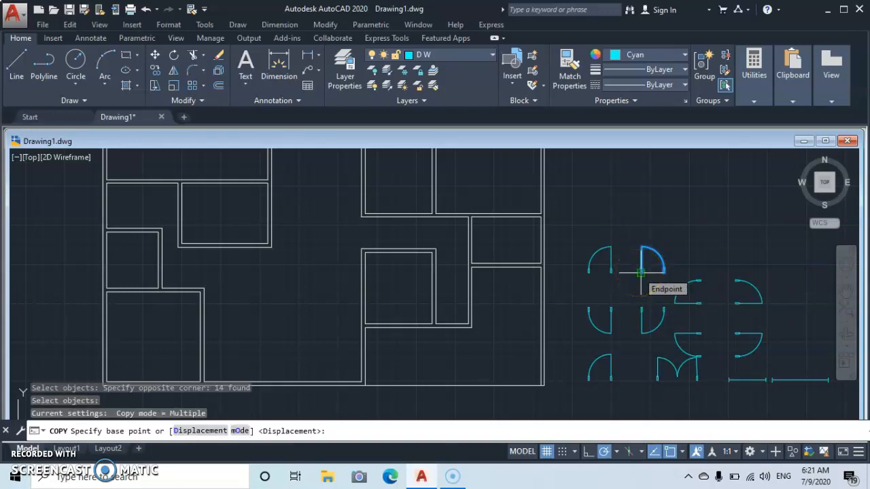
pyautogui.click(640, 272)
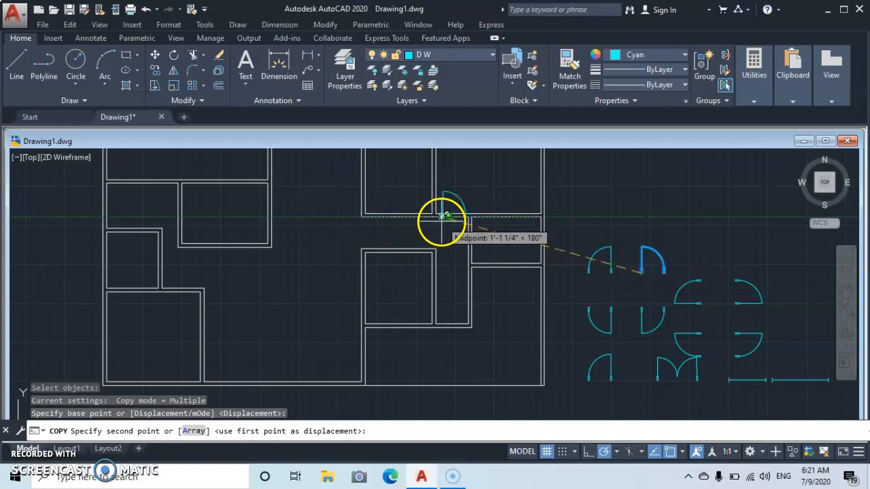
pyautogui.scroll(4, 442, 216)
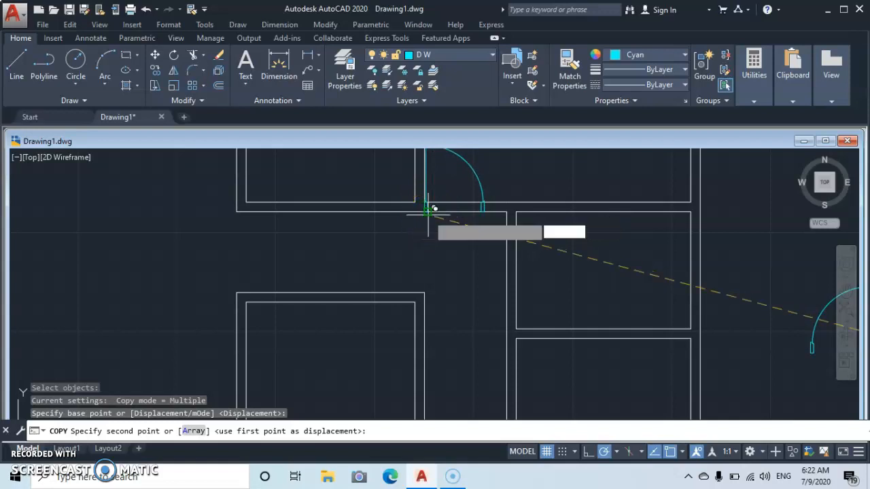
pyautogui.click(428, 213)
# Place another copy of the same door in the lower-left inner corner of the adjacent room to the left and finish copying
pyautogui.scroll(-5, 502, 290)
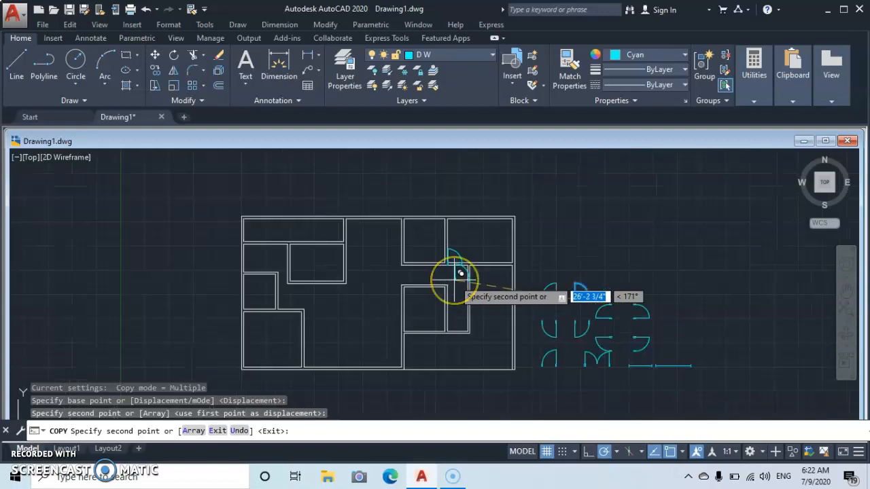
pyautogui.moveTo(461, 273); pyautogui.dragTo(466, 174, button='middle')
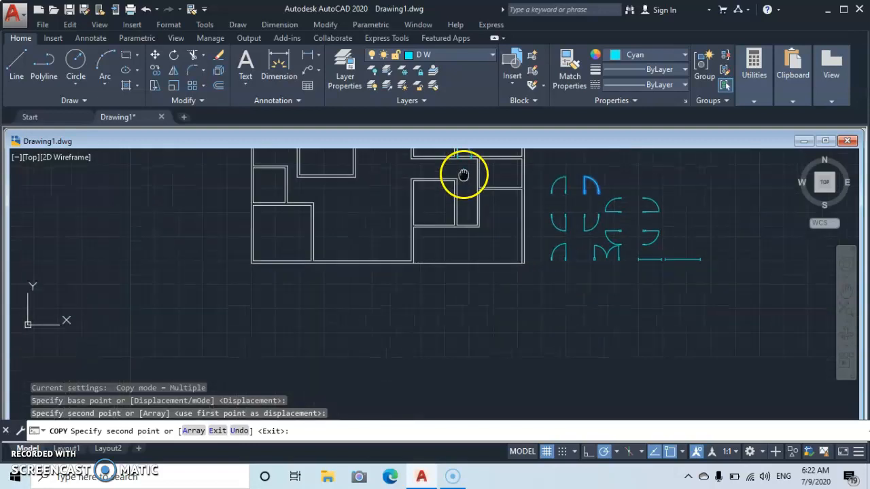
pyautogui.scroll(2, 491, 229)
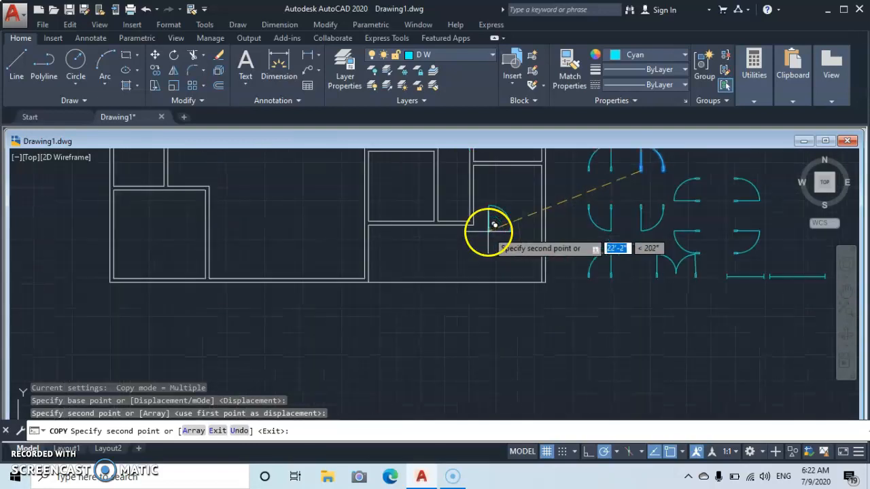
pyautogui.moveTo(472, 225)
pyautogui.mouseDown(button='middle')
pyautogui.moveTo(456, 347)
pyautogui.moveTo(495, 319)
pyautogui.mouseUp(button='middle')
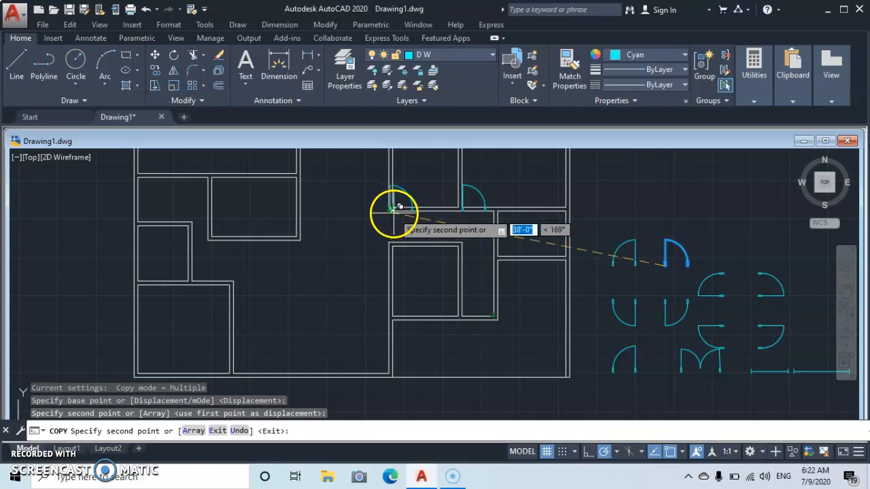
pyautogui.click(394, 208)
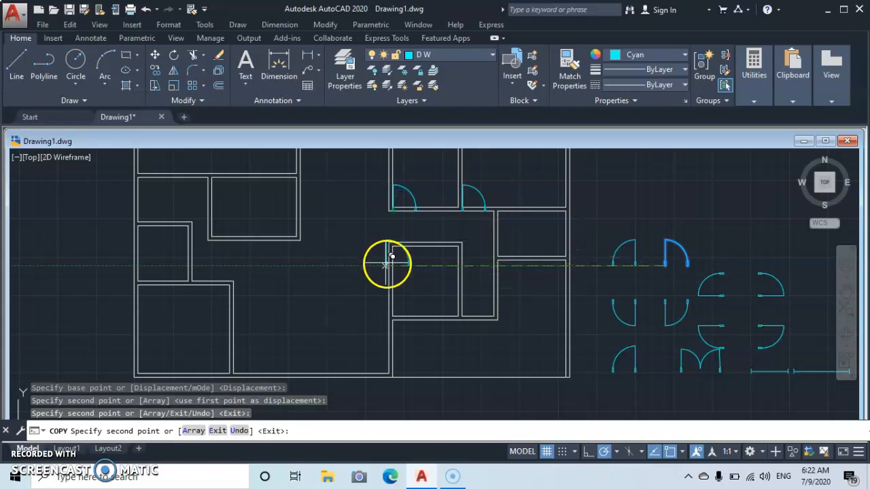
pyautogui.press('Escape')
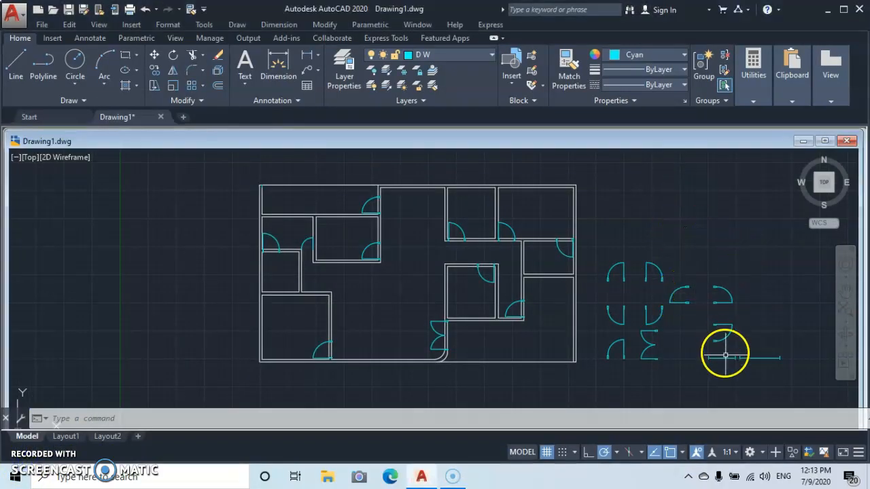
# Copy the long window by its midpoint into the plan's bottom wall, between the lower-left room and the rounded corner by the double door
pyautogui.scroll(2, 751, 356)
pyautogui.moveTo(703, 340)
pyautogui.mouseDown(button='middle')
pyautogui.moveTo(744, 360)
pyautogui.moveTo(738, 347)
pyautogui.mouseUp(button='middle')
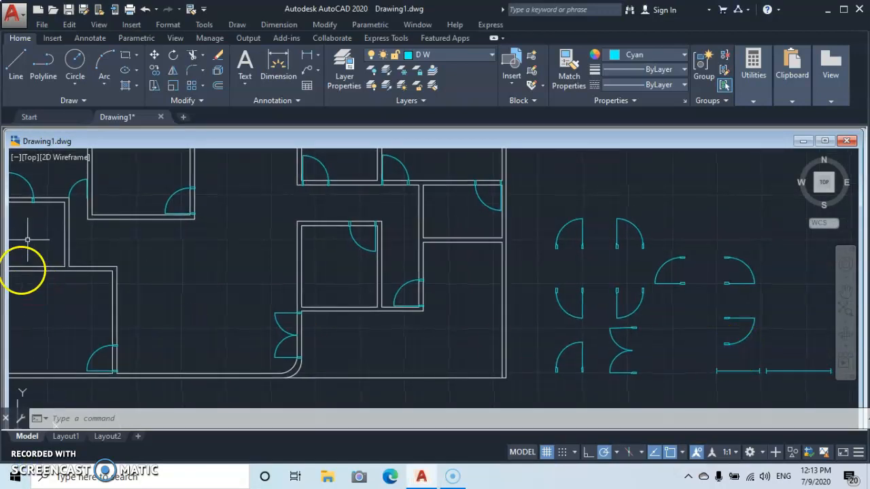
pyautogui.click(155, 72)
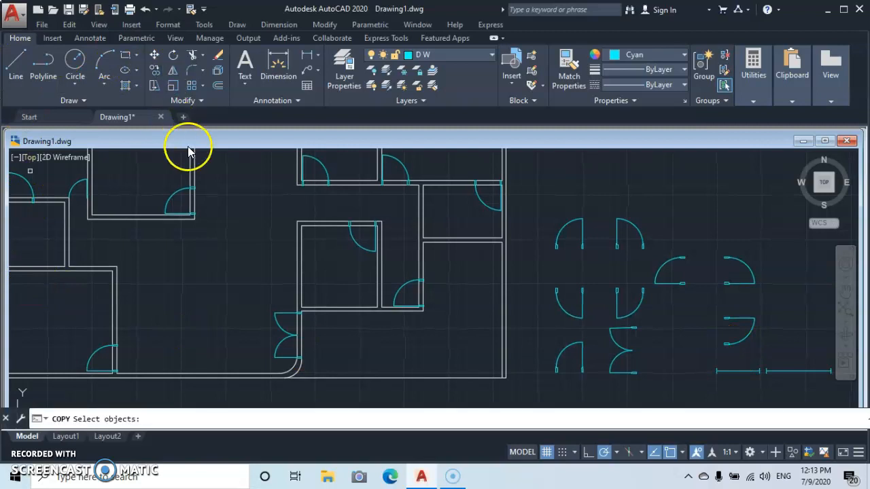
pyautogui.moveTo(771, 355); pyautogui.dragTo(647, 353, button='middle')
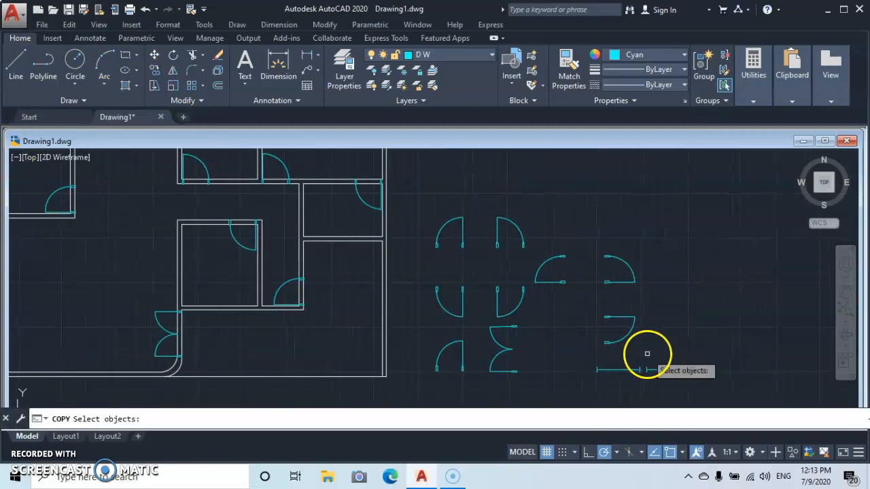
pyautogui.click(728, 379)
pyautogui.press('Return')
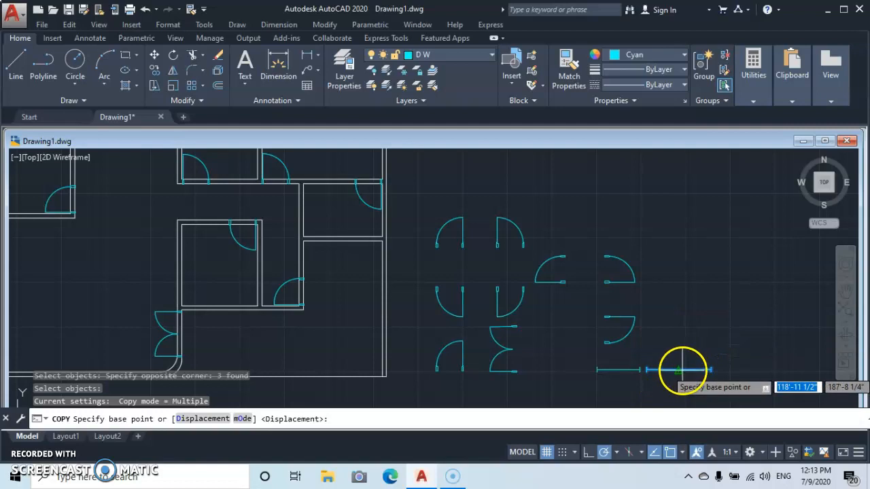
pyautogui.click(679, 371)
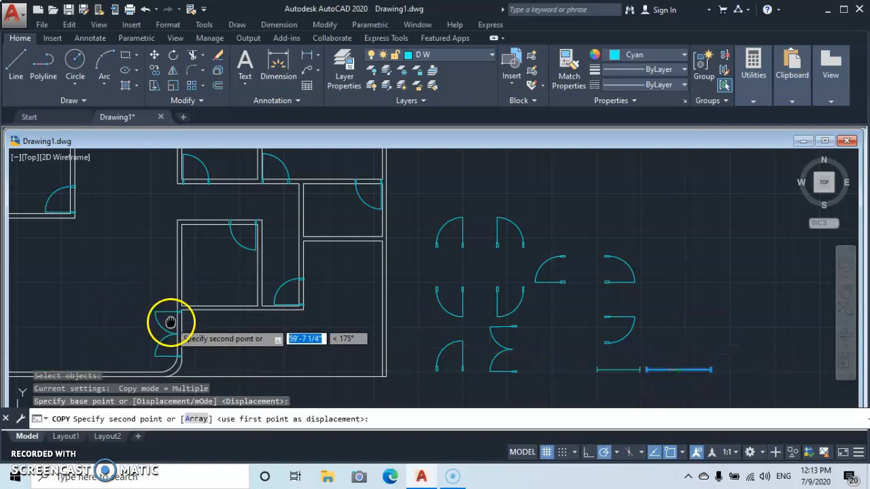
pyautogui.moveTo(172, 317); pyautogui.dragTo(551, 271, button='middle')
pyautogui.scroll(-2, 501, 286)
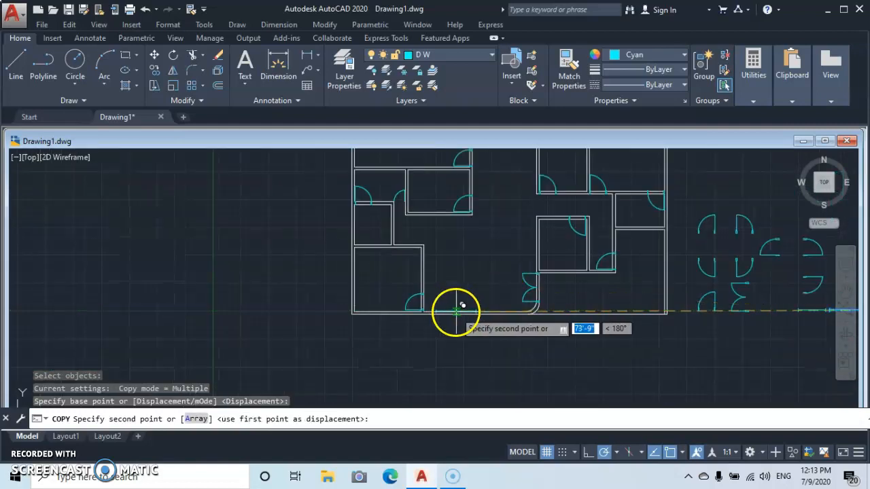
pyautogui.scroll(4, 465, 312)
pyautogui.scroll(2, 465, 313)
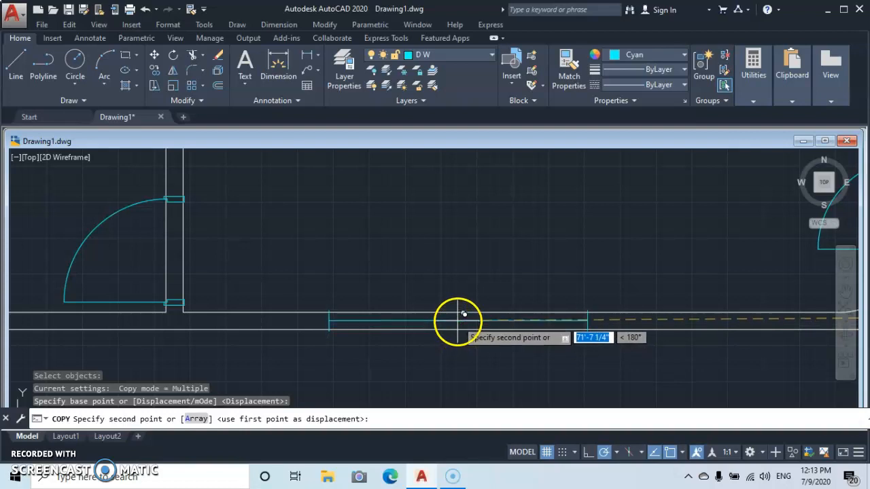
pyautogui.click(462, 314)
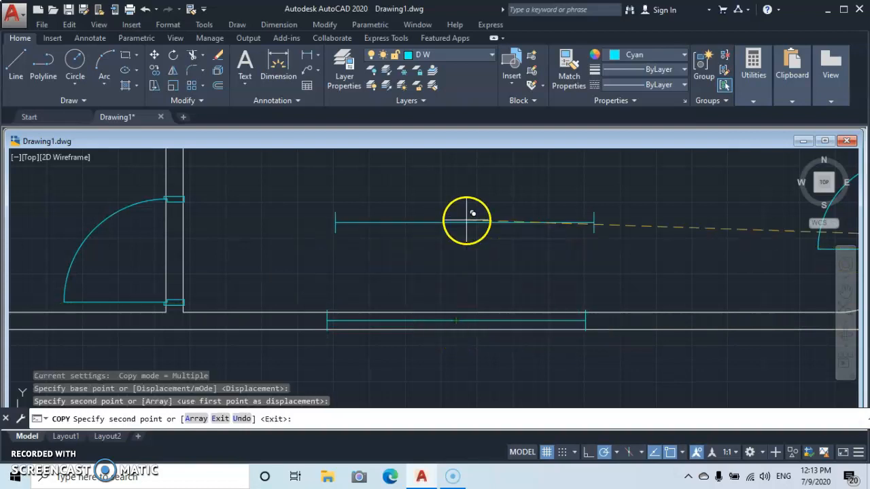
# Place another copy of the long window centrally in the top wall of the inner room on the plan's upper left
pyautogui.scroll(-3, 467, 217)
pyautogui.moveTo(472, 214)
pyautogui.mouseDown(button='middle')
pyautogui.moveTo(248, 355)
pyautogui.moveTo(258, 350)
pyautogui.mouseUp(button='middle')
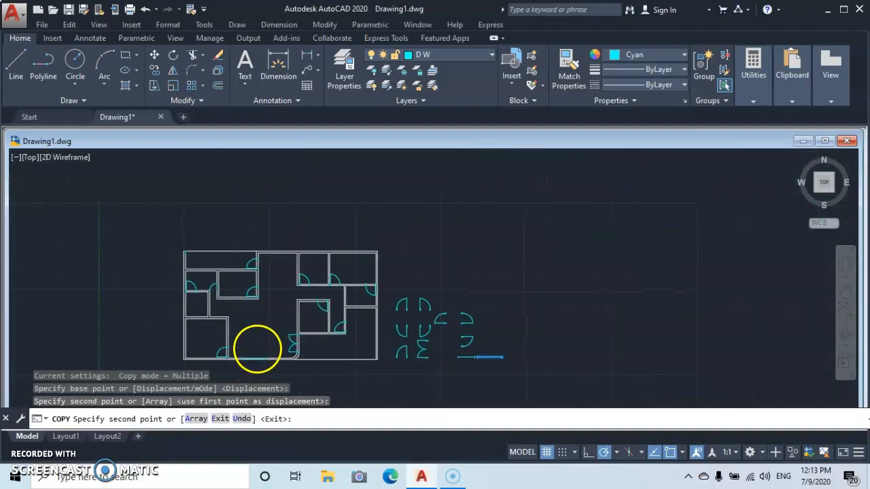
pyautogui.scroll(5, 285, 279)
pyautogui.moveTo(287, 276); pyautogui.dragTo(709, 270, button='middle')
pyautogui.scroll(2, 709, 270)
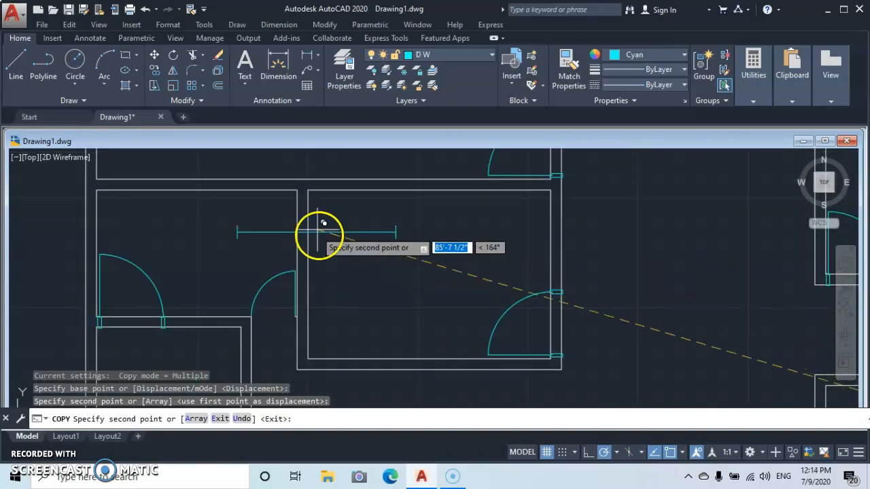
pyautogui.click(409, 183)
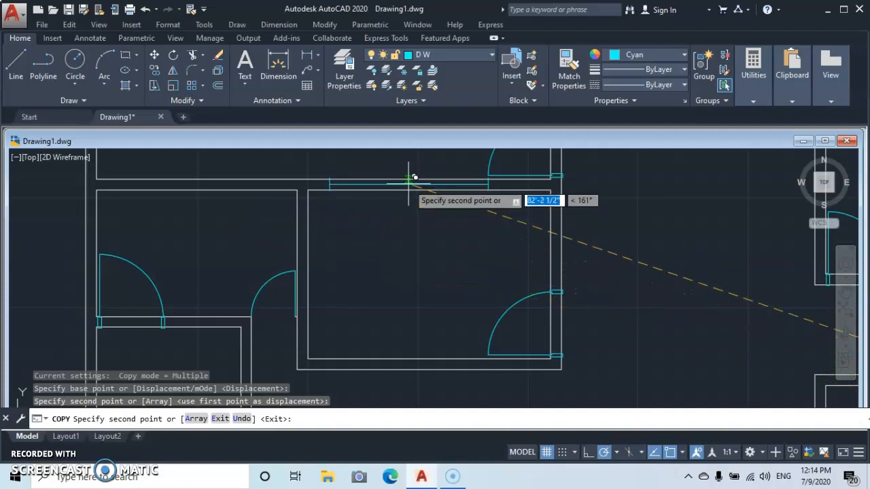
pyautogui.click(409, 189)
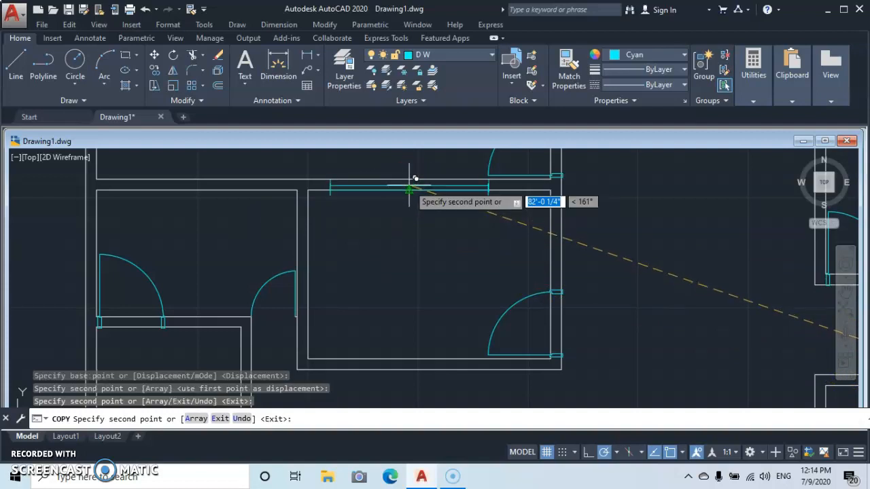
# Place a copy of the short window by its left end in the top wall of the narrow upper room right of the hall
pyautogui.scroll(-5, 405, 250)
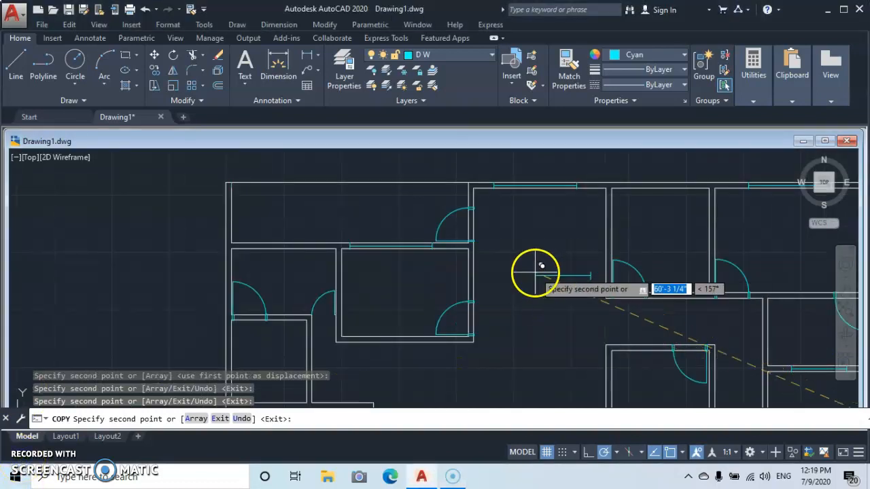
pyautogui.moveTo(532, 272); pyautogui.dragTo(490, 310, button='middle')
pyautogui.scroll(2, 592, 258)
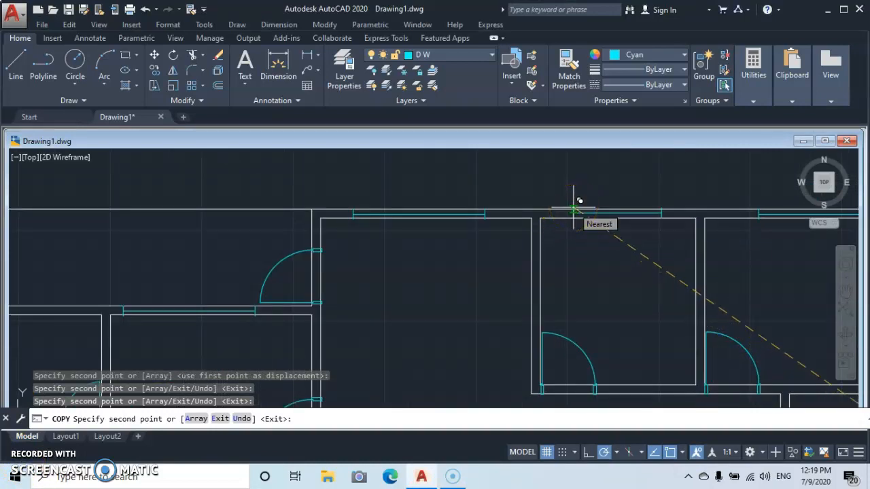
pyautogui.click(574, 208)
# Place another copy of the short window in the top wall of the small left-hand room and finish copying
pyautogui.moveTo(319, 304); pyautogui.dragTo(650, 233, button='middle')
pyautogui.moveTo(346, 306); pyautogui.dragTo(431, 297, button='middle')
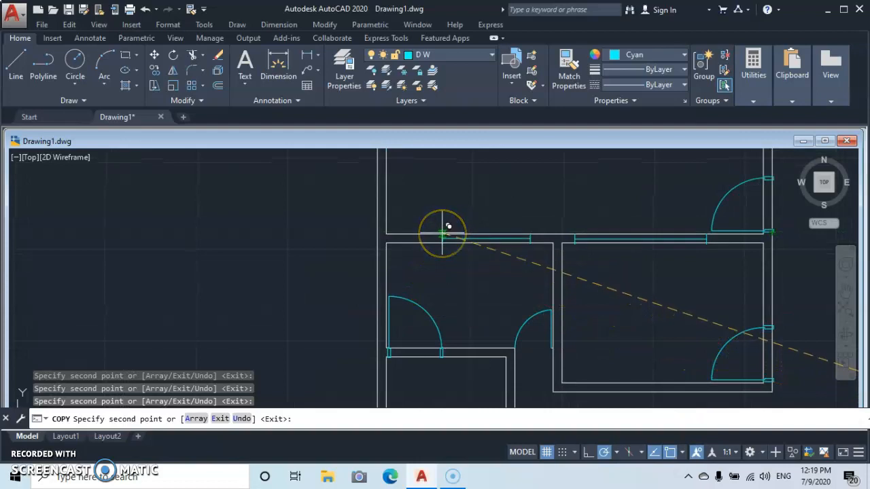
pyautogui.moveTo(472, 326); pyautogui.dragTo(447, 206, button='middle')
pyautogui.scroll(-2, 449, 204)
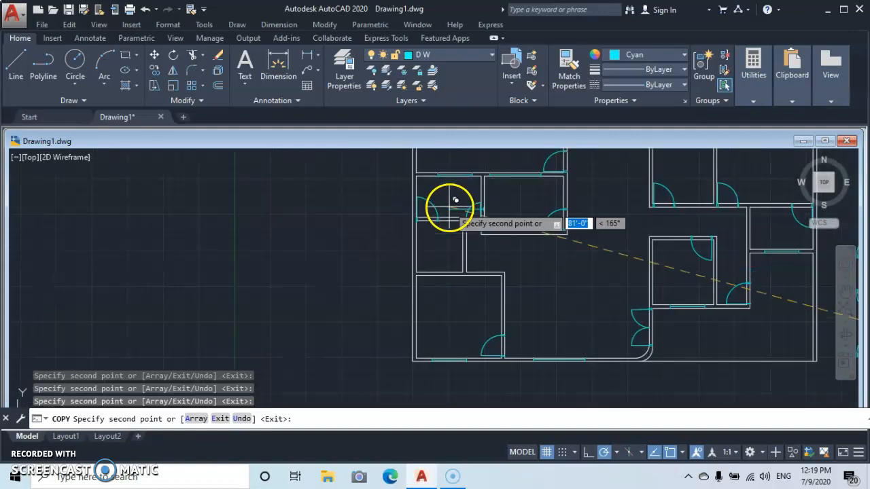
pyautogui.moveTo(550, 271); pyautogui.dragTo(321, 284, button='middle')
pyautogui.scroll(-4, 388, 275)
pyautogui.scroll(3, 461, 299)
pyautogui.scroll(4, 533, 305)
pyautogui.moveTo(533, 308); pyautogui.dragTo(536, 238, button='middle')
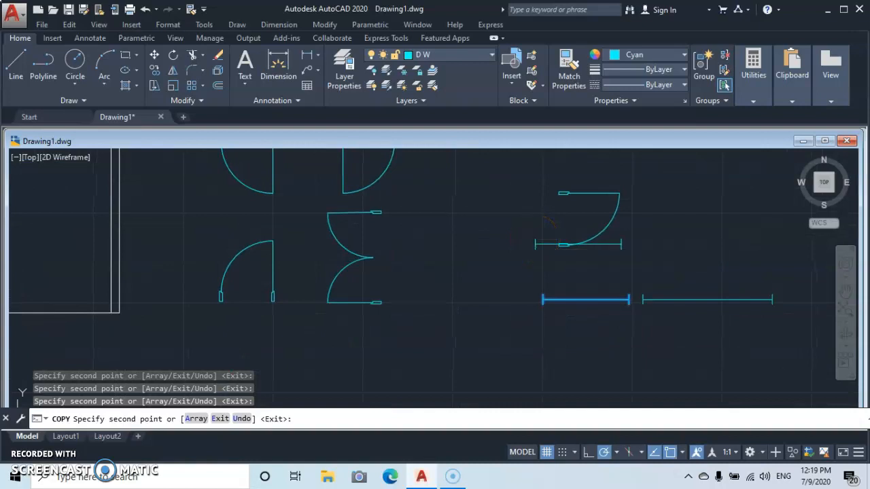
pyautogui.press('Escape')
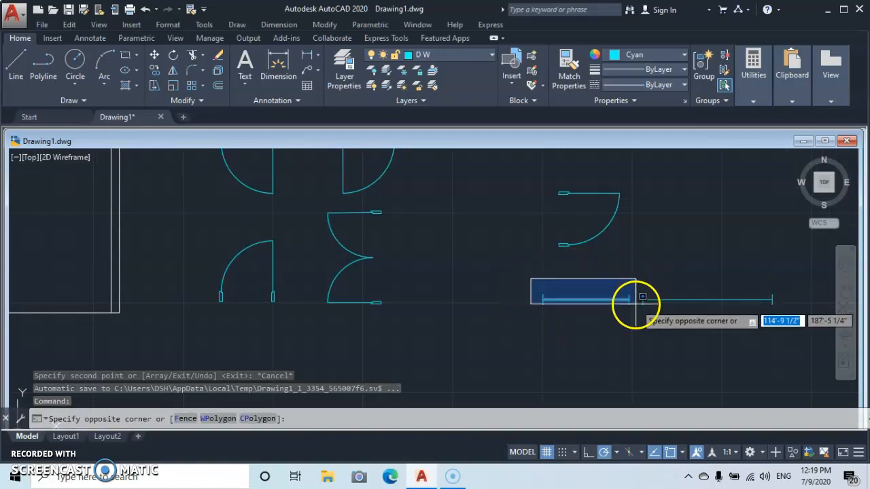
# Rotate the original short window beside the plan 270° about its right end to stand vertically
pyautogui.click(636, 319)
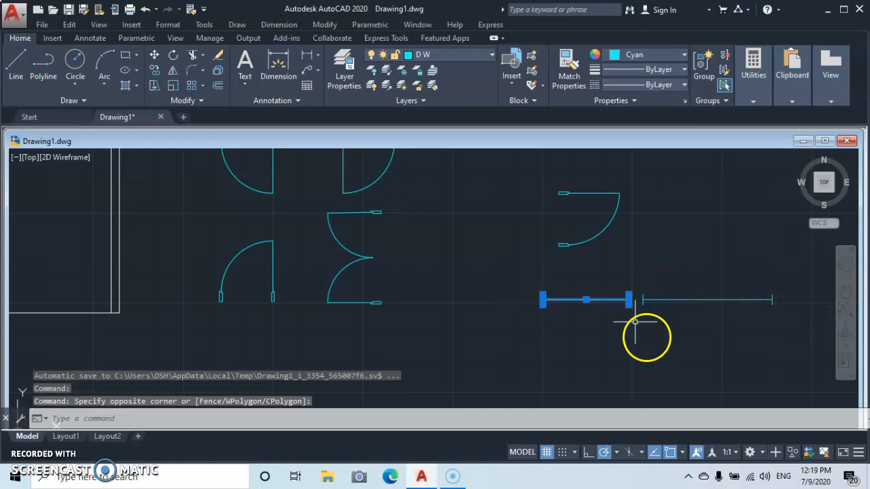
pyautogui.rightClick(685, 282)
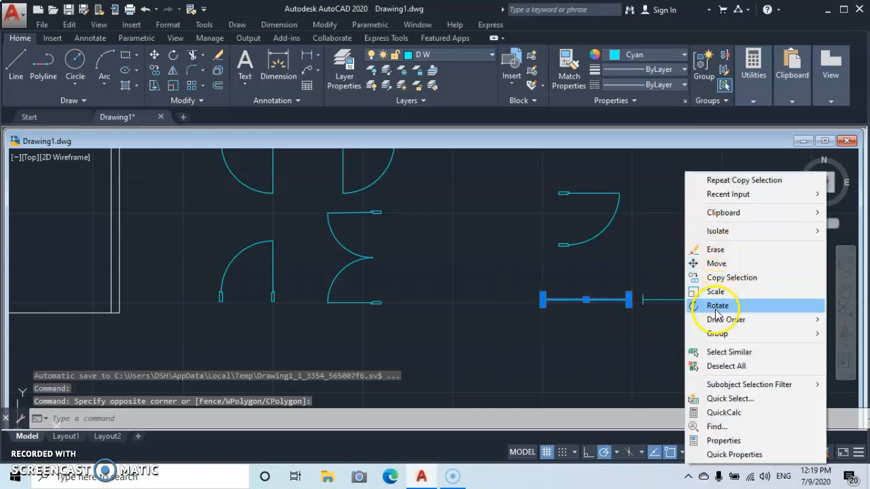
pyautogui.click(704, 307)
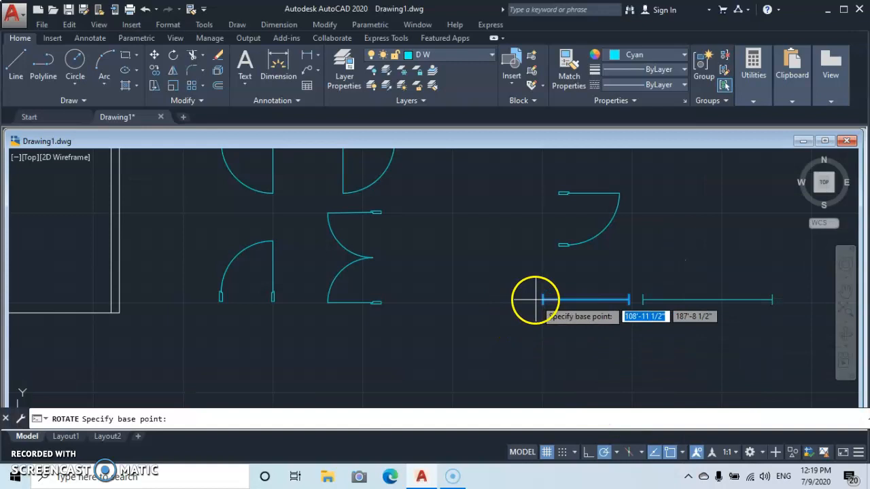
pyautogui.click(627, 302)
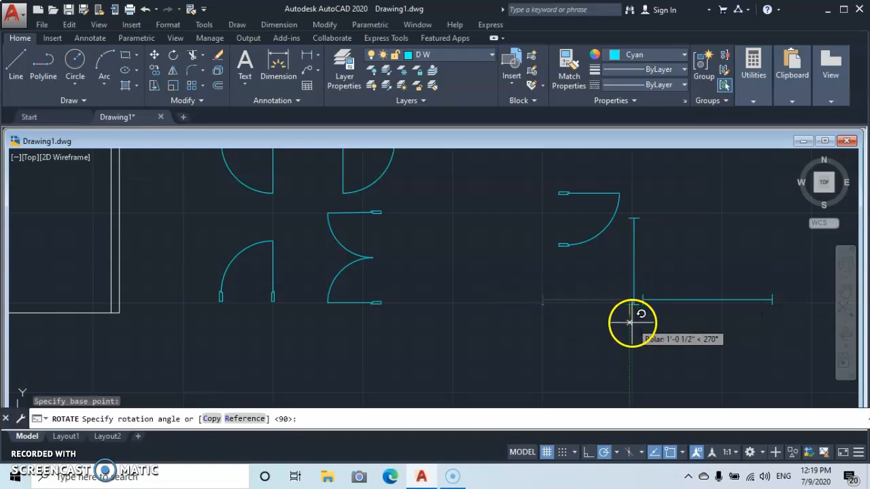
pyautogui.click(626, 324)
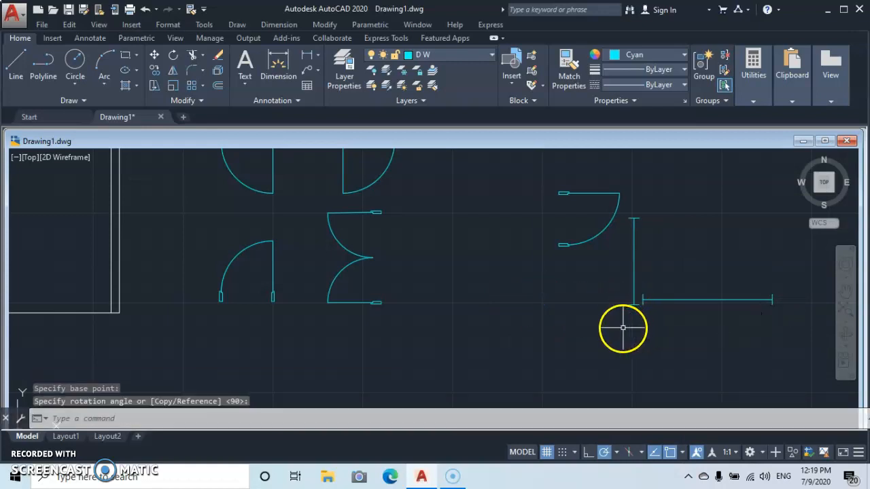
# Copy the vertical short window by its upper end into the left outer wall of the small room above the lower-left room
pyautogui.click(624, 212)
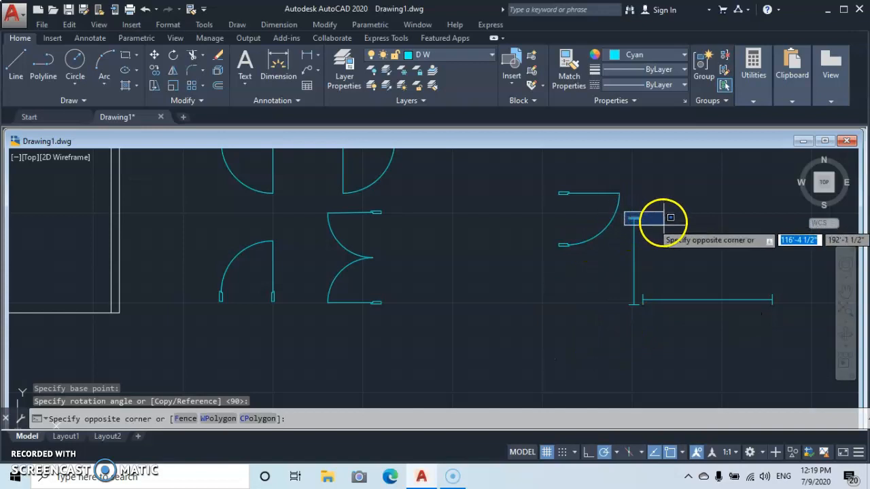
pyautogui.click(636, 305)
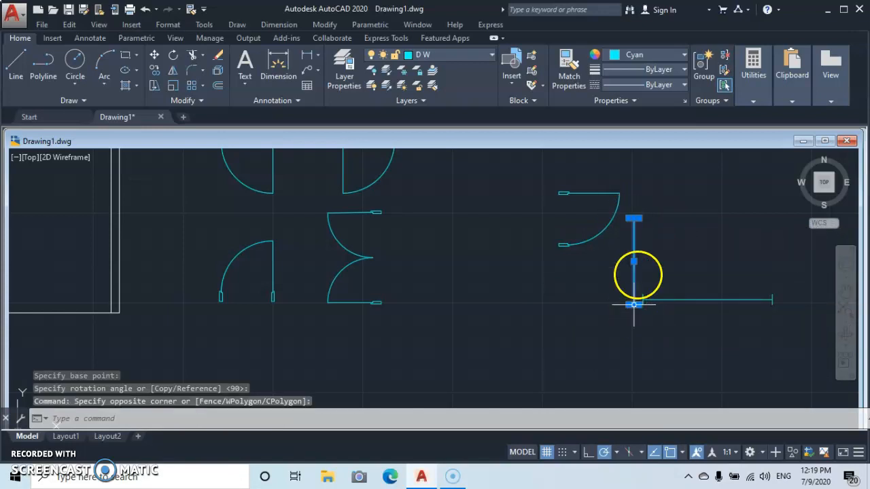
pyautogui.rightClick(679, 242)
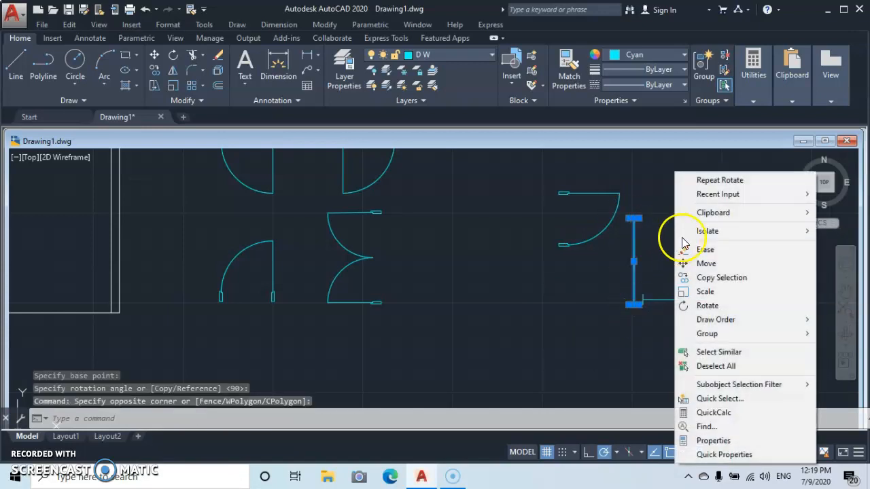
pyautogui.click(697, 281)
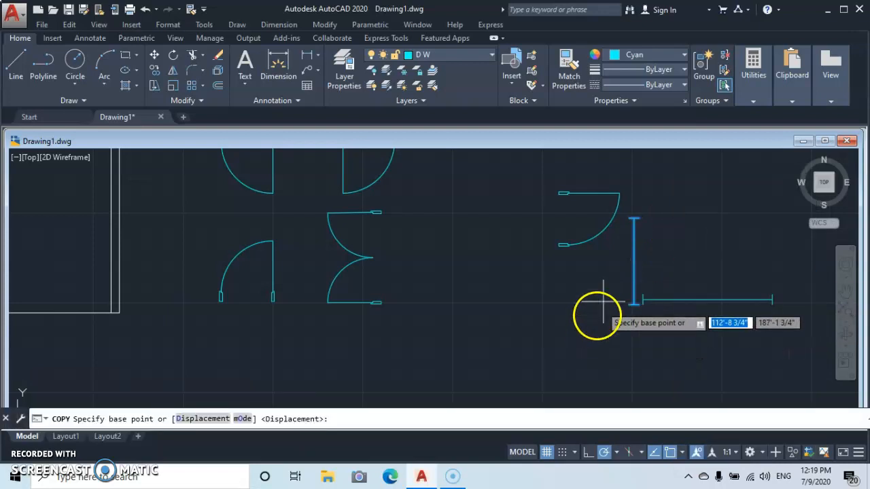
pyautogui.click(633, 218)
pyautogui.moveTo(199, 258)
pyautogui.mouseDown(button='middle')
pyautogui.moveTo(375, 306)
pyautogui.moveTo(592, 334)
pyautogui.mouseUp(button='middle')
pyautogui.moveTo(242, 326)
pyautogui.mouseDown(button='middle')
pyautogui.moveTo(535, 307)
pyautogui.moveTo(692, 360)
pyautogui.mouseUp(button='middle')
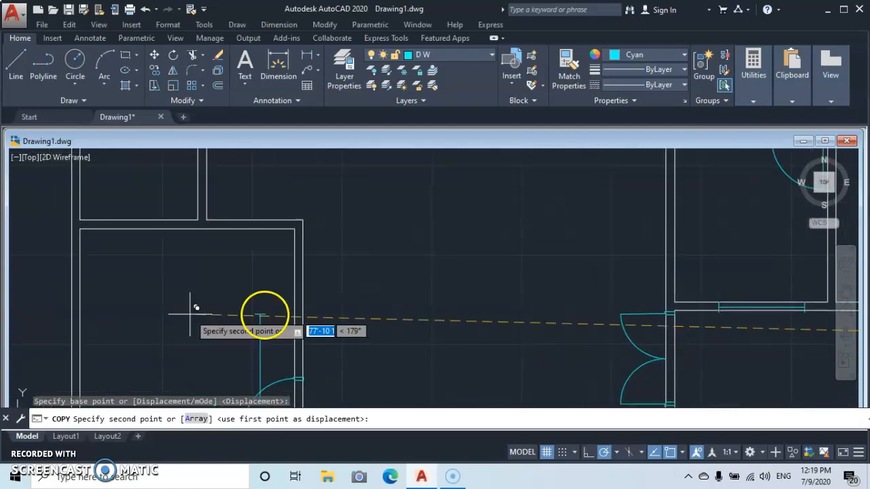
pyautogui.scroll(-2, 116, 301)
pyautogui.moveTo(137, 294)
pyautogui.mouseDown(button='middle')
pyautogui.moveTo(165, 303)
pyautogui.moveTo(362, 278)
pyautogui.mouseUp(button='middle')
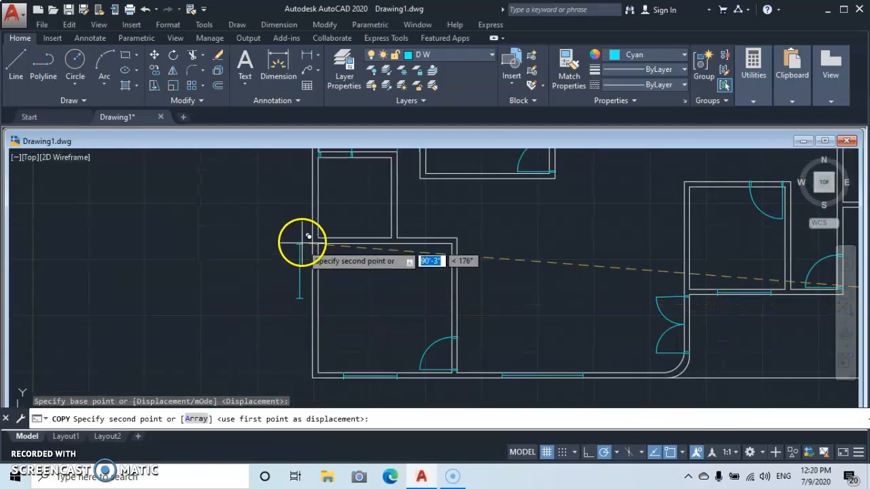
pyautogui.moveTo(305, 213)
pyautogui.mouseDown(button='middle')
pyautogui.moveTo(290, 313)
pyautogui.moveTo(286, 305)
pyautogui.mouseUp(button='middle')
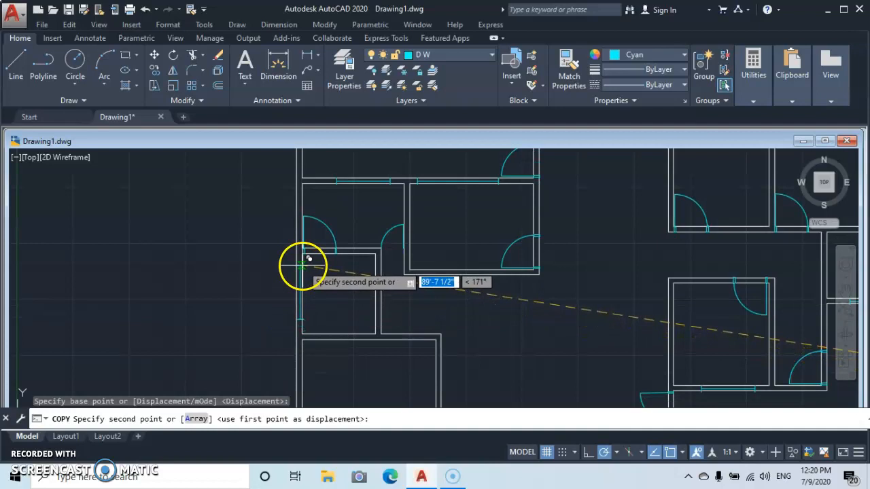
pyautogui.scroll(3, 301, 266)
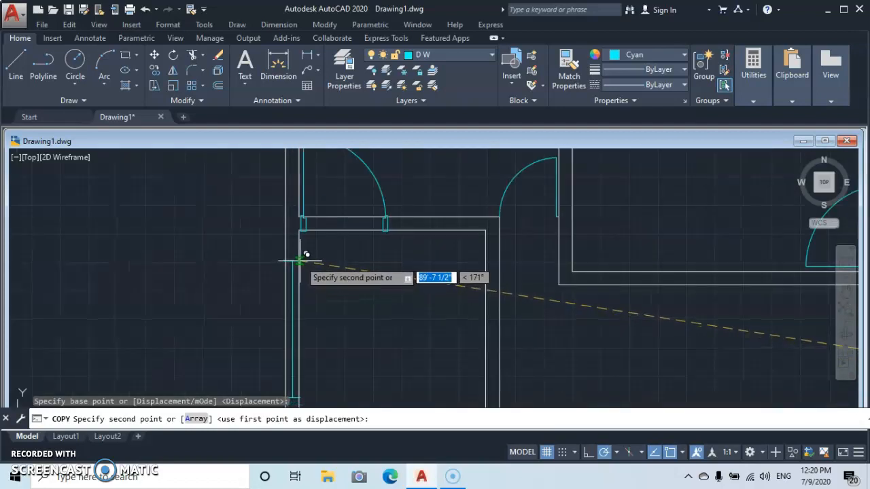
pyautogui.click(301, 261)
pyautogui.scroll(-2, 330, 281)
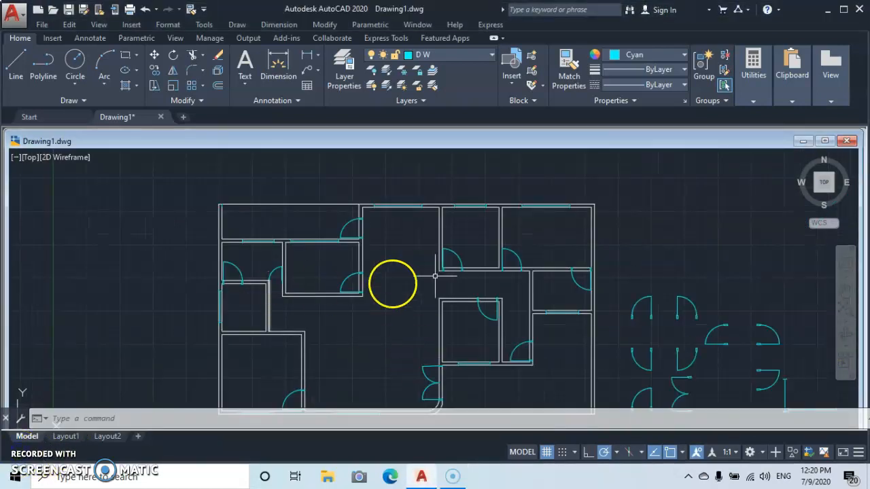
# Trim both wall lines across the window in the top wall of the inner upper-left room, using all objects as cutting edges
pyautogui.moveTo(431, 312)
pyautogui.mouseDown(button='middle')
pyautogui.moveTo(443, 200)
pyautogui.moveTo(443, 301)
pyautogui.mouseUp(button='middle')
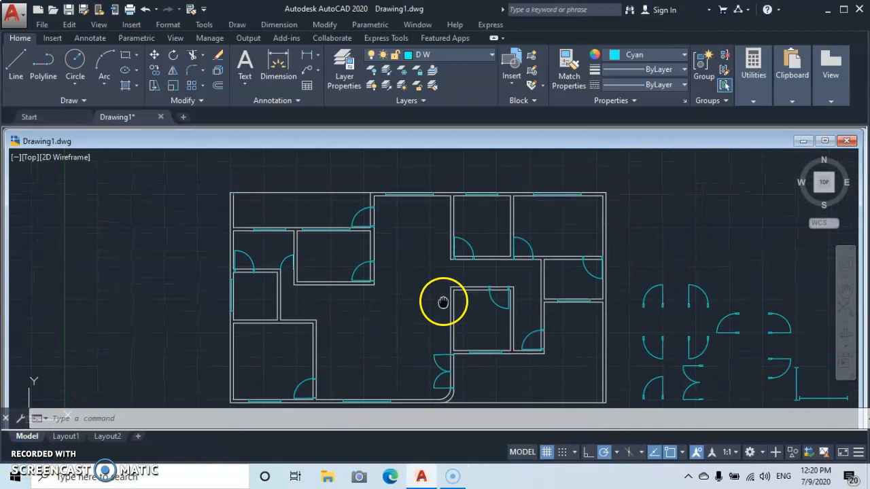
pyautogui.click(190, 56)
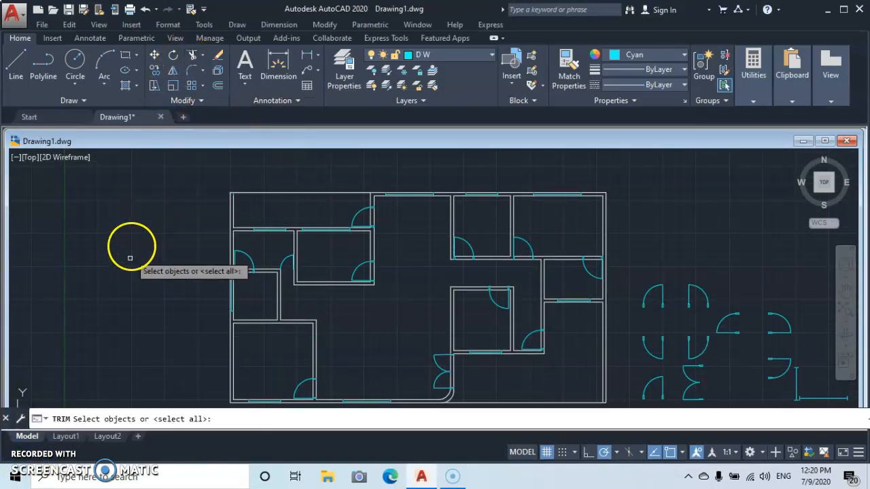
pyautogui.press('Return')
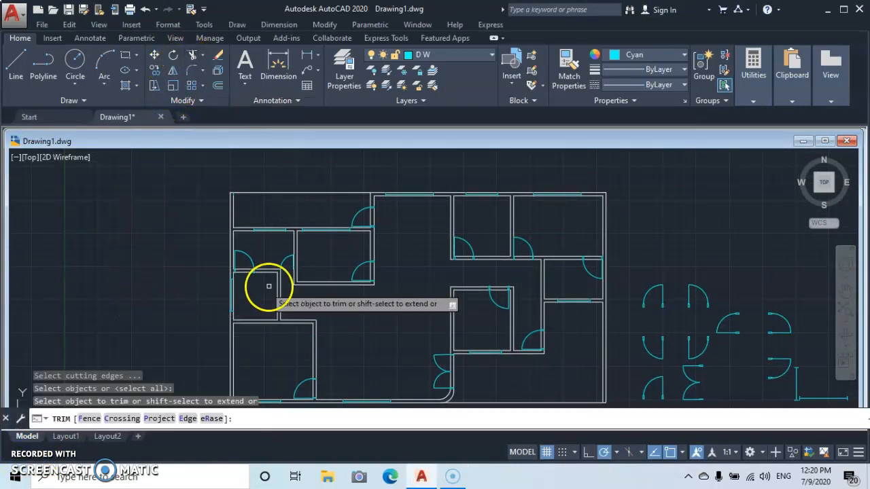
pyautogui.scroll(5, 326, 240)
pyautogui.moveTo(416, 236)
pyautogui.mouseDown(button='middle')
pyautogui.moveTo(402, 320)
pyautogui.moveTo(460, 347)
pyautogui.mouseUp(button='middle')
pyautogui.click(352, 300)
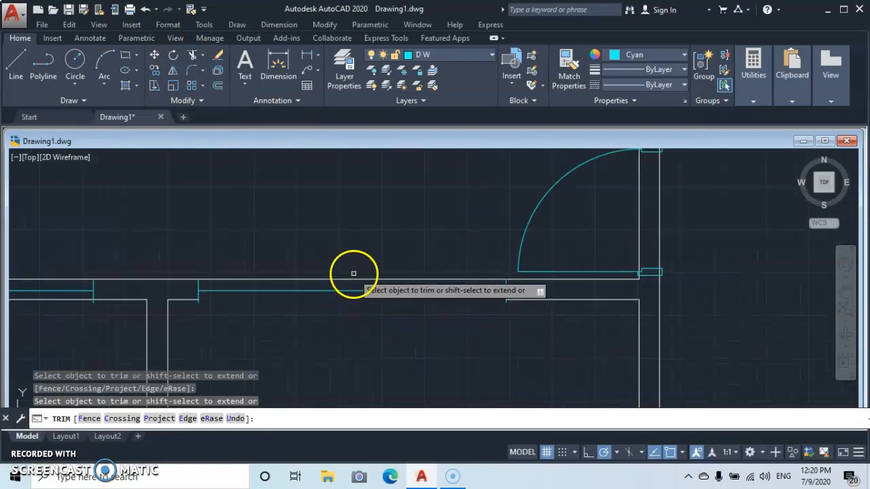
pyautogui.click(359, 279)
pyautogui.scroll(-4, 434, 291)
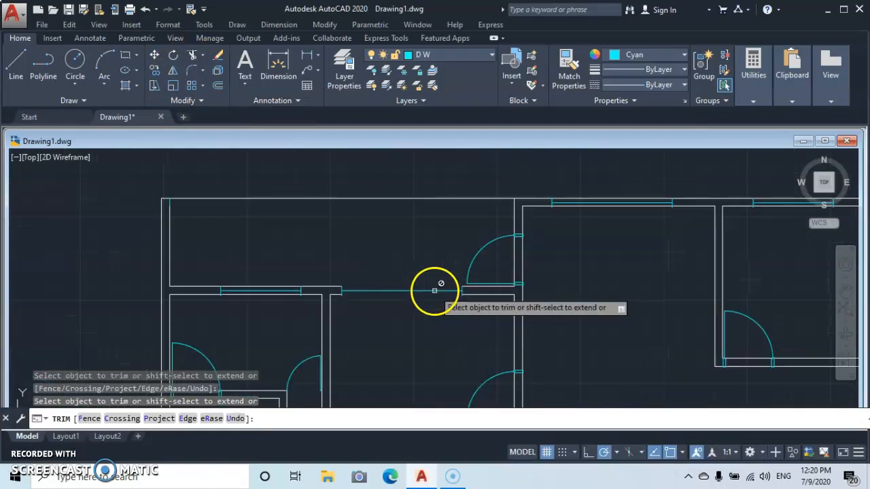
# Trim the wall lines across the door between the long upper-left room and the hall, and across the hall's top window
pyautogui.click(513, 257)
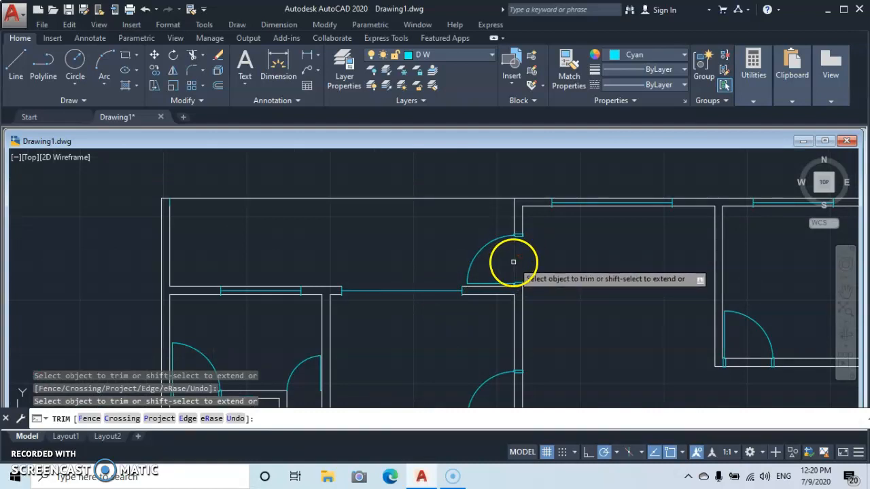
pyautogui.click(601, 204)
pyautogui.scroll(-4, 577, 254)
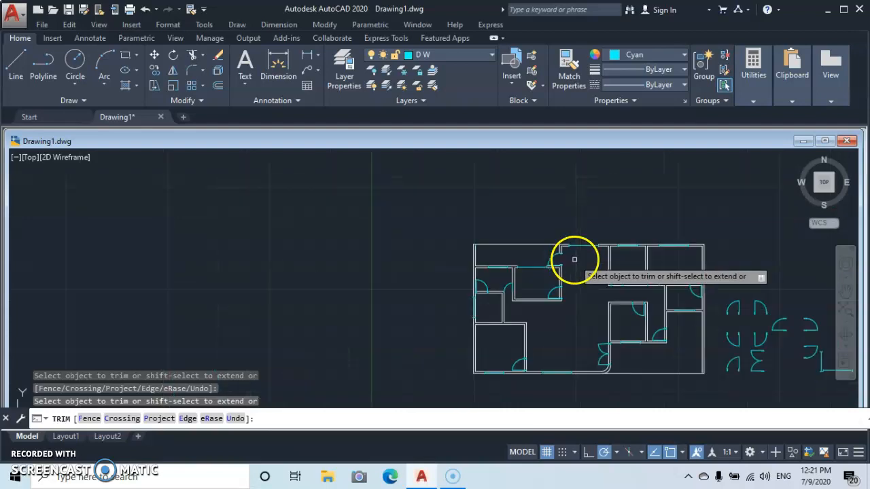
# Trim the wall lines across the inner room's hall door and across the small left-hand room's door and outer-wall window
pyautogui.scroll(3, 577, 326)
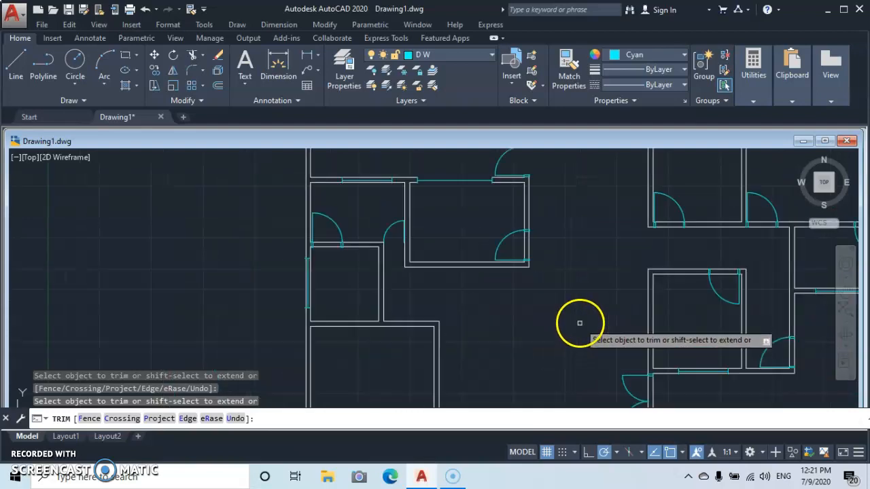
pyautogui.click(530, 245)
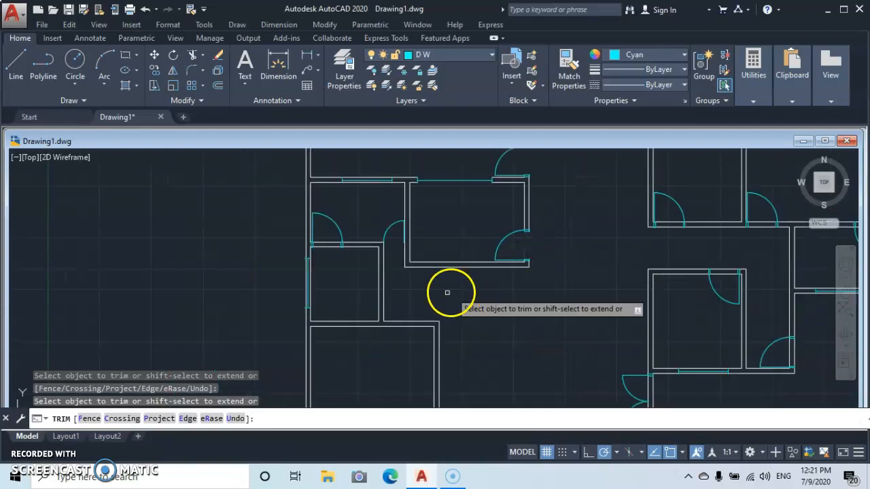
pyautogui.click(325, 245)
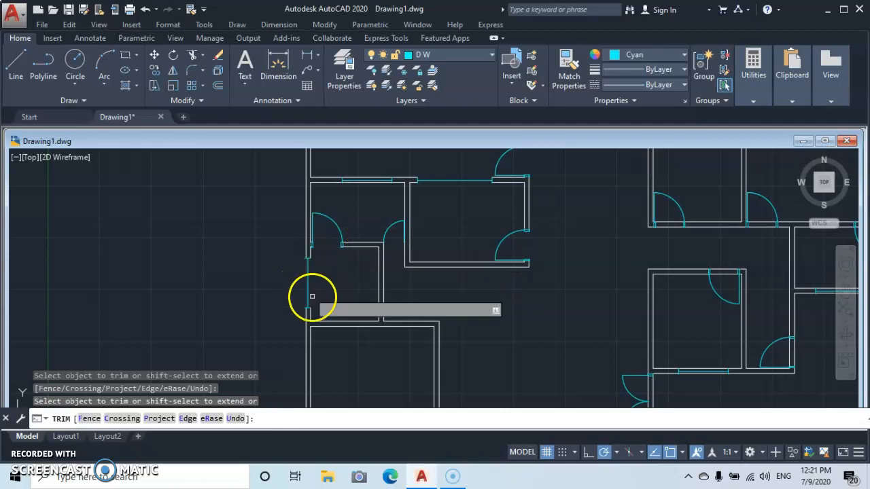
pyautogui.scroll(-2, 310, 297)
pyautogui.moveTo(346, 342); pyautogui.dragTo(355, 228, button='middle')
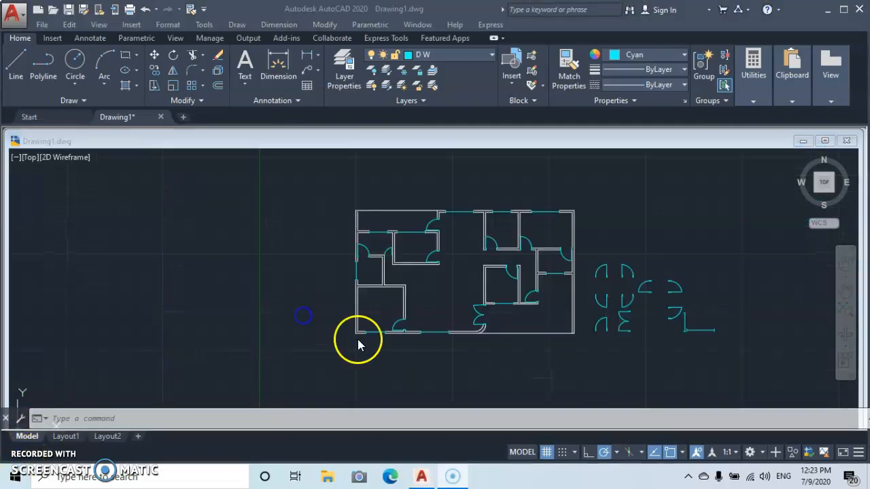
# Erase all the spare door and window copies standing beside the floor plan
pyautogui.scroll(2, 510, 322)
pyautogui.scroll(2, 458, 256)
pyautogui.scroll(-3, 444, 245)
pyautogui.scroll(2, 442, 231)
pyautogui.scroll(2, 422, 225)
pyautogui.moveTo(422, 225); pyautogui.dragTo(432, 264, button='middle')
pyautogui.scroll(-2, 432, 265)
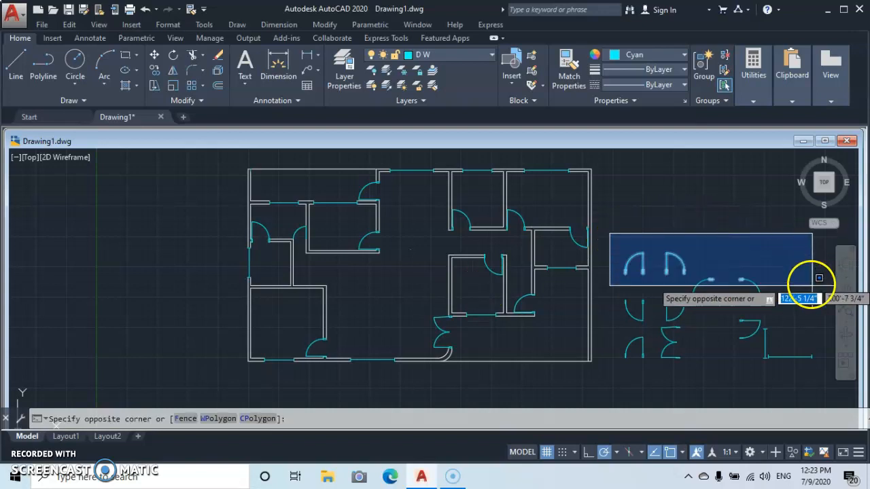
pyautogui.click(832, 371)
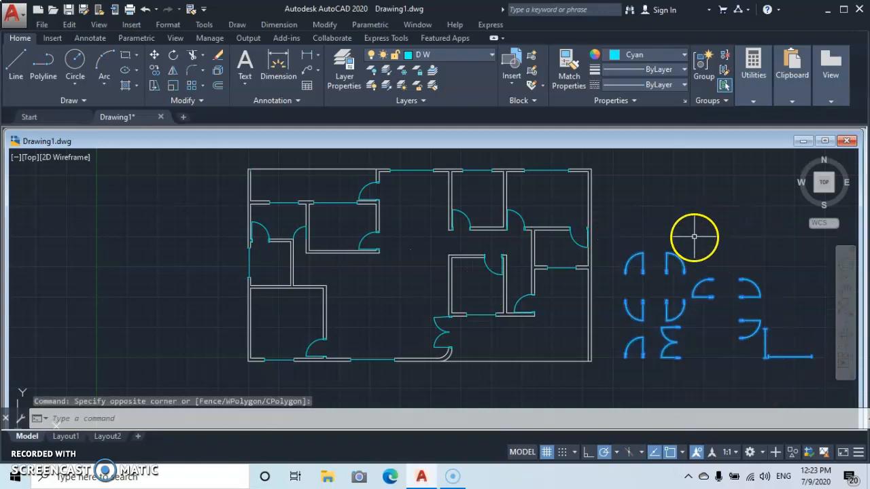
pyautogui.rightClick(694, 236)
pyautogui.click(725, 251)
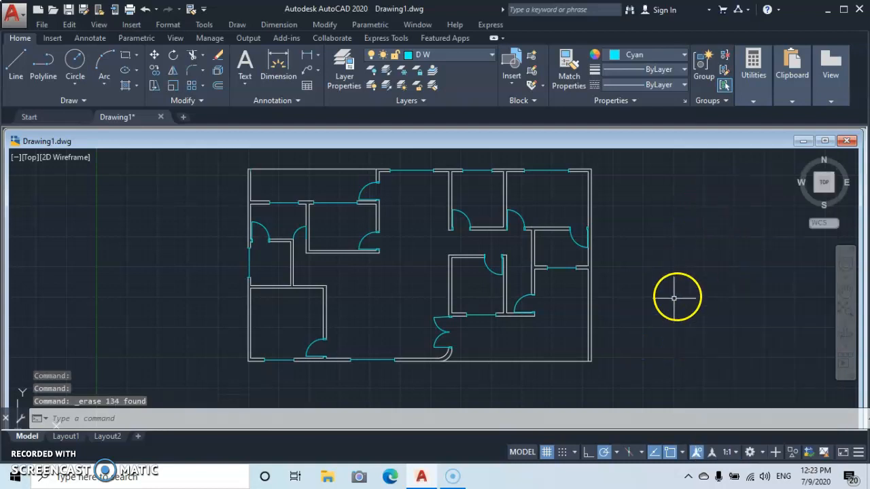
pyautogui.scroll(2, 412, 276)
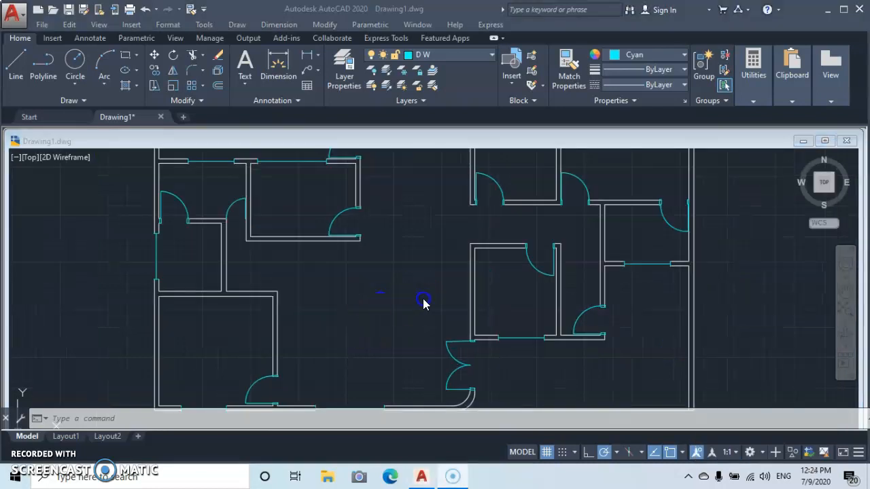
pyautogui.scroll(2, 433, 293)
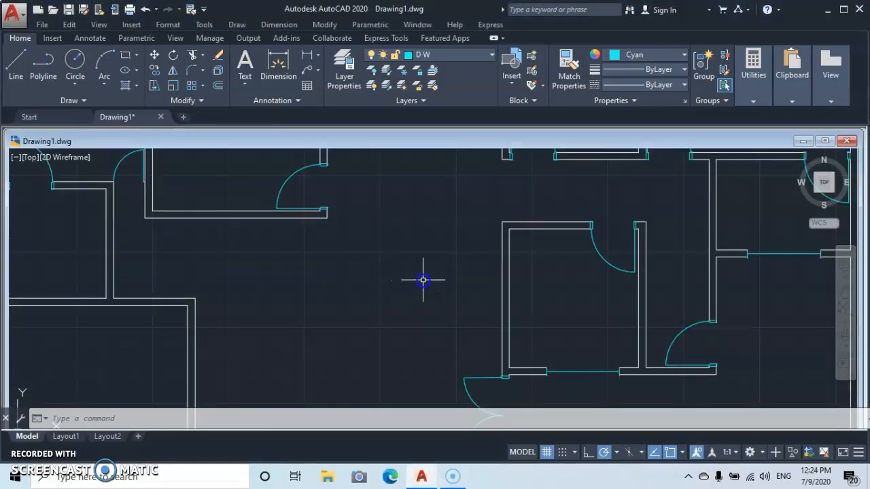
pyautogui.scroll(-4, 423, 279)
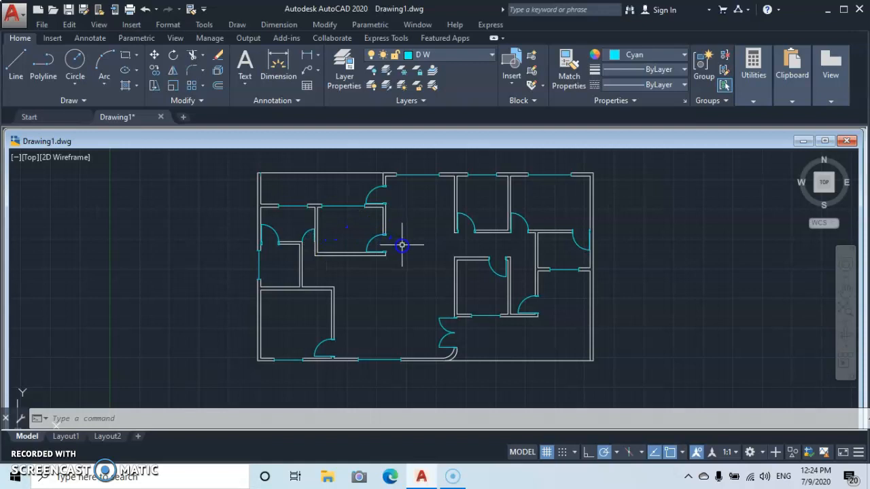
pyautogui.scroll(2, 401, 246)
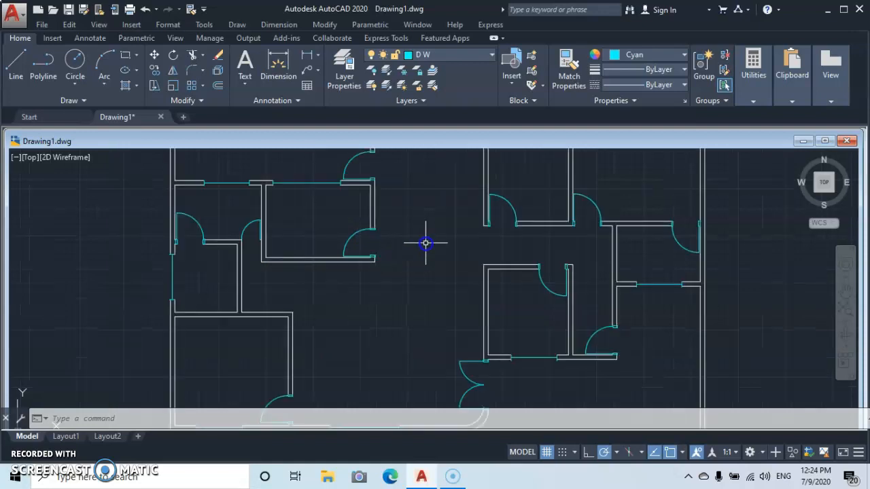